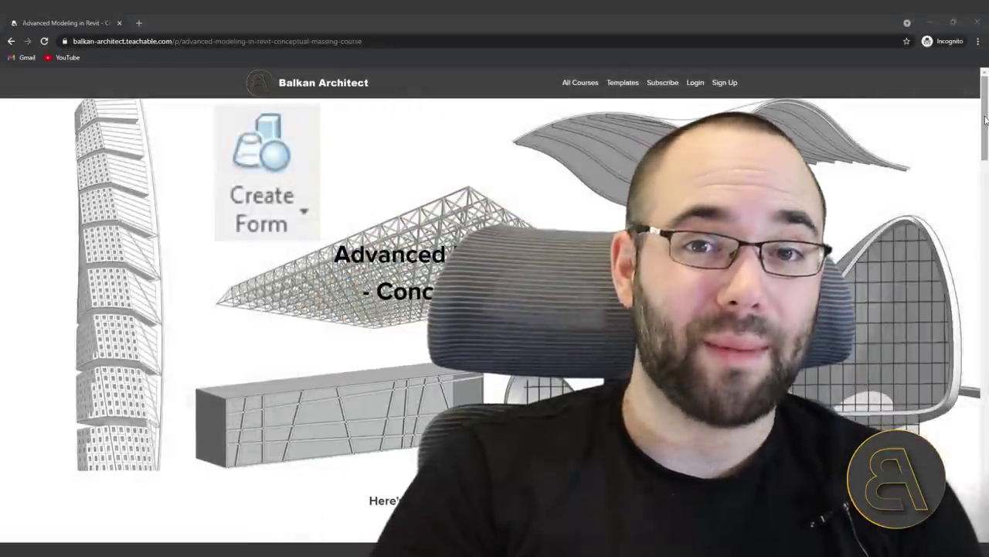
left_click_drag(986, 103, 987, 235)
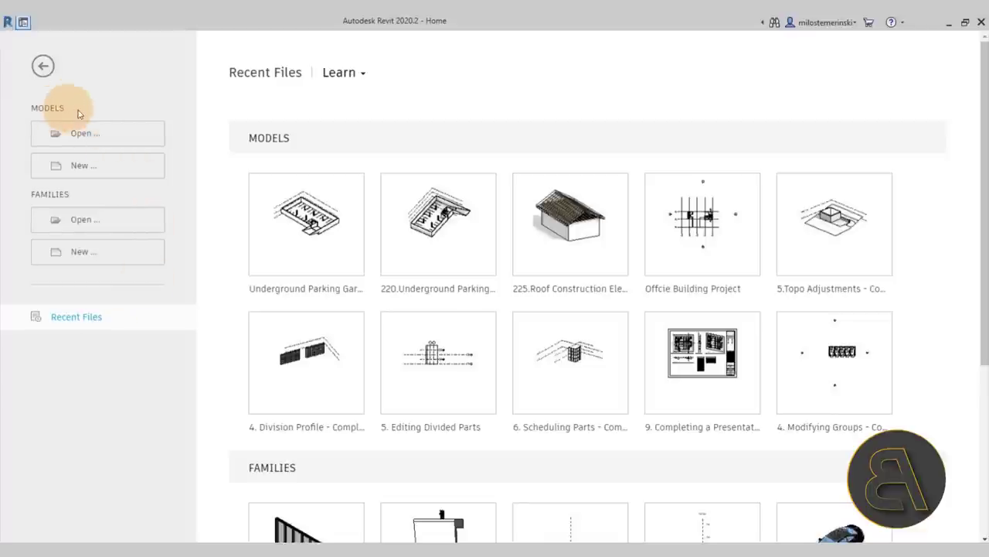
Create a new project from the Architecture Design Template - Metric
left_click(86, 174)
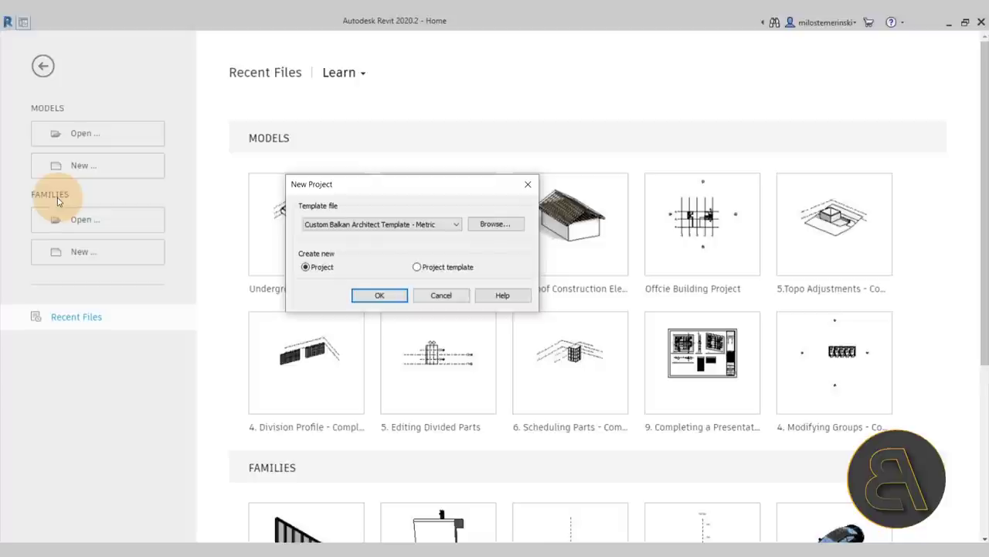
left_click(421, 224)
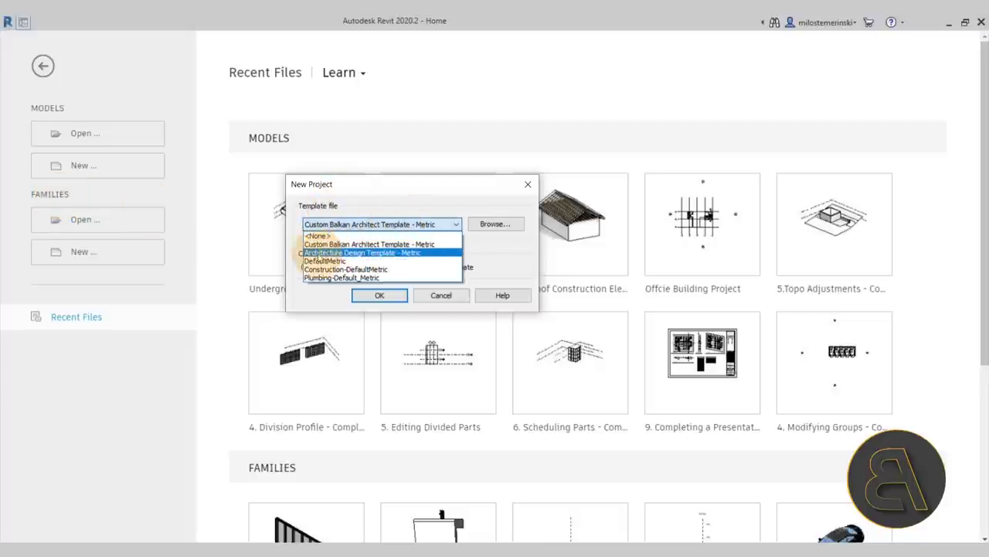
left_click(342, 253)
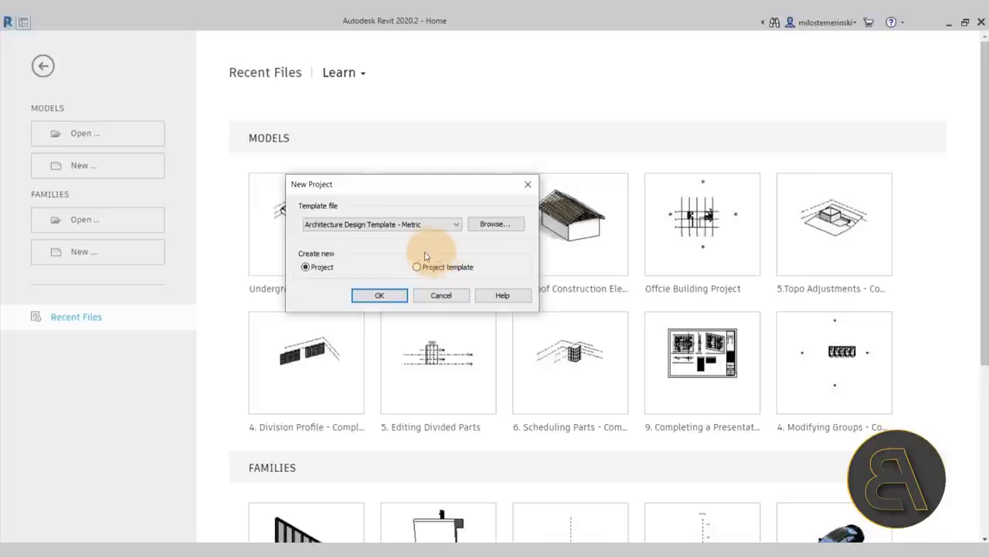
left_click(379, 294)
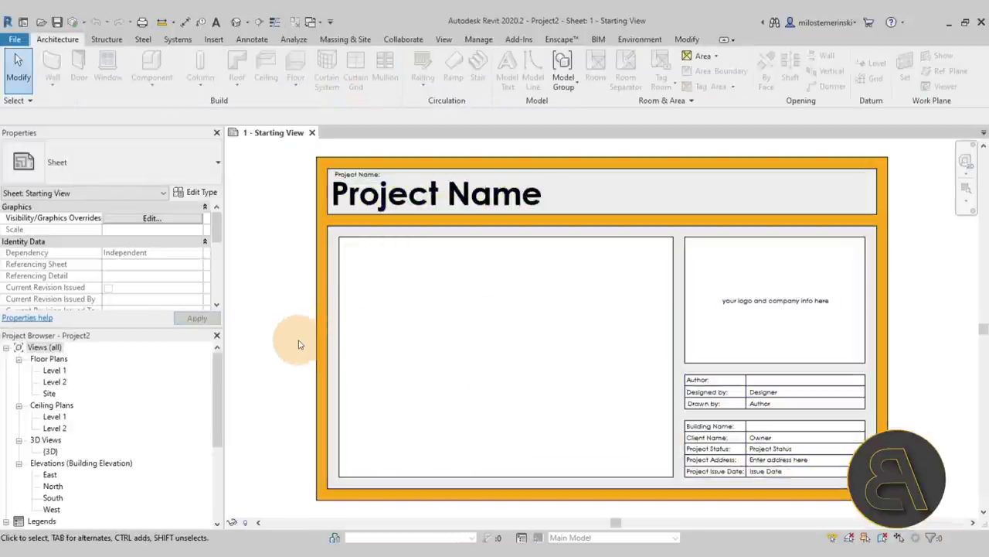
In the South elevation, place the image swann-smith_onion-dome_ptg_740px.jpg and move it so it lies across the two levels
double_click(52, 499)
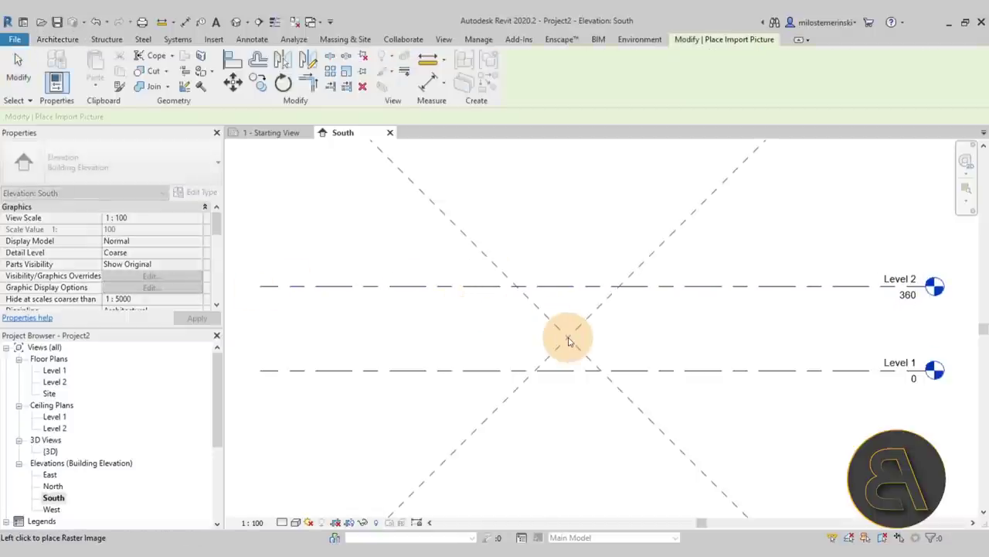
left_click(569, 340)
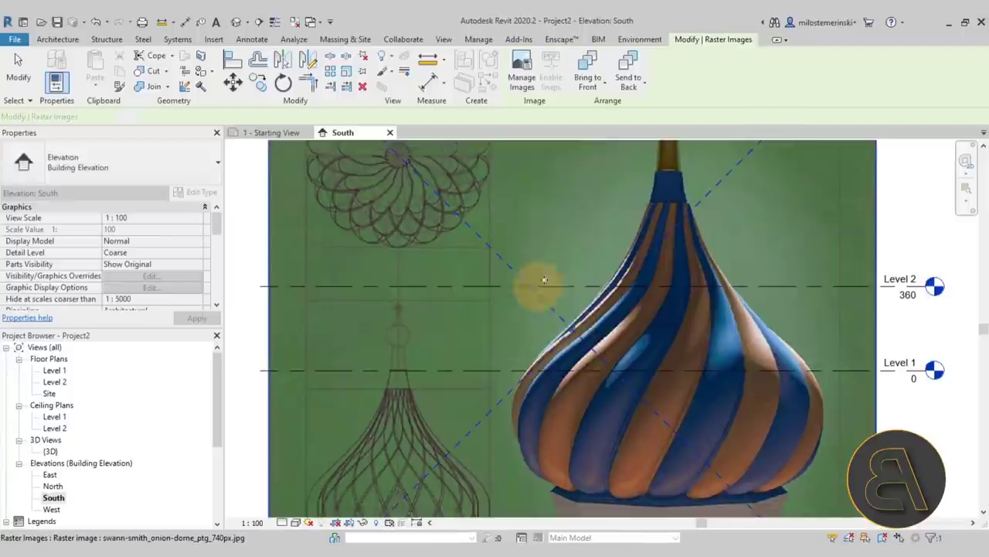
scroll(547, 274, "down", 2)
left_click_drag(665, 283, 600, 284)
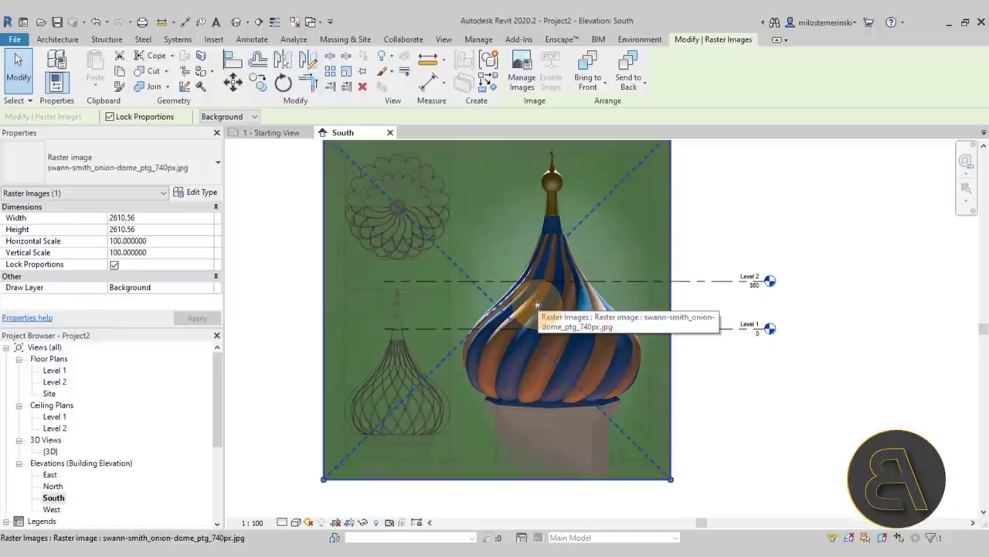
left_click_drag(617, 303, 612, 343)
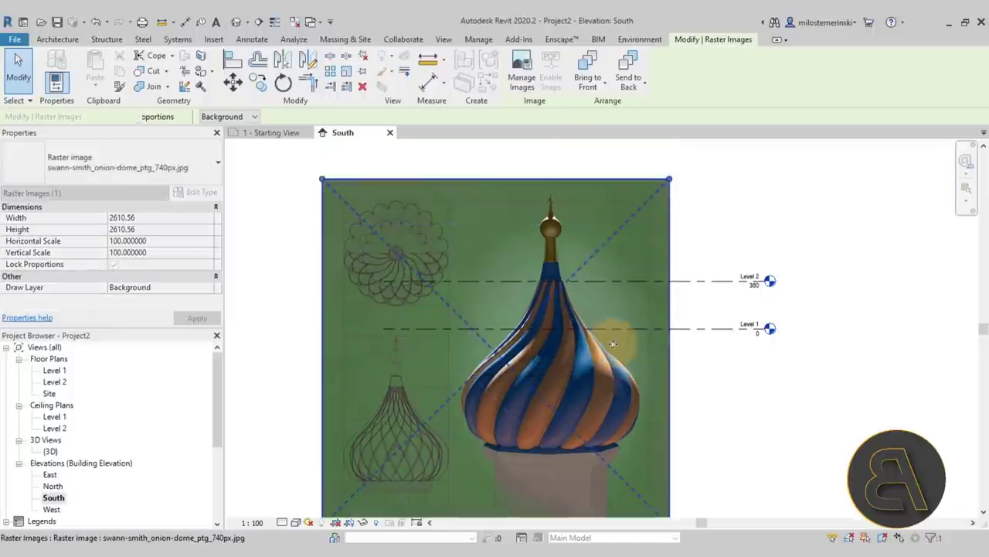
left_click_drag(323, 179, 331, 153)
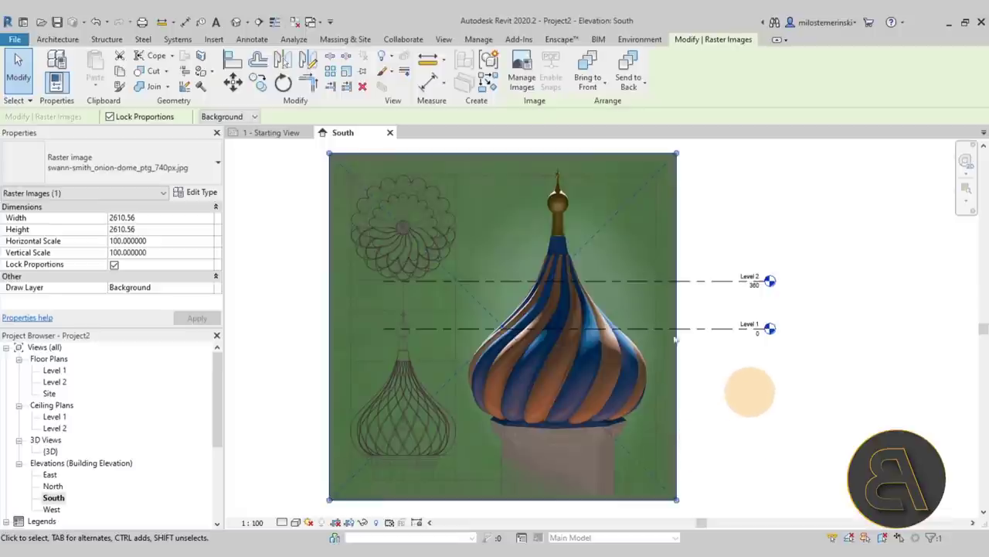
Shrink the onion dome image proportionally to about 715 wide and move it over Level 1 and Level 2
left_click_drag(678, 501, 508, 336)
left_click_drag(464, 298, 585, 336)
left_click_drag(626, 379, 595, 340)
Nudge the image slightly to the right and down so the base of the painted dome sits on Level 1
scroll(630, 310, "up", 3)
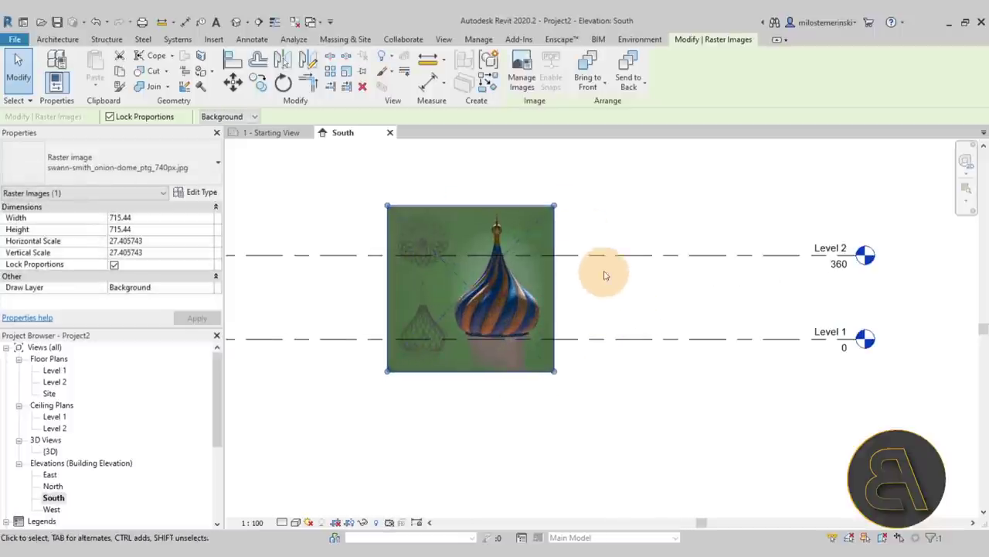
scroll(660, 313, "up", 2)
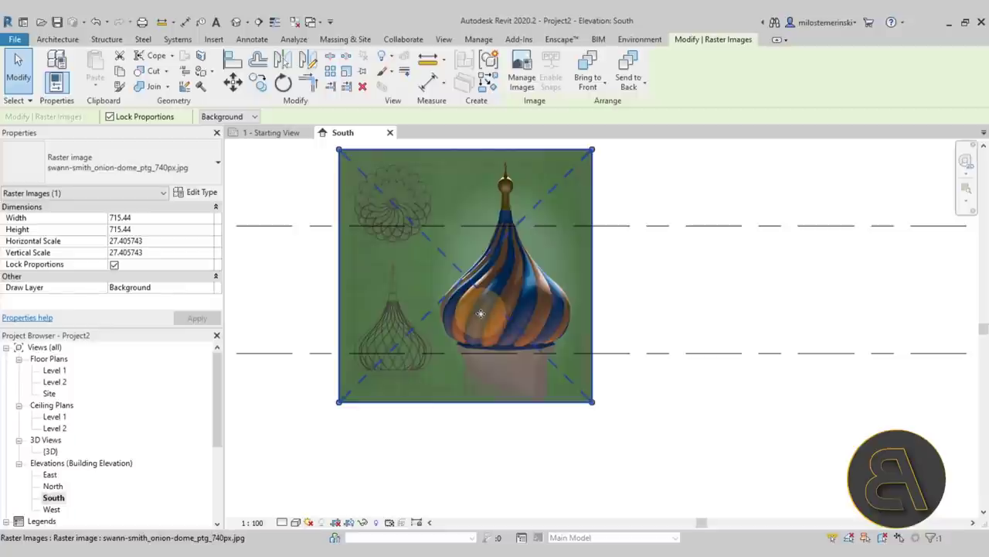
scroll(660, 313, "up", 2)
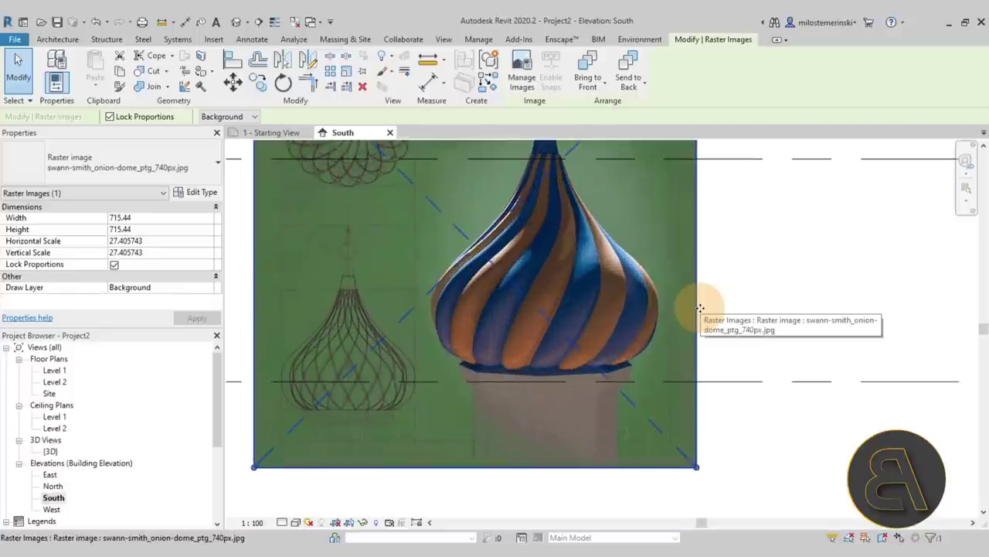
key("Right")
key("Right")
key("Down")
key("Down")
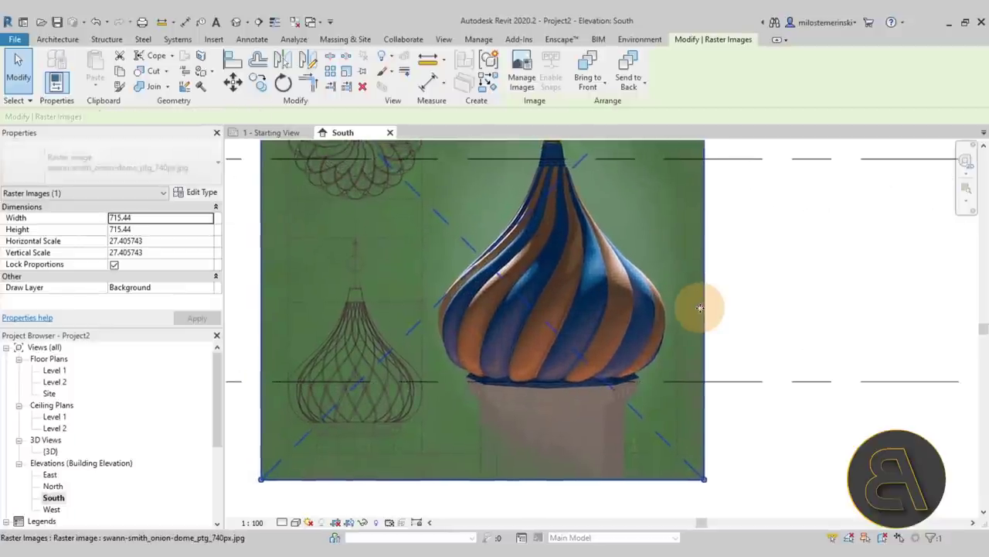
key("Right")
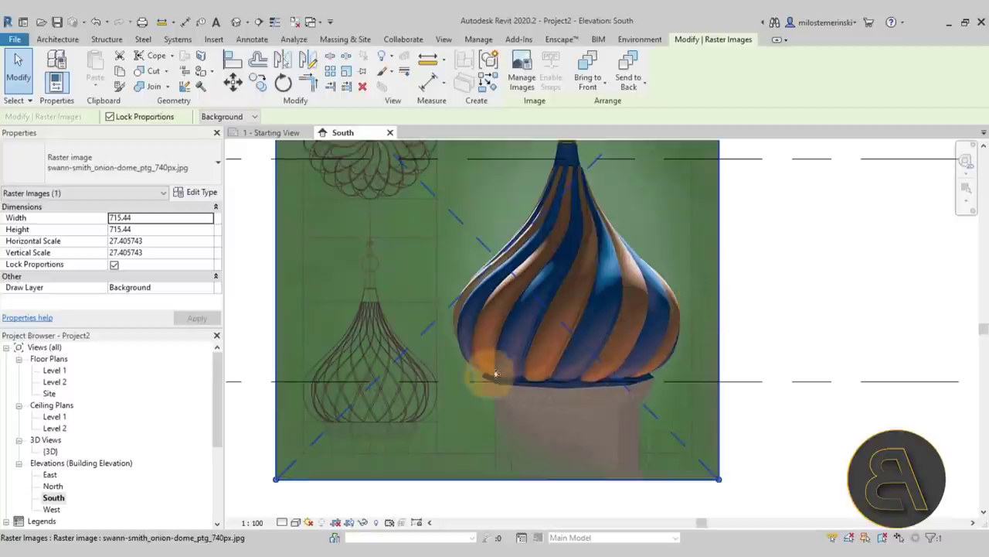
Scale the image graphically from the dome's base on Level 1 so the top of its stripes meets Level 2, and deselect it
scroll(562, 379, "down", 4)
scroll(587, 340, "up", 3)
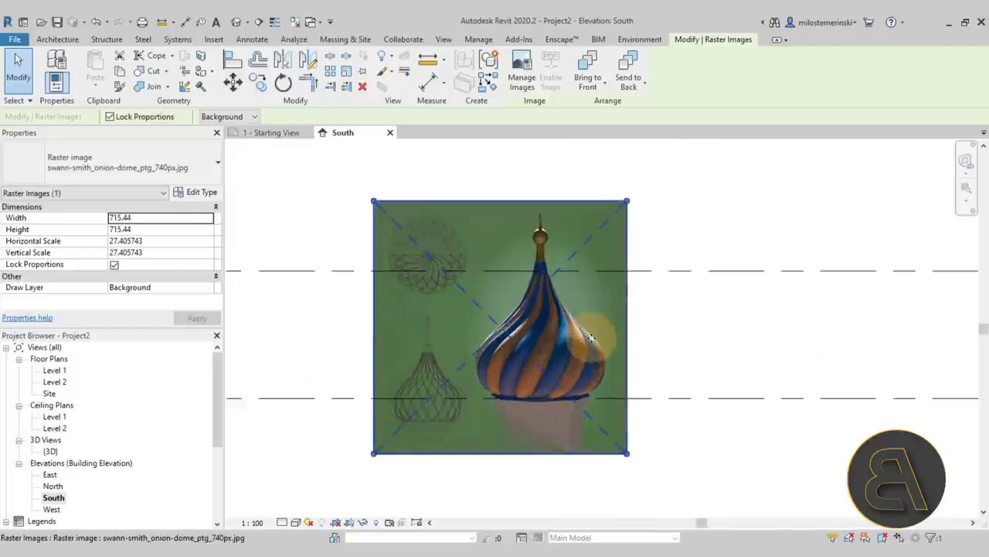
left_click(707, 336)
left_click(475, 320)
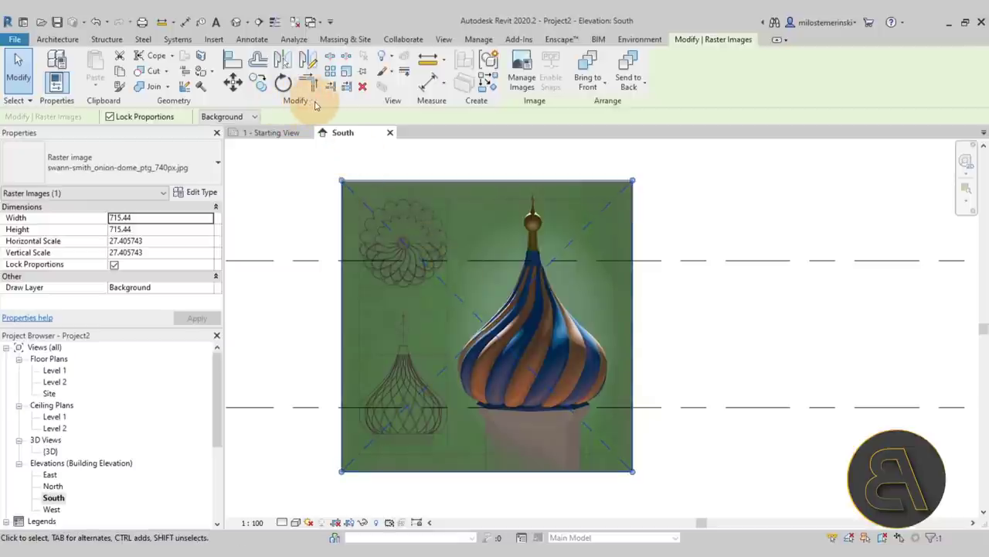
left_click(346, 72)
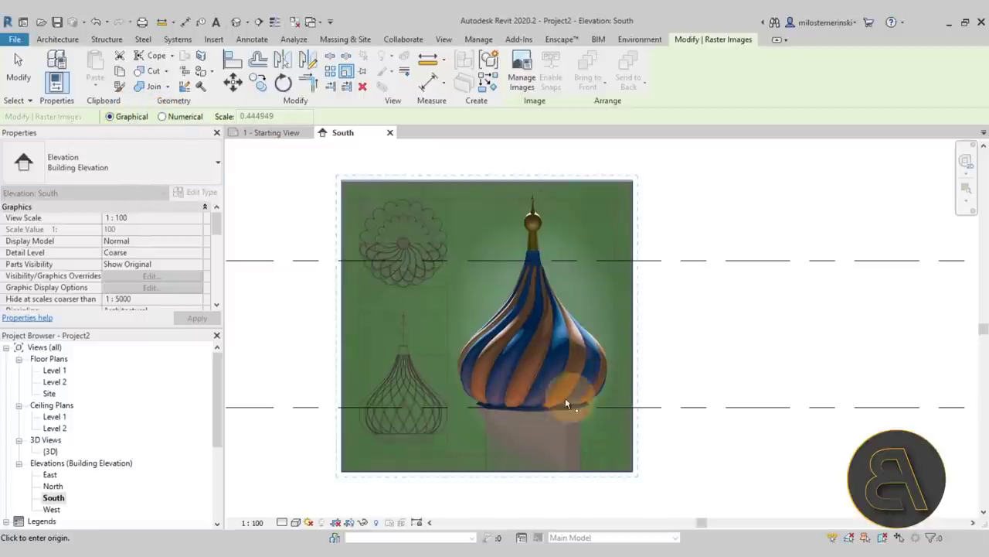
left_click(528, 405)
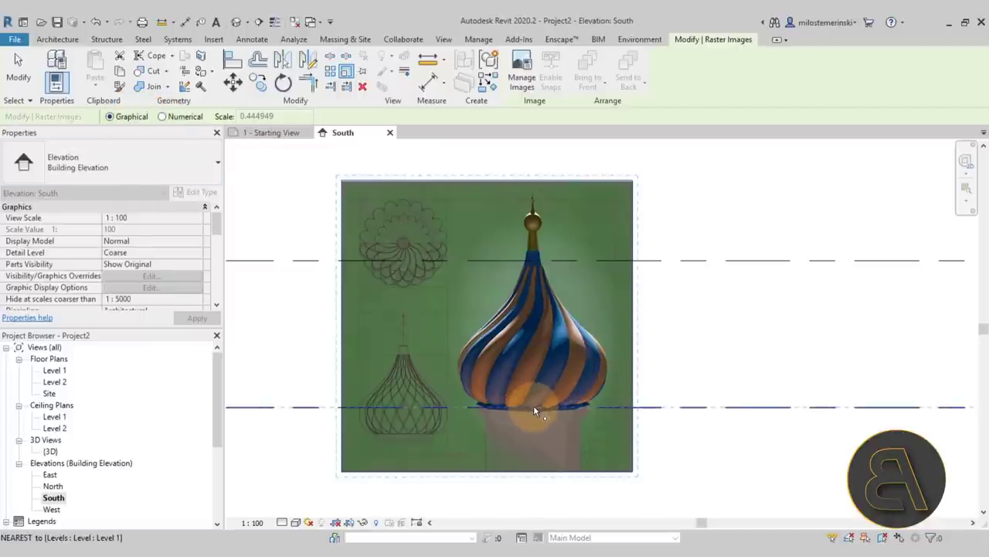
left_click(533, 386)
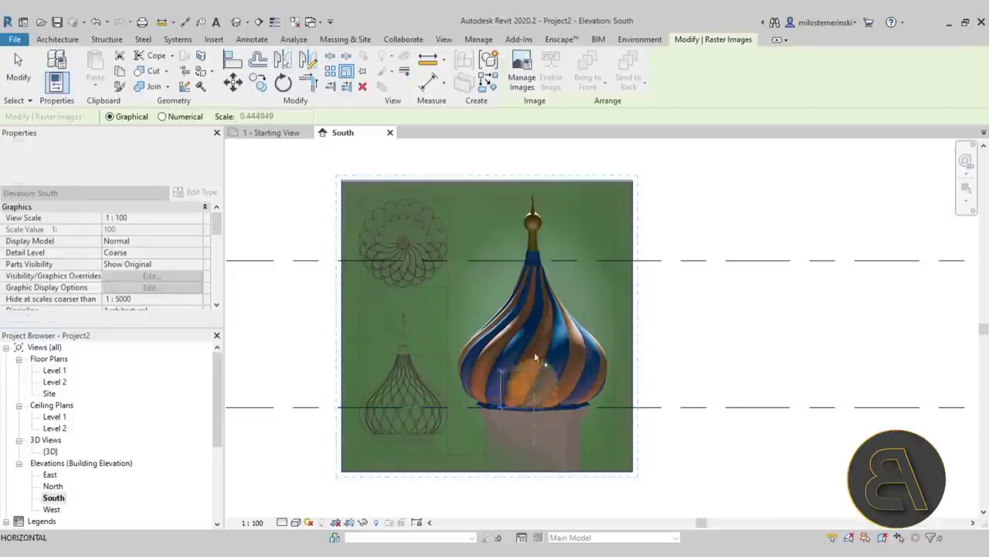
scroll(528, 277, "up", 5)
left_click(556, 212)
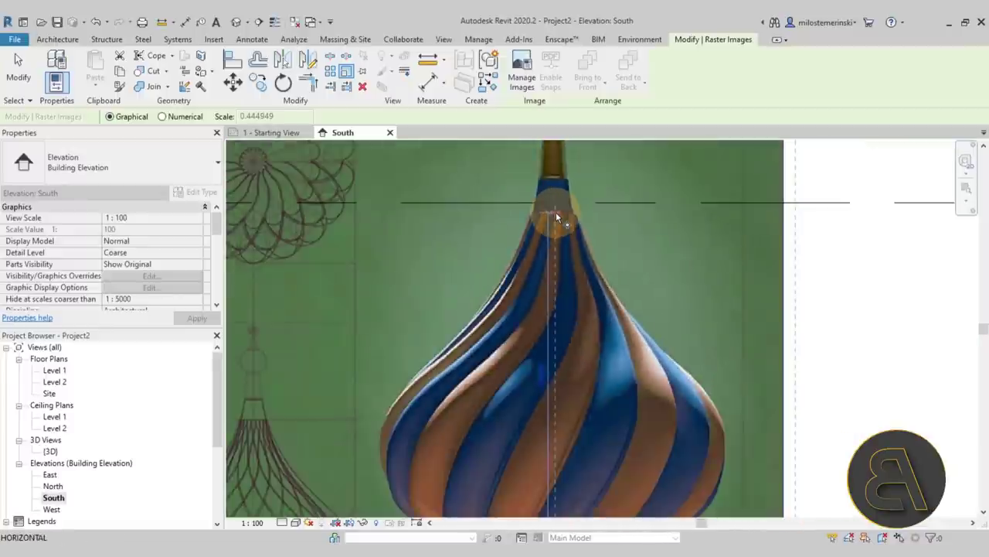
left_click(468, 464)
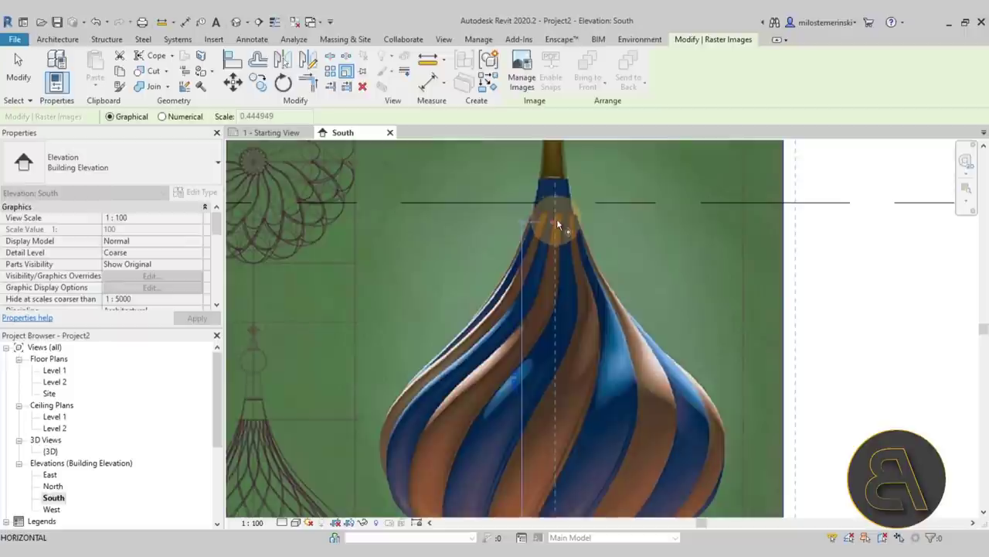
scroll(557, 220, "up", 5)
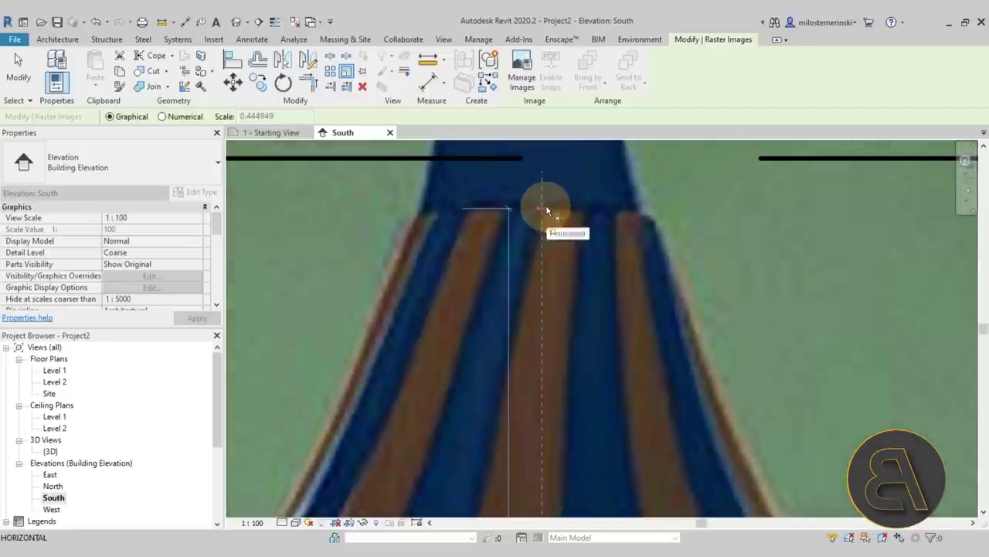
left_click(545, 206)
left_click(540, 153)
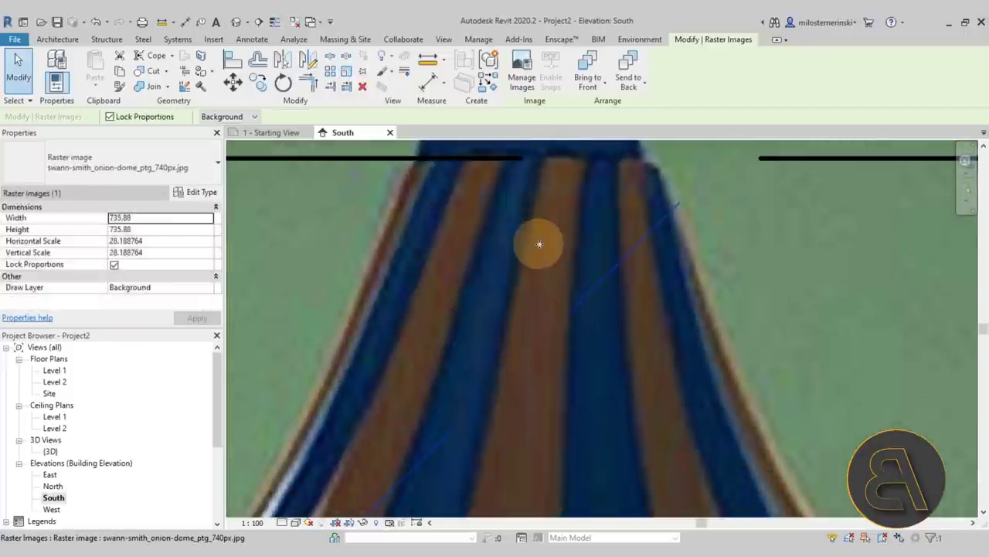
scroll(540, 244, "down", 5)
middle_click_drag(744, 358, 701, 433)
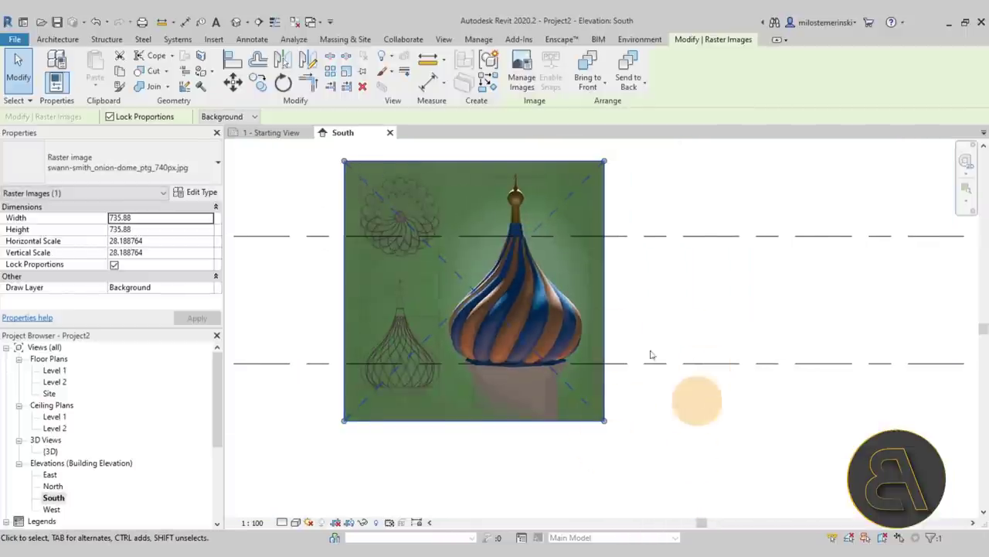
left_click(695, 315)
left_click(525, 312)
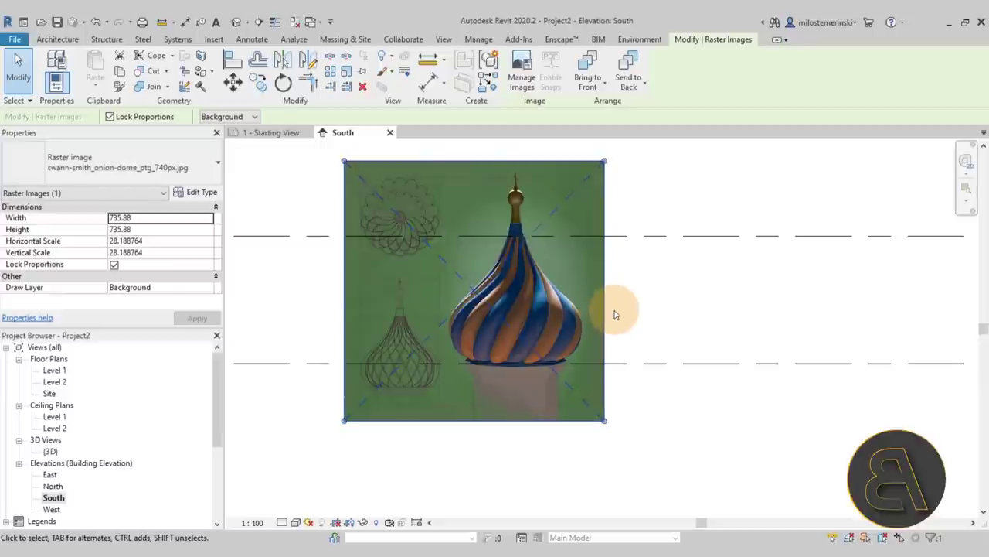
left_click(656, 331)
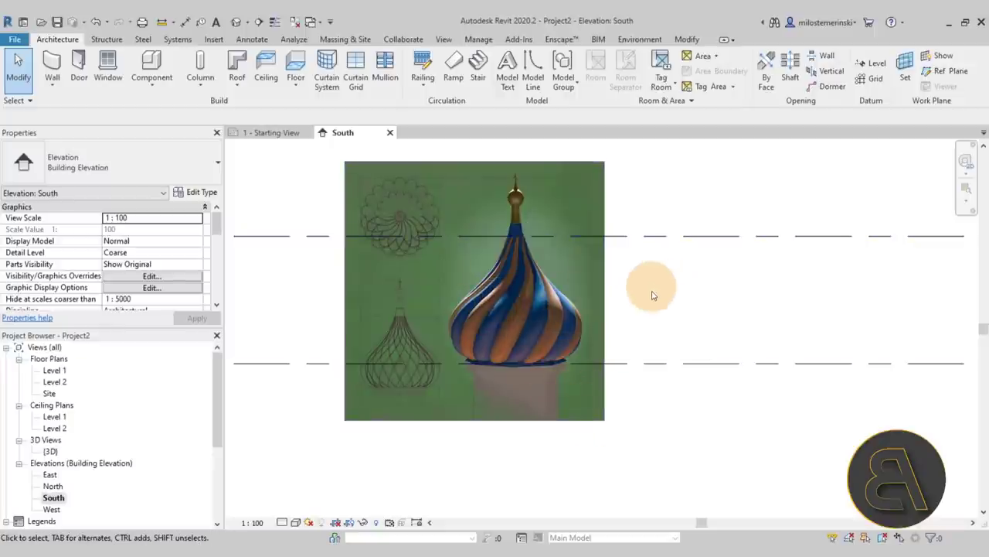
Draw a horizontal reference plane across the image at the widest part of the dome
scroll(631, 321, "up", 2)
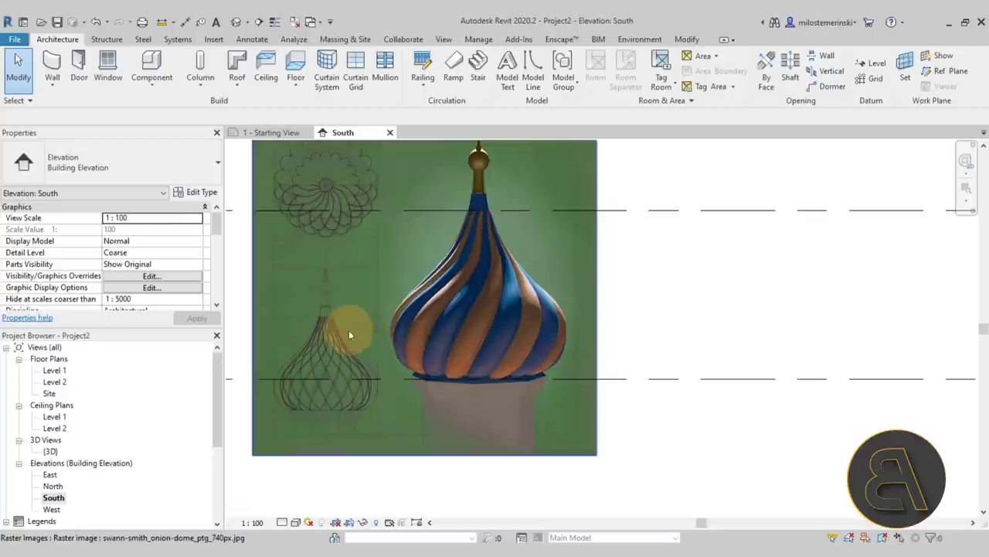
left_click(735, 276)
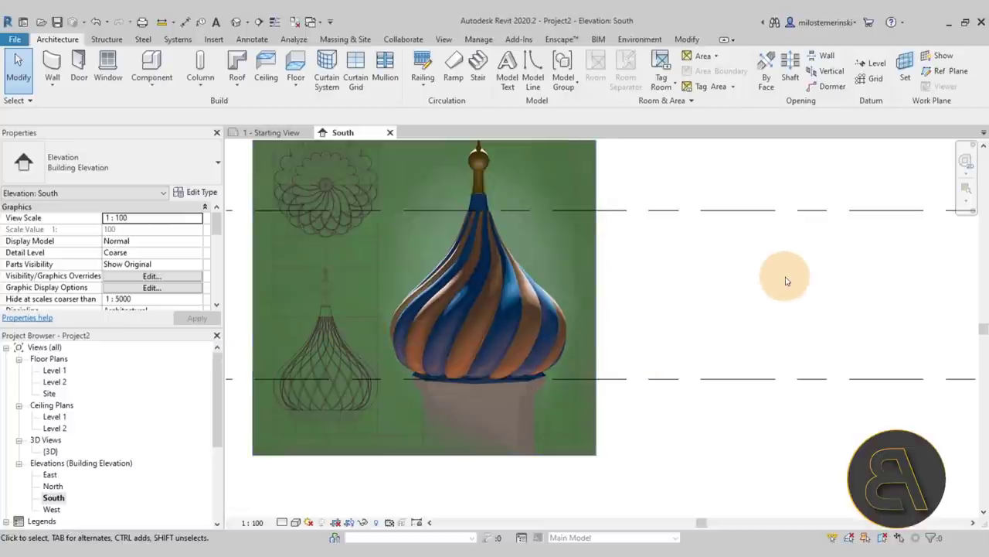
left_click(949, 78)
scroll(718, 309, "down", 2)
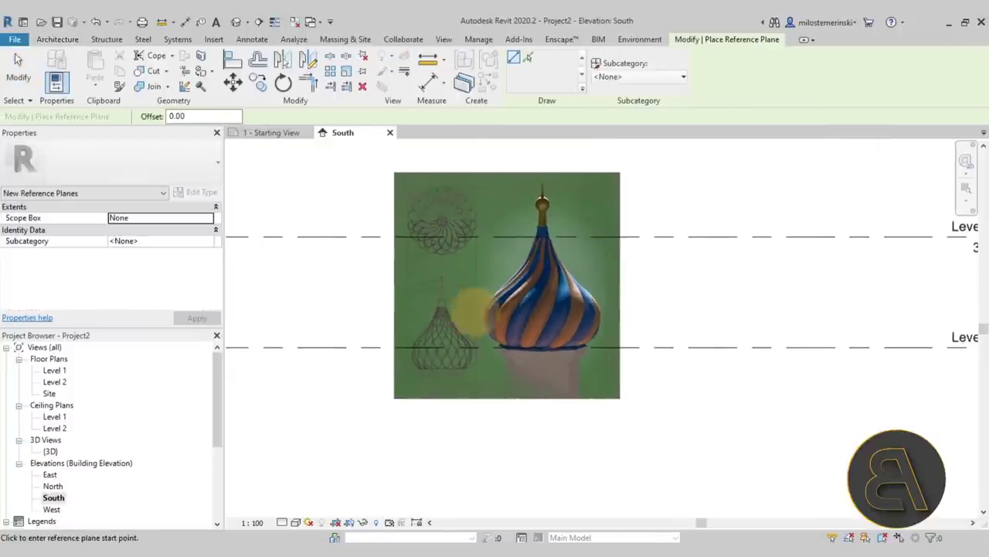
left_click(340, 311)
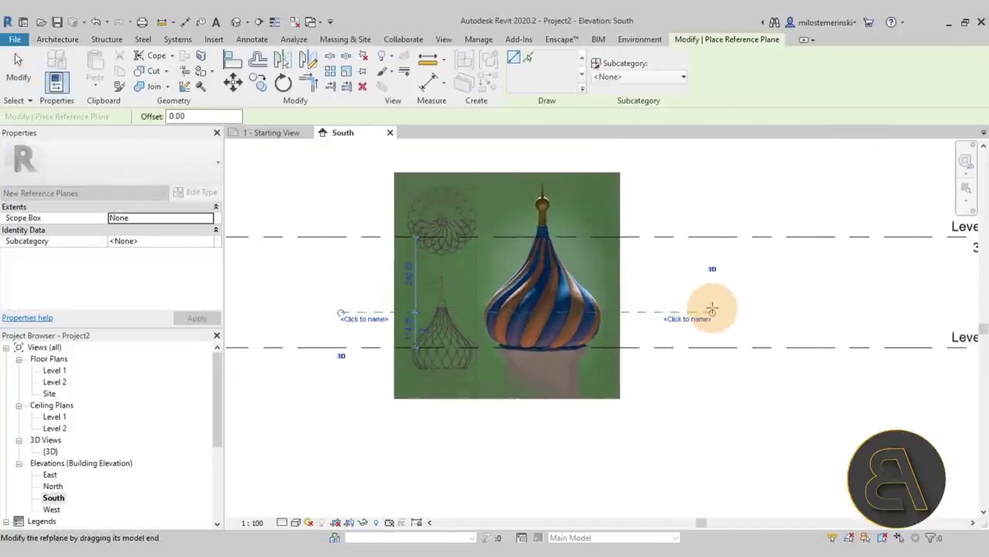
Draw a second horizontal reference plane across the upper curve of the dome, between its widest part and Level 2
scroll(587, 346, "up", 2)
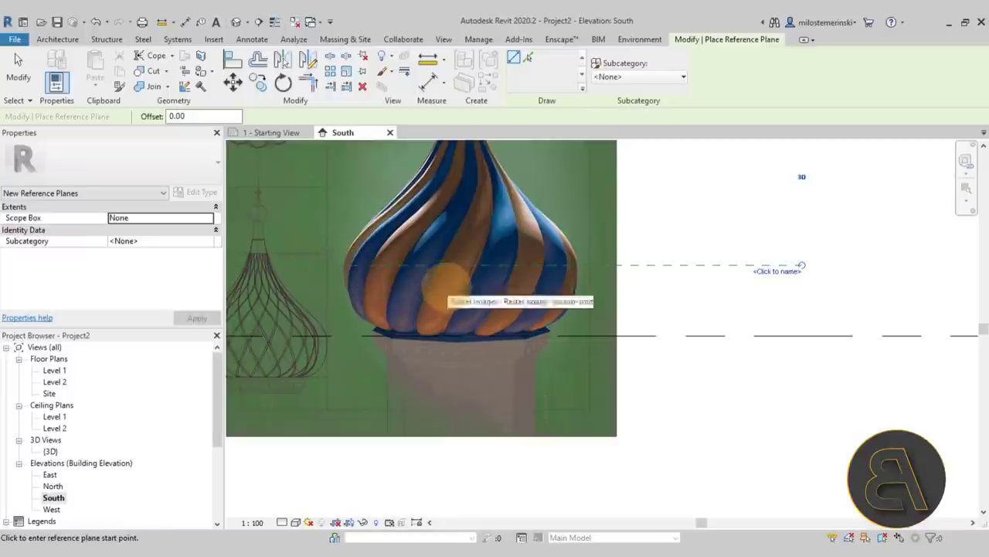
scroll(470, 229, "up", 4)
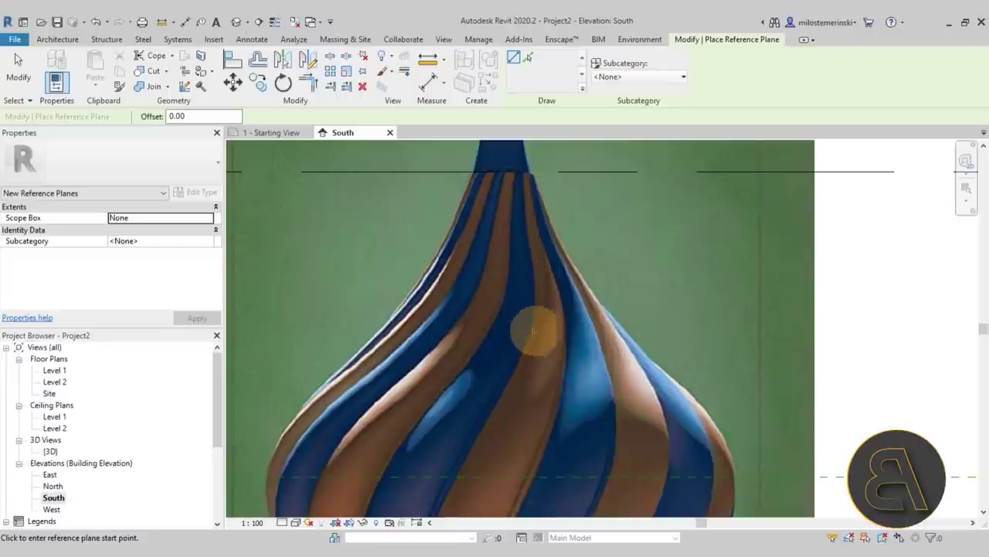
scroll(530, 258, "down", 3)
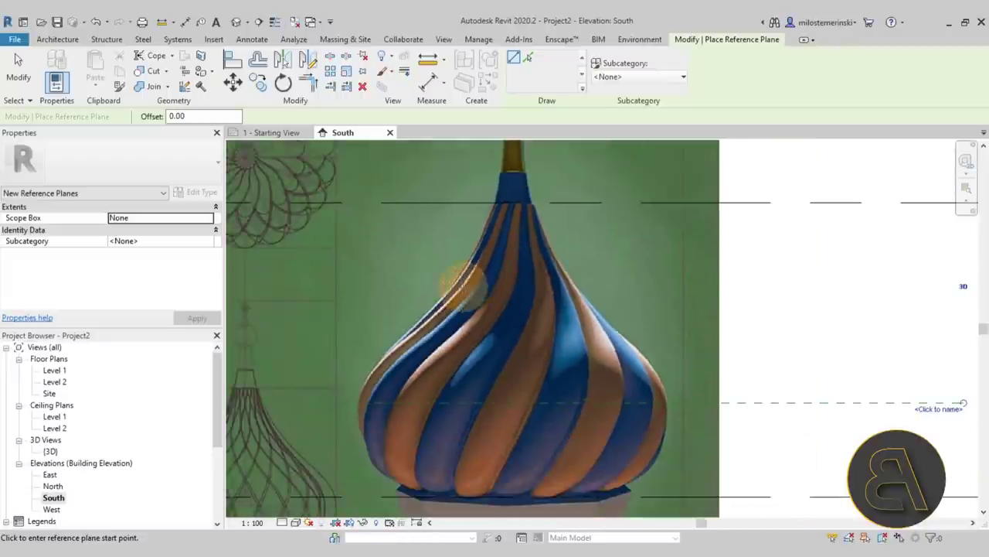
left_click(506, 286)
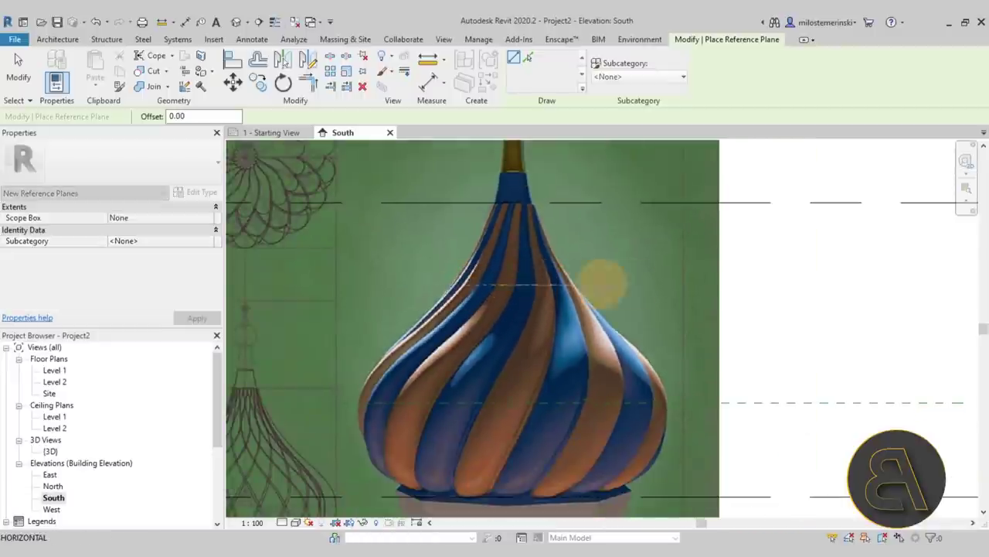
scroll(691, 280, "down", 2)
left_click(864, 284)
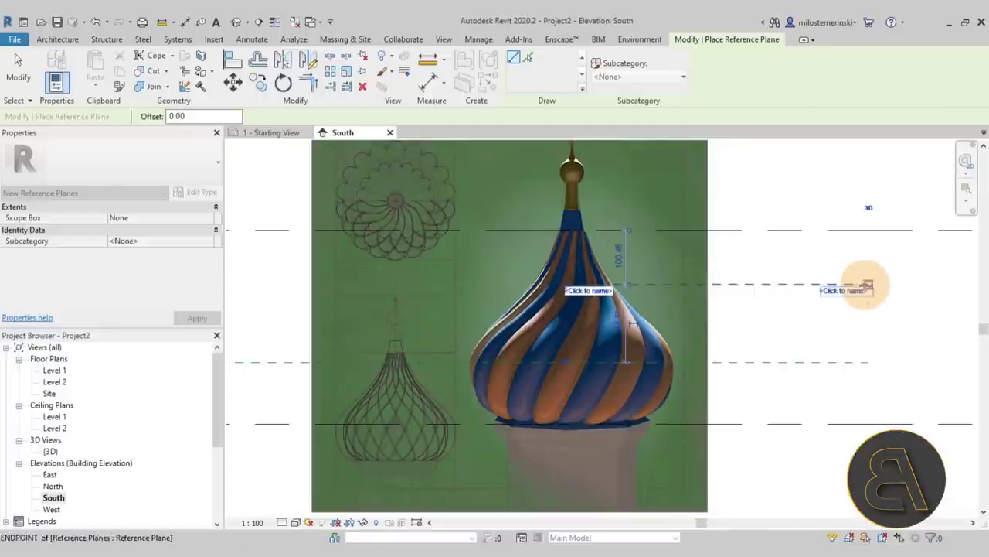
key("Escape")
key("Escape")
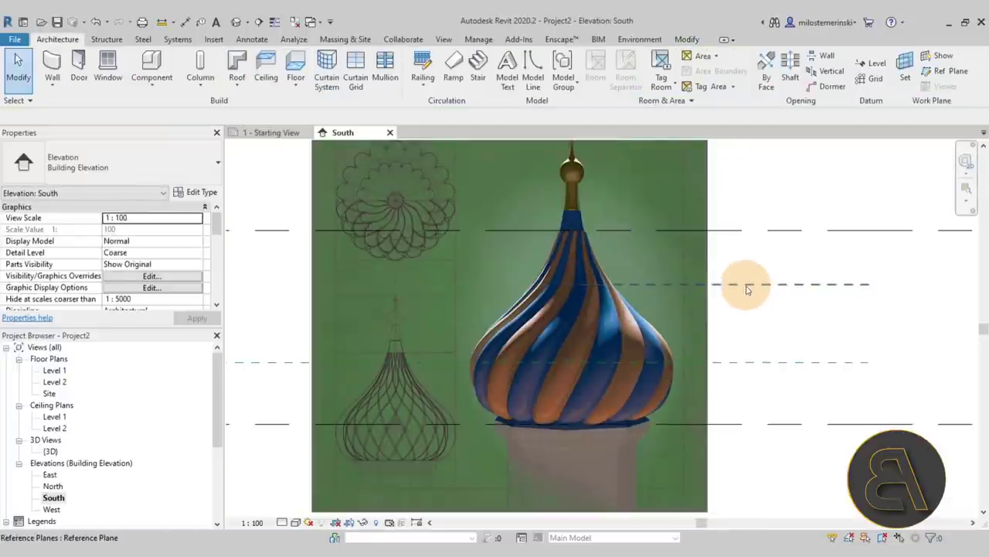
Extend the upper reference plane across the full image to match the extent of the lower one, and deselect it
left_click(748, 286)
left_click_drag(564, 284, 232, 280)
scroll(483, 305, "down", 2)
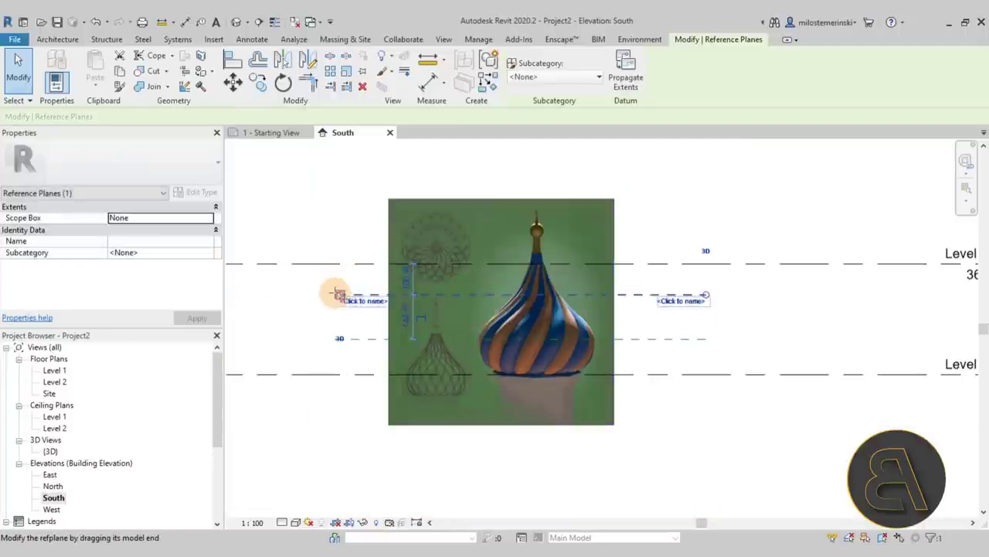
key("Escape")
Examine how the levels and both reference planes line up with the dome's top, upper curve, widest part and base
scroll(610, 300, "up", 2)
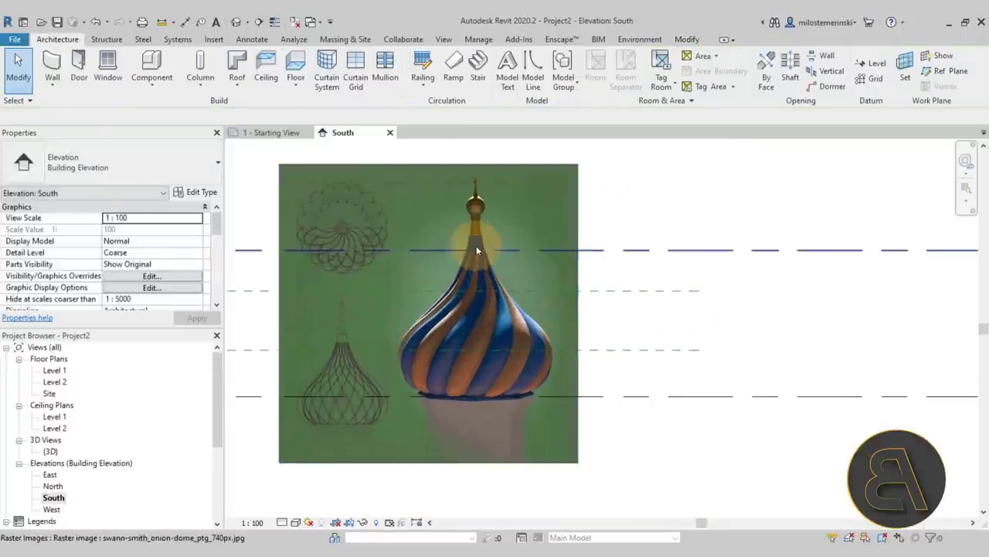
scroll(477, 248, "down", 2)
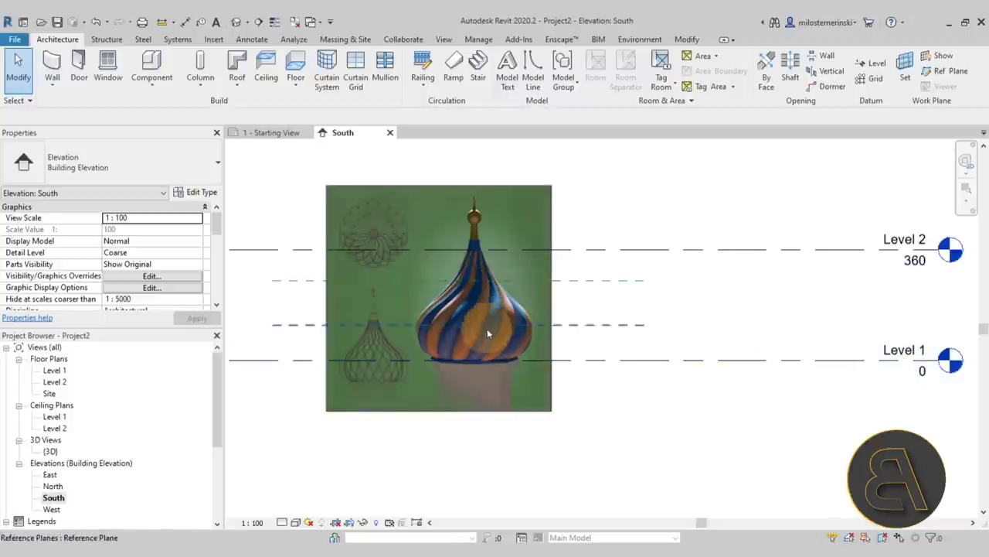
scroll(490, 331, "up", 2)
left_click(671, 317)
scroll(650, 334, "up", 2)
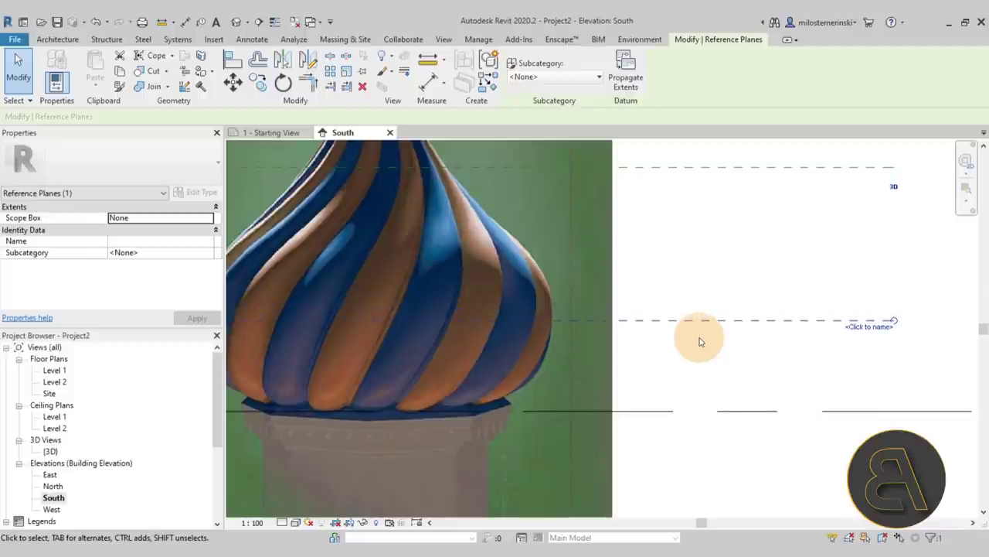
left_click(699, 342)
scroll(698, 316, "down", 3)
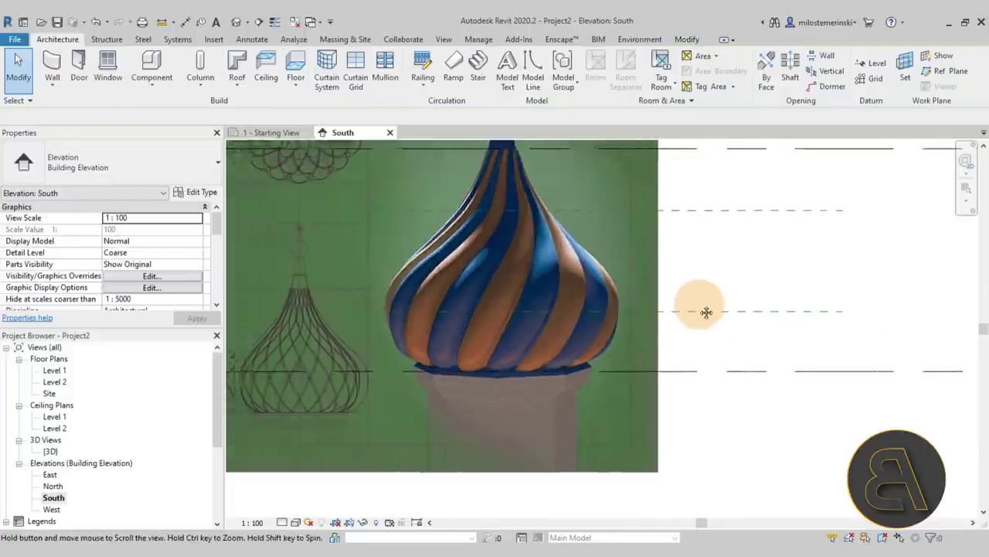
scroll(417, 321, "up", 2)
left_click(419, 309)
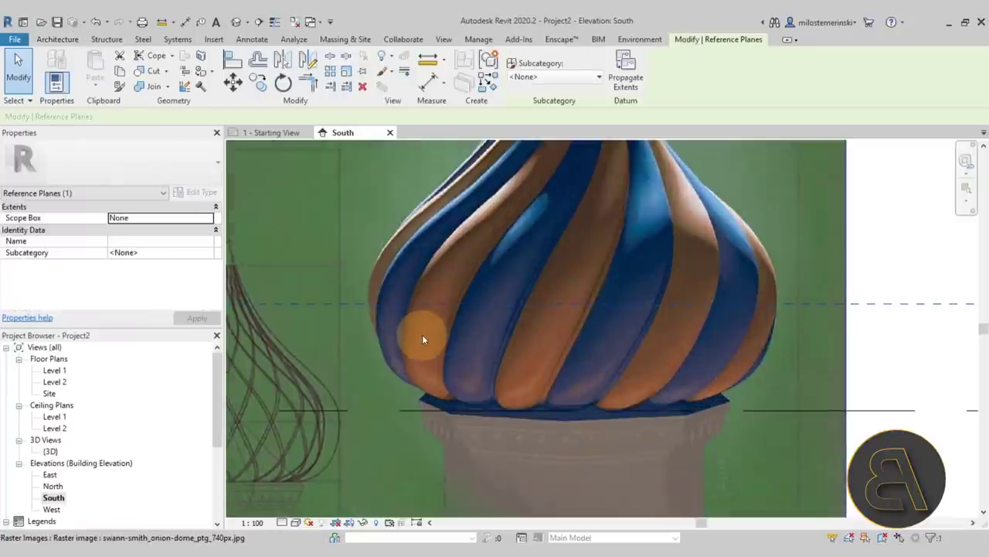
left_click(889, 269)
scroll(824, 239, "down", 2)
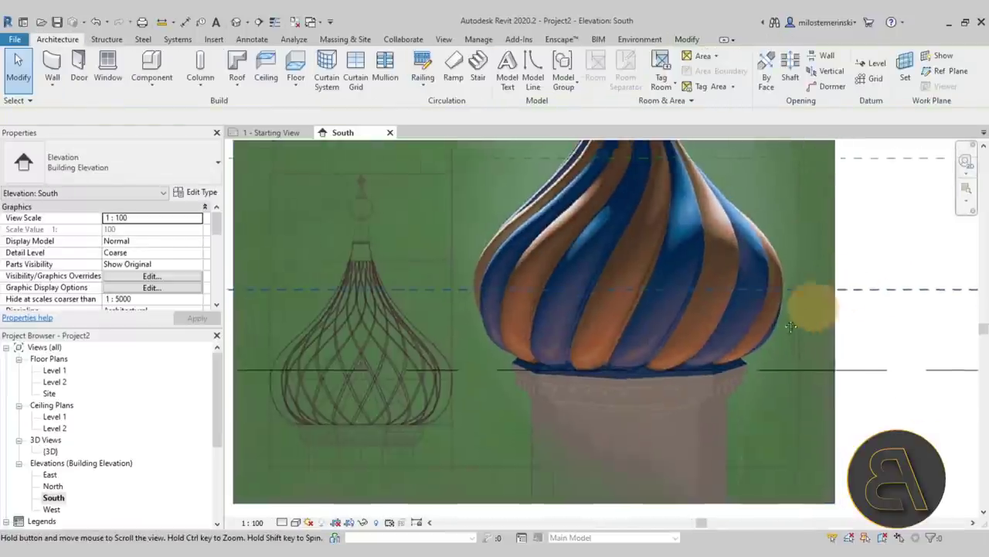
Name the reference plane at the dome's widest part 1 and the upper reference plane 2, and deselect
scroll(790, 326, "down", 3)
middle_click_drag(810, 330, 763, 328)
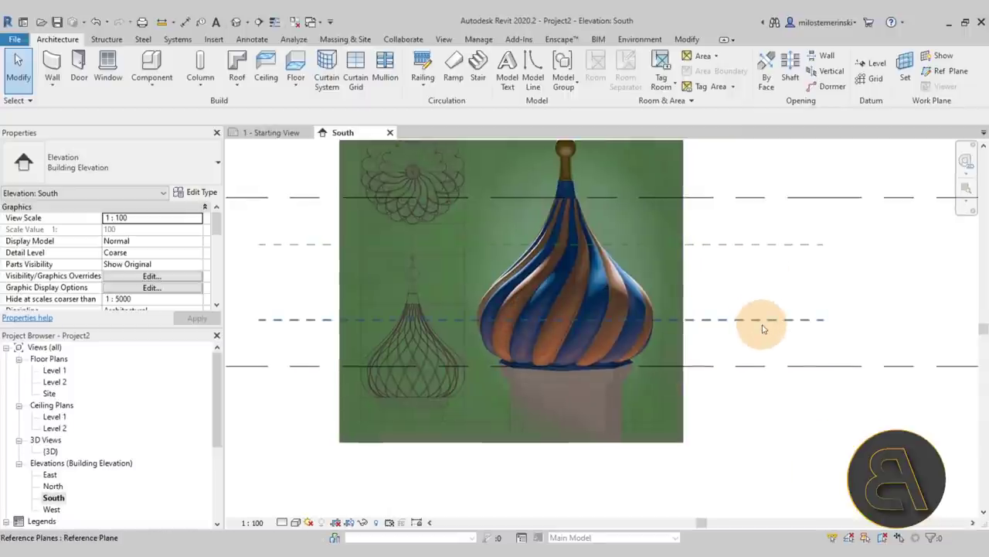
left_click(763, 328)
left_click(798, 329)
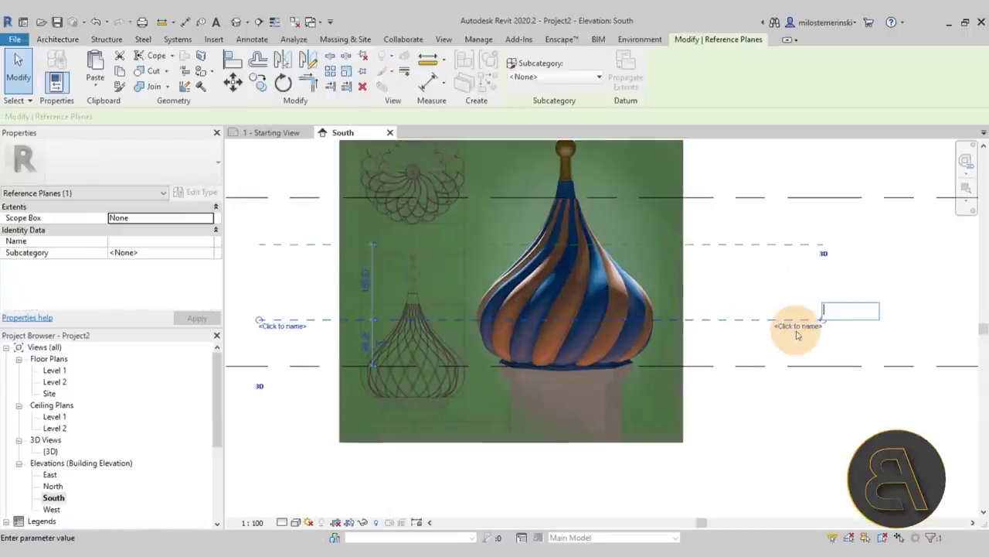
key("Return")
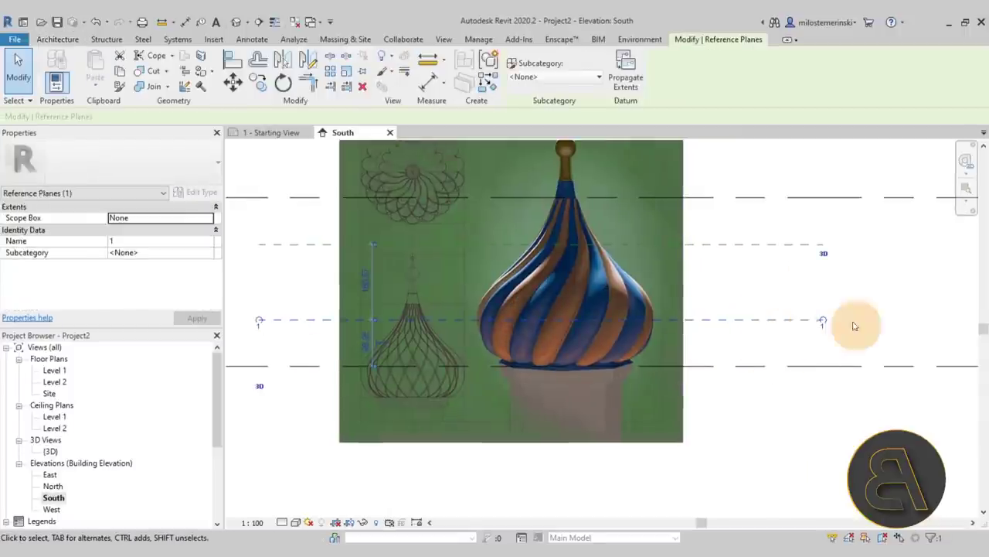
key("Escape")
left_click(791, 245)
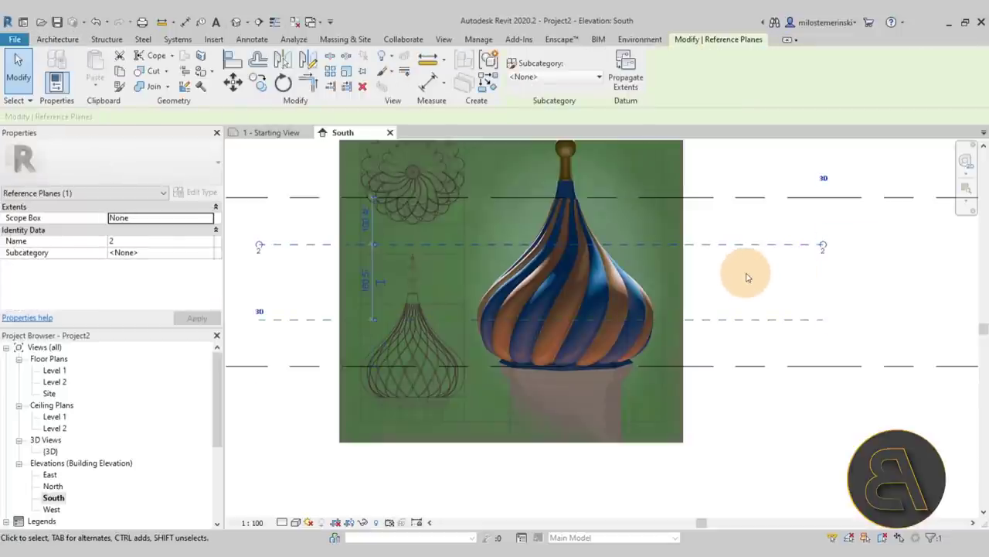
scroll(747, 274, "down", 3)
key("Escape")
Review the dome's outline from Level 1 up to Level 2, checking its width at each reference plane
scroll(601, 289, "up", 3)
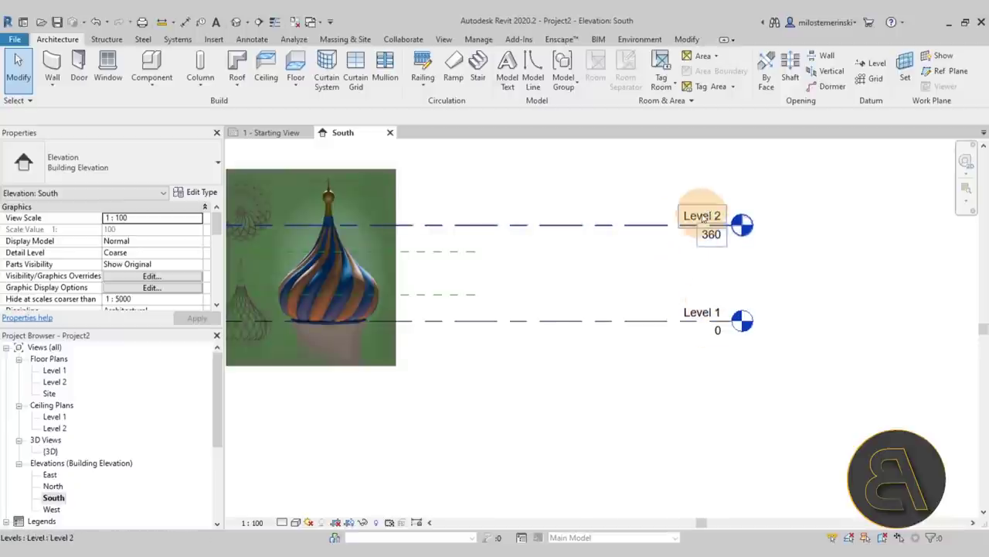
scroll(453, 292, "up", 1)
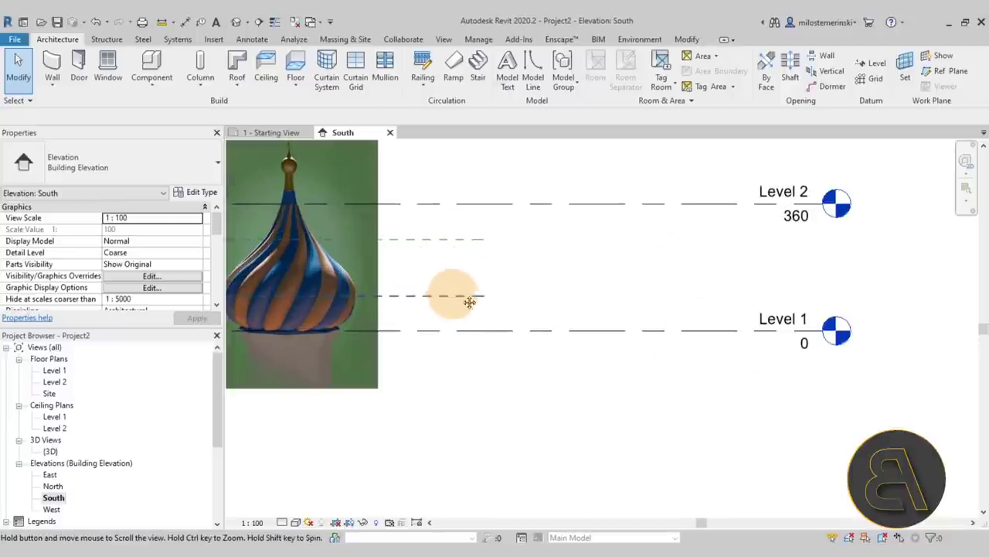
middle_click_drag(459, 299, 568, 338)
scroll(556, 361, "up", 1)
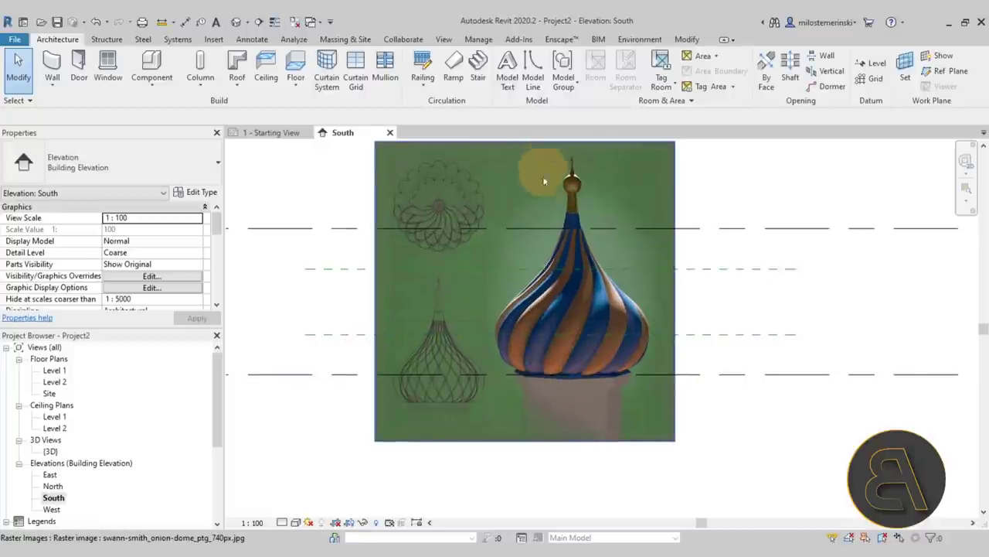
scroll(523, 371, "up", 3)
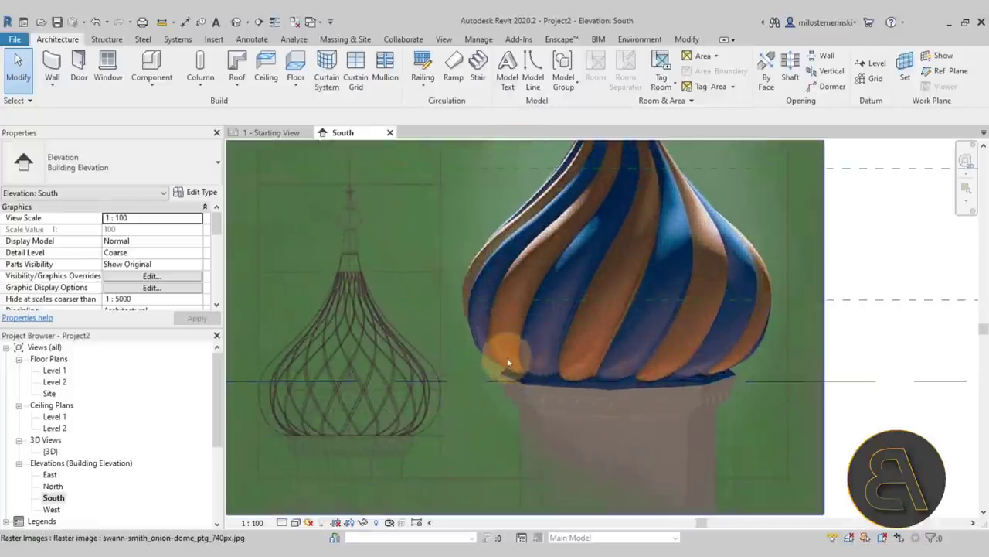
scroll(464, 305, "down", 2)
middle_click_drag(464, 305, 419, 386)
scroll(503, 287, "up", 3)
middle_click_drag(504, 287, 454, 341)
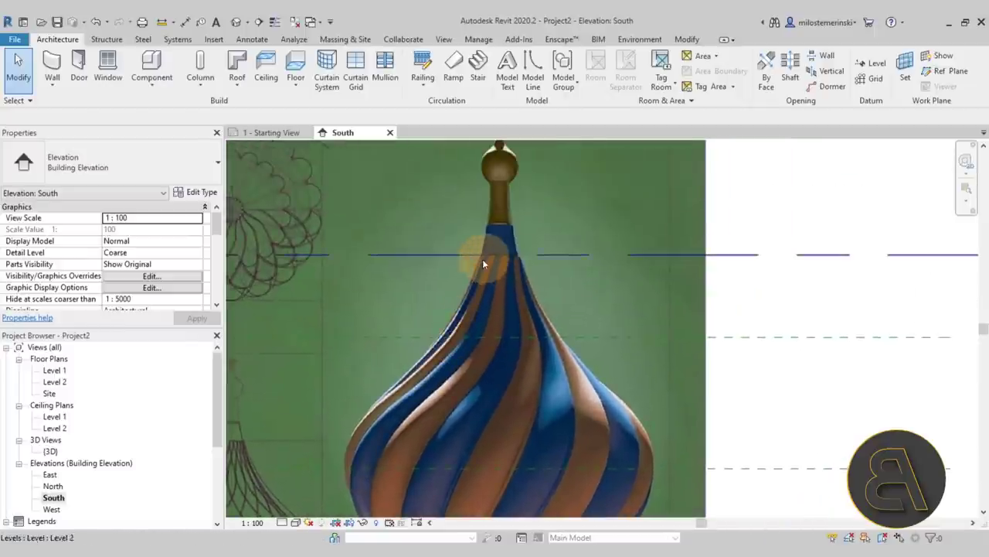
scroll(501, 260, "down", 4)
middle_click_drag(629, 310, 691, 281)
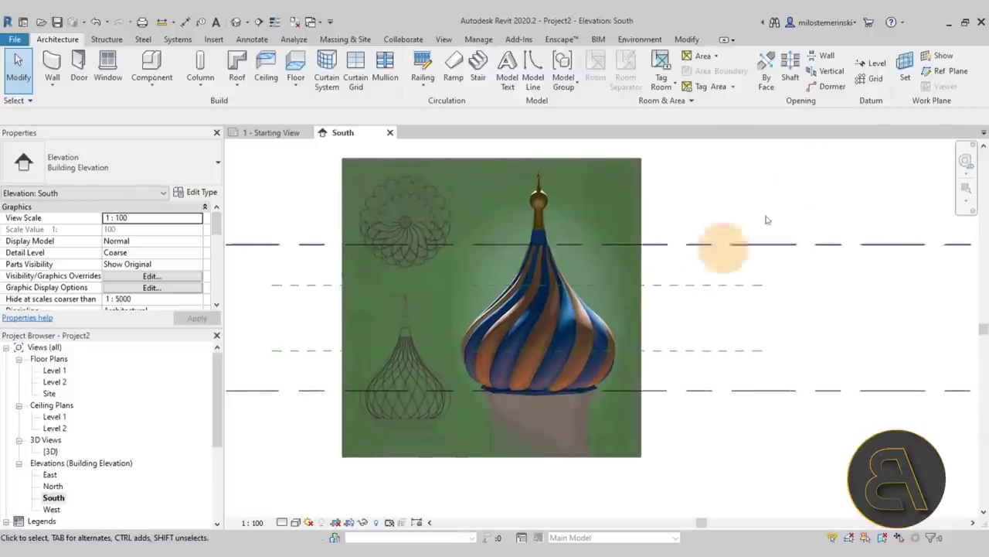
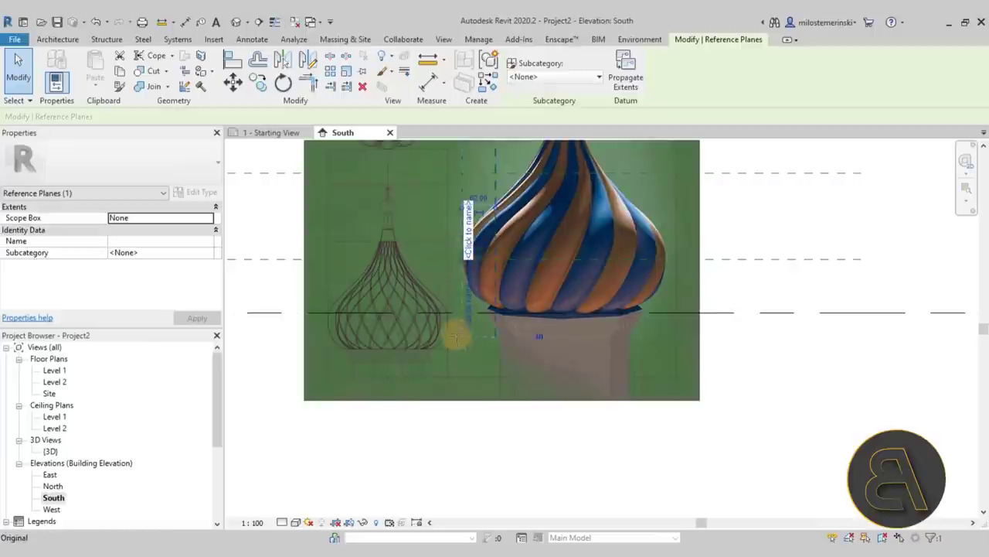
Copy the vertical reference plane at the dome's widest left edge to where plane 2 crosses the dome's left outline
left_click(762, 391)
middle_click_drag(762, 392, 739, 467)
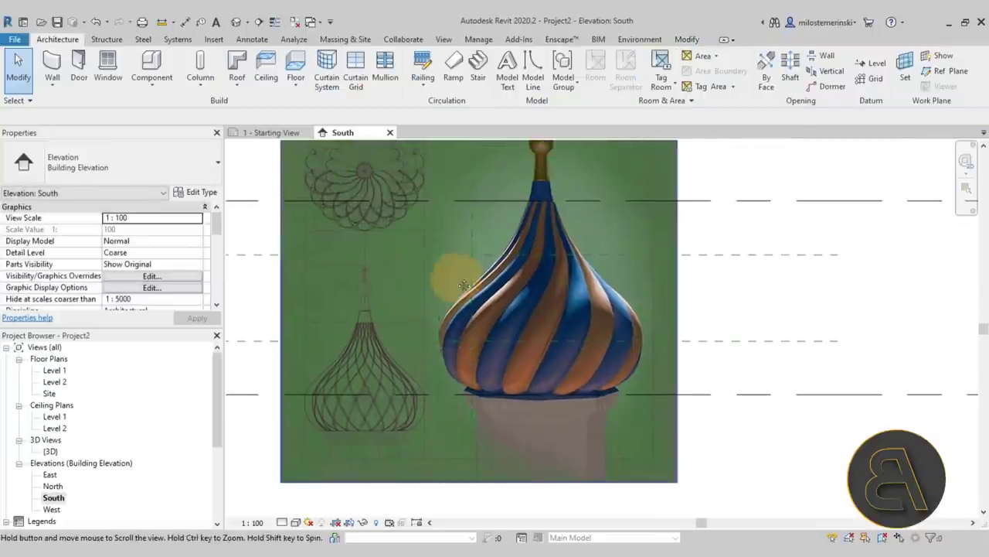
middle_click_drag(467, 283, 425, 323)
left_click(417, 325)
scroll(429, 298, "up", 2)
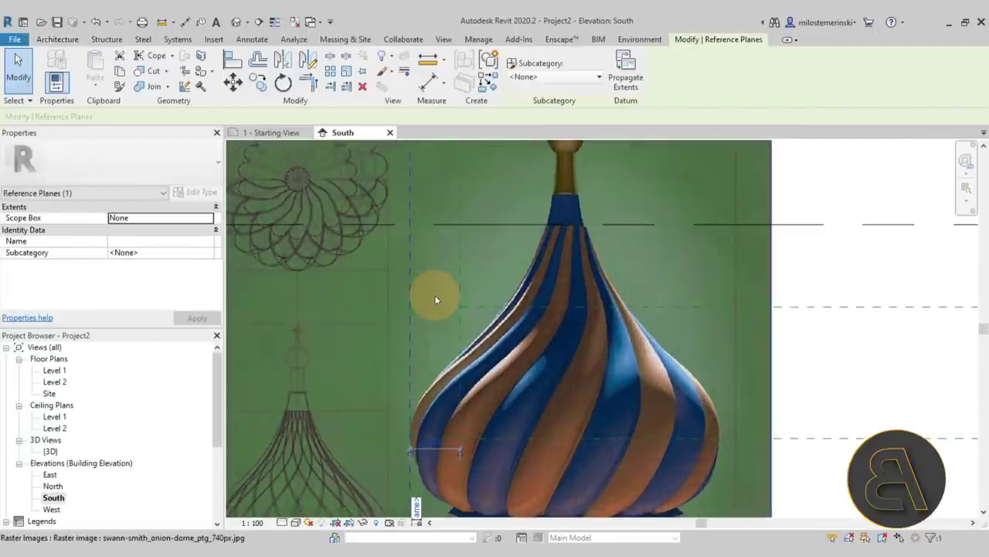
left_click(259, 82)
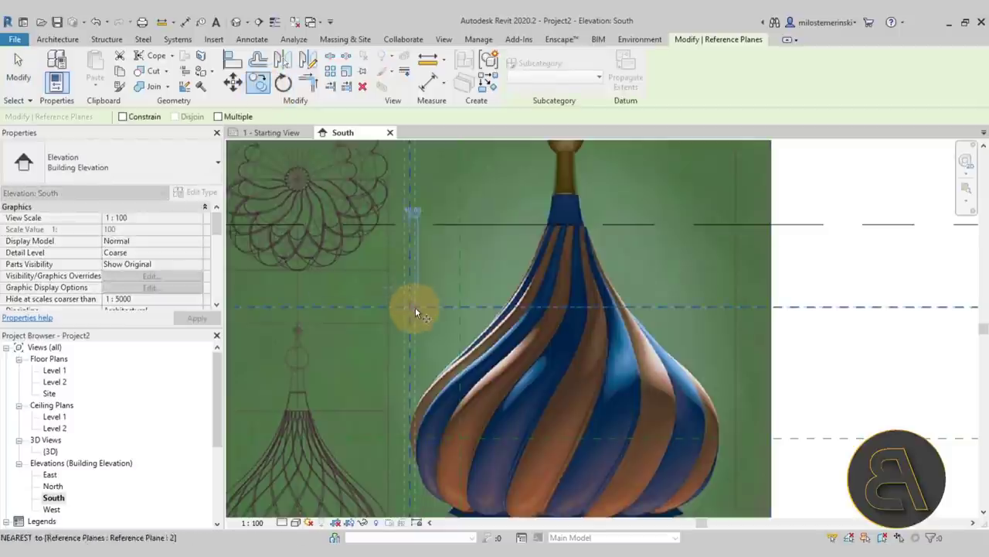
left_click(412, 307)
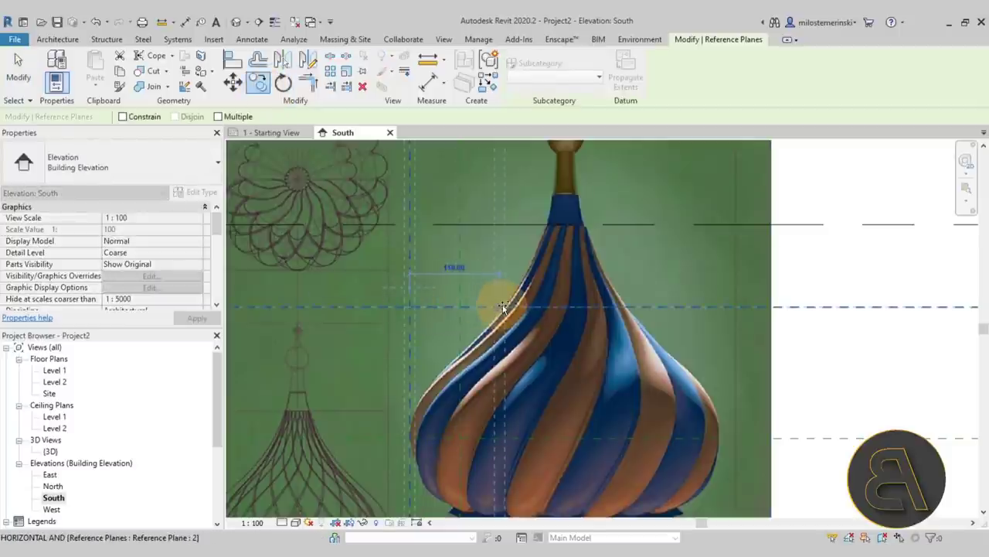
left_click(502, 307)
key("Escape")
Check that the copied vertical reference plane meets the dome's left outline at plane 2, and deselect it
scroll(497, 309, "up", 2)
left_click(497, 309)
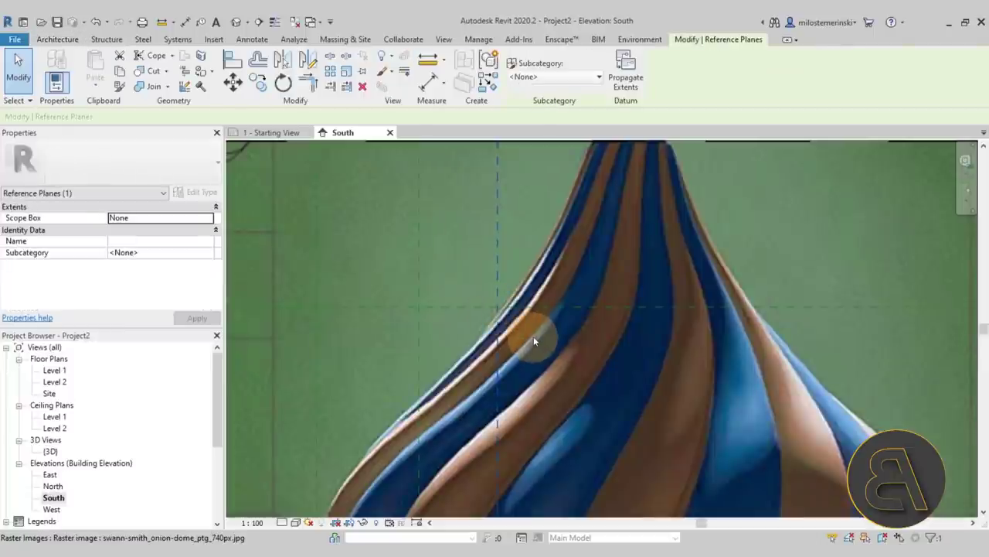
scroll(533, 309, "down", 2)
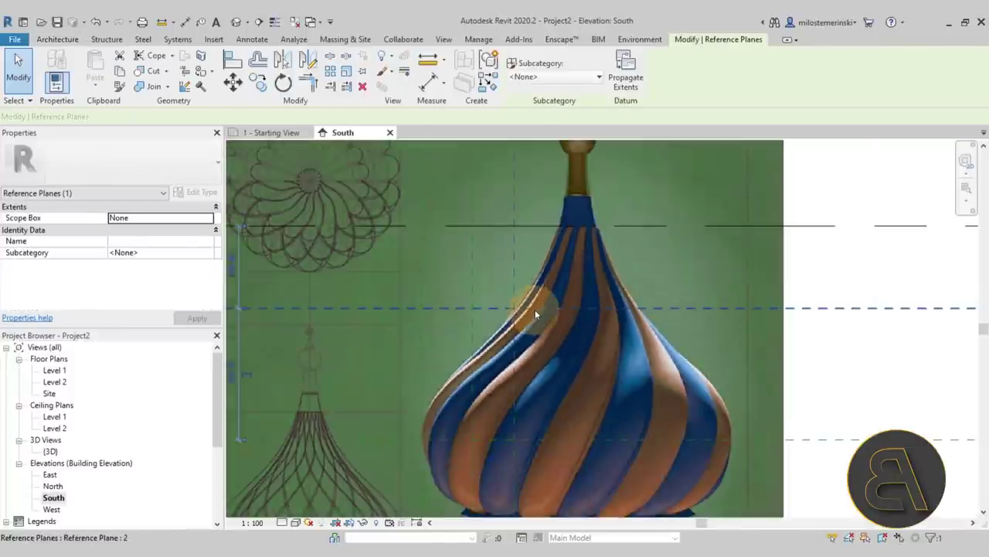
left_click(541, 314)
scroll(530, 310, "up", 1)
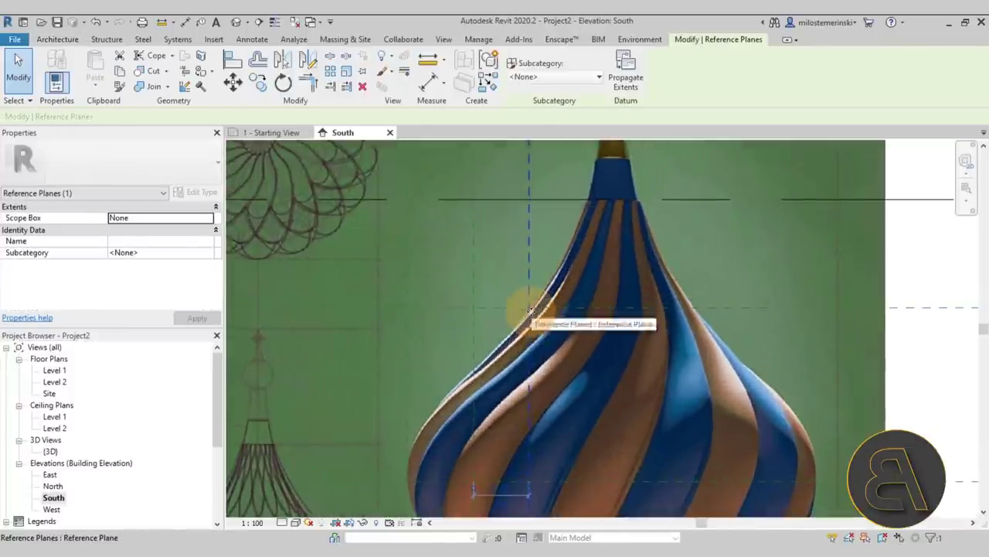
scroll(554, 306, "down", 3)
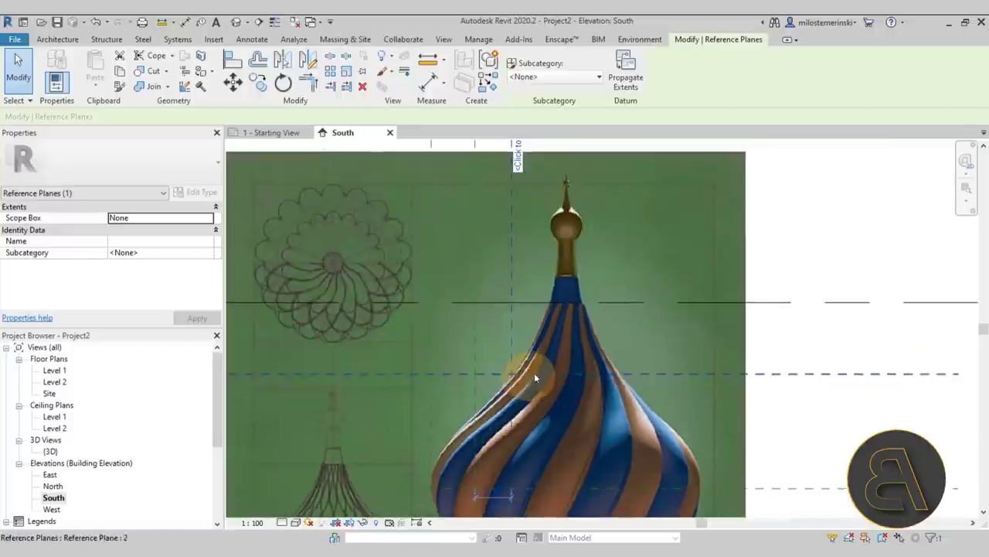
scroll(523, 265, "up", 1)
left_click(530, 181)
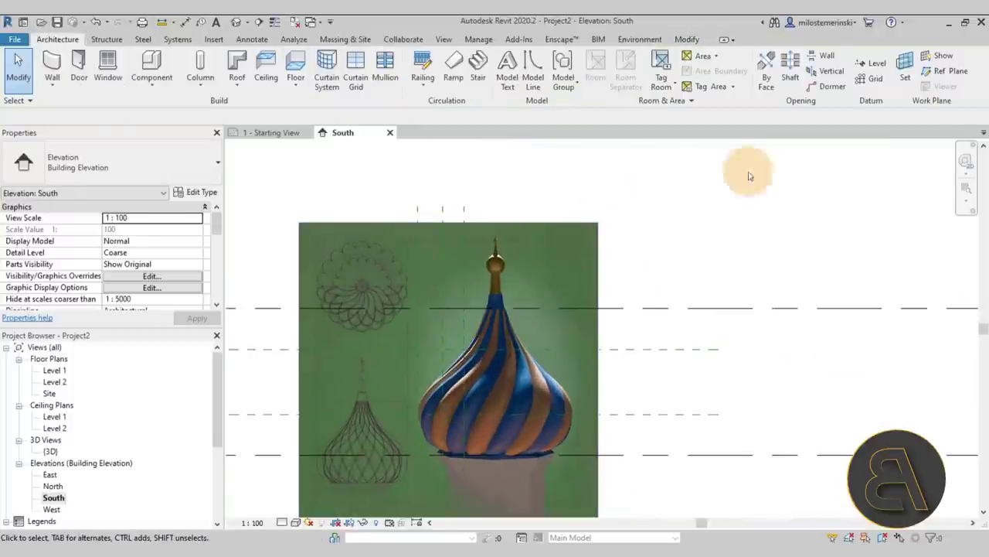
Draw a vertical reference plane upward from where Level 2 crosses the dome's left outline to above the image
left_click(946, 71)
scroll(526, 277, "up", 3)
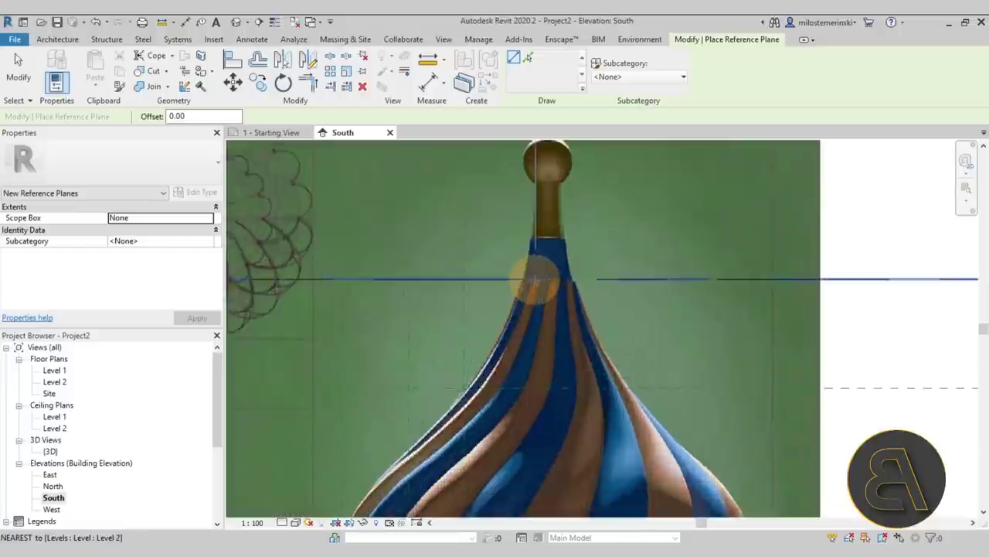
scroll(513, 266, "down", 3)
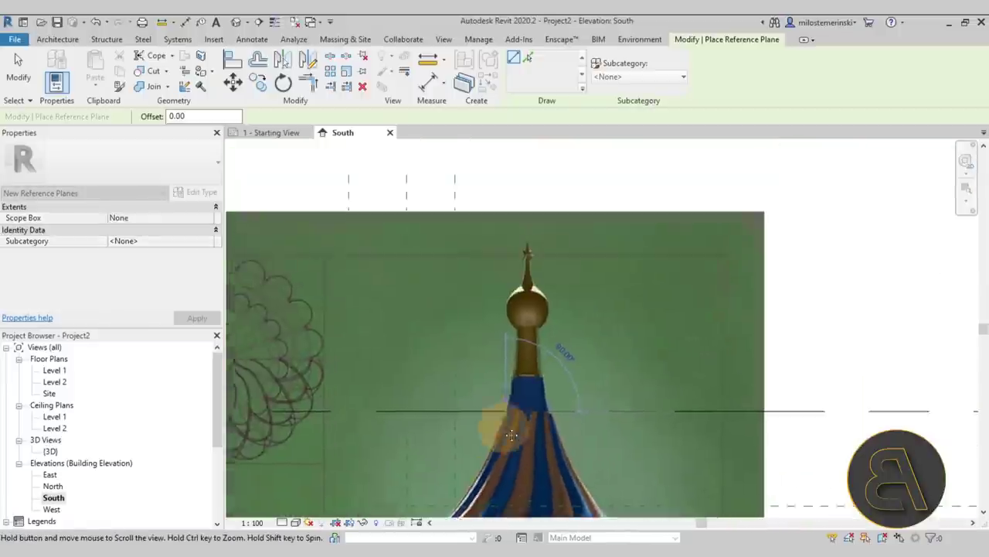
left_click(501, 256)
scroll(501, 257, "down", 2)
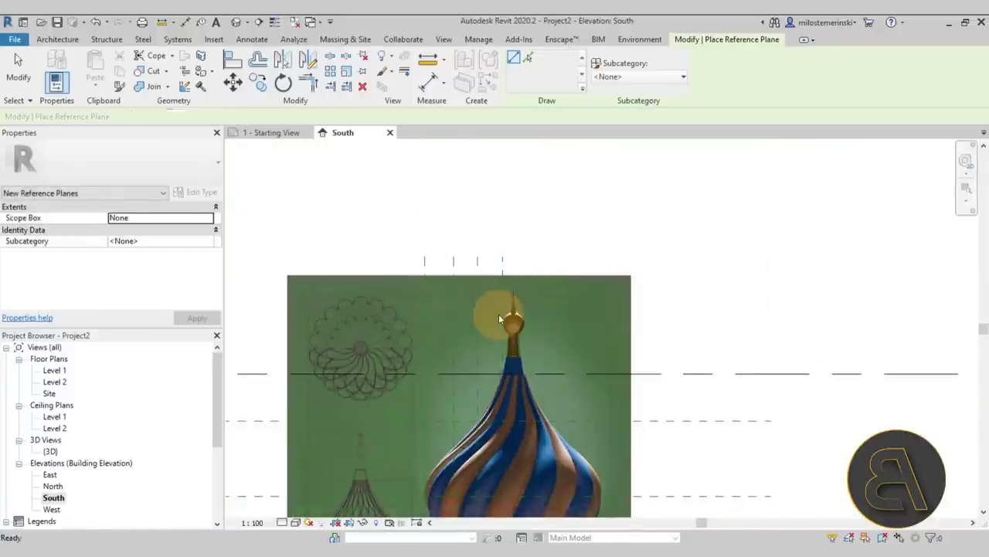
key("Escape")
Extend the lower end of the vertical reference plane at the dome's neck down past Level 1 and deselect it
middle_click_drag(506, 353, 507, 217)
left_click_drag(495, 205, 497, 384)
key("Escape")
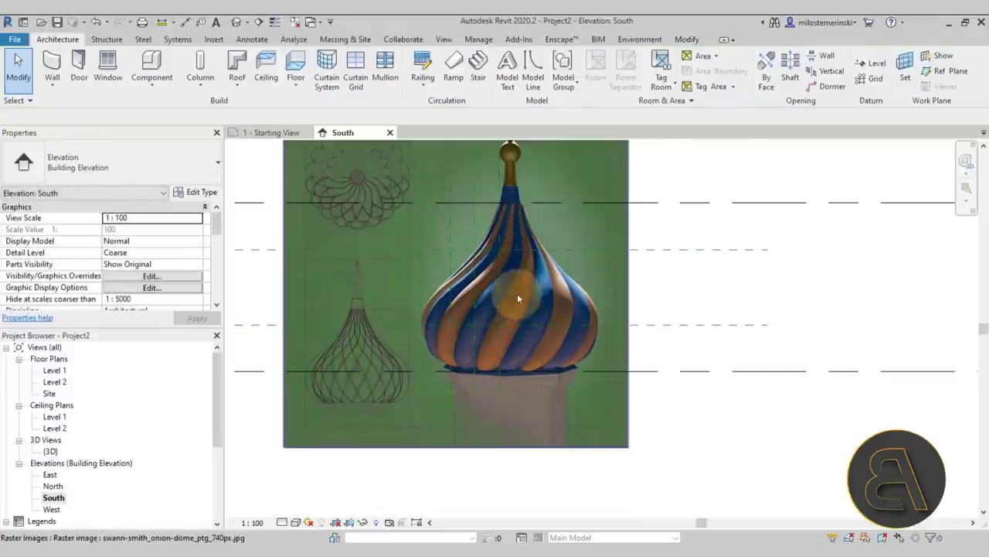
Draw a vertical reference plane from the spire's tip down through the centre of the dome's base
scroll(503, 300, "up", 3)
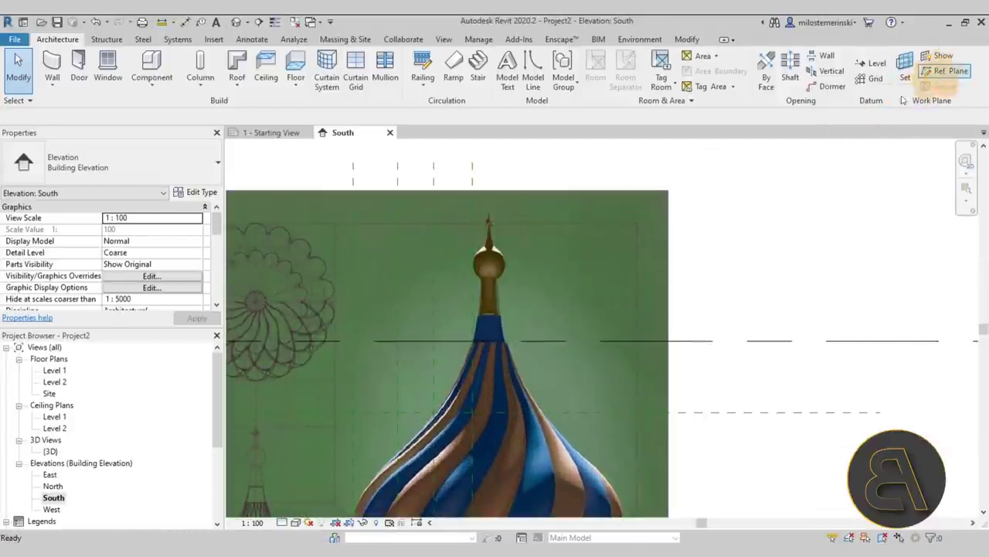
left_click(947, 76)
scroll(497, 210, "up", 5)
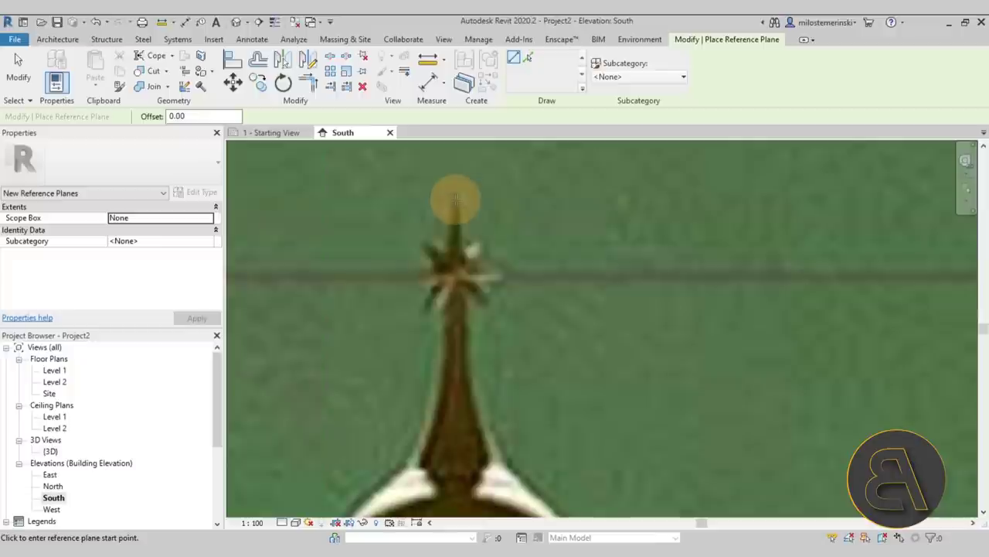
left_click(460, 205)
scroll(461, 217, "down", 5)
scroll(461, 246, "down", 4)
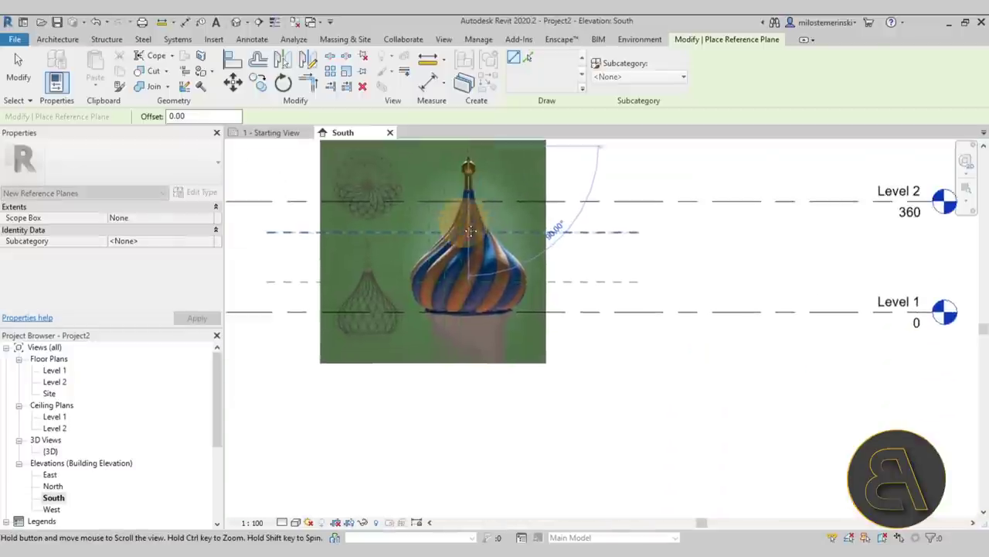
left_click(466, 310)
key("Escape")
Extend the upper end of the dome's central reference plane above the reference image and deselect it
scroll(477, 307, "up", 5)
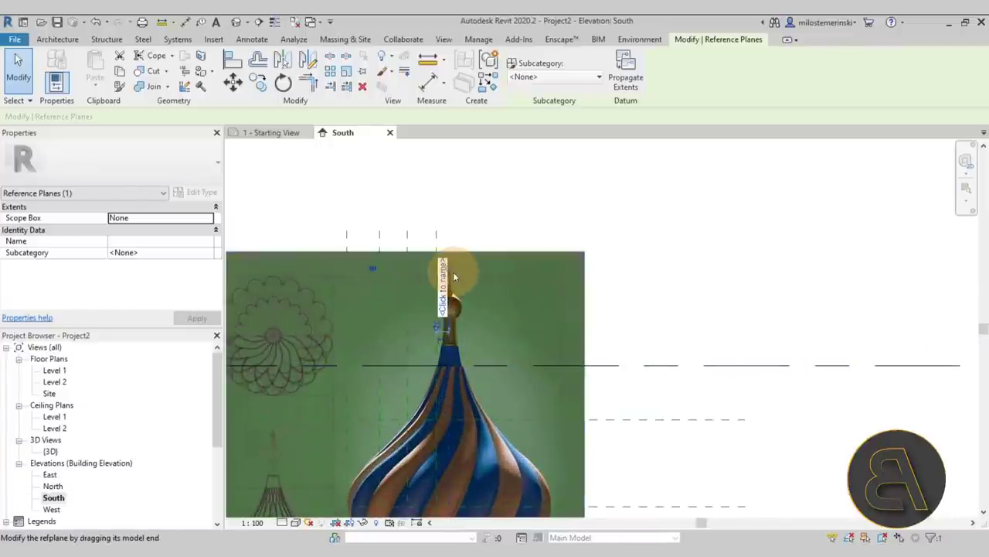
left_click(580, 210)
scroll(581, 212, "down", 3)
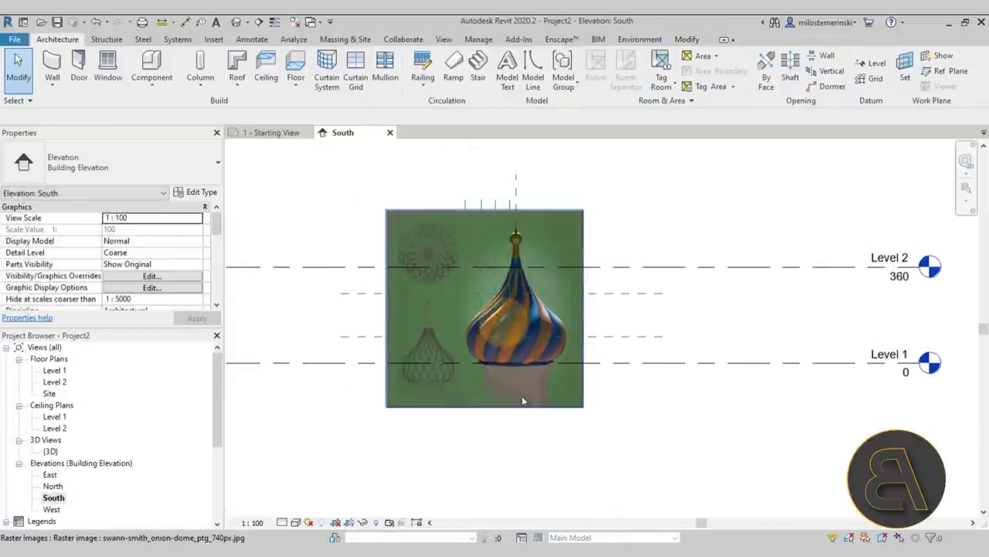
Check which vertical reference plane meets the dome's left outline at Level 1 and at planes 1 and 2
scroll(525, 403, "up", 1)
scroll(472, 345, "up", 3)
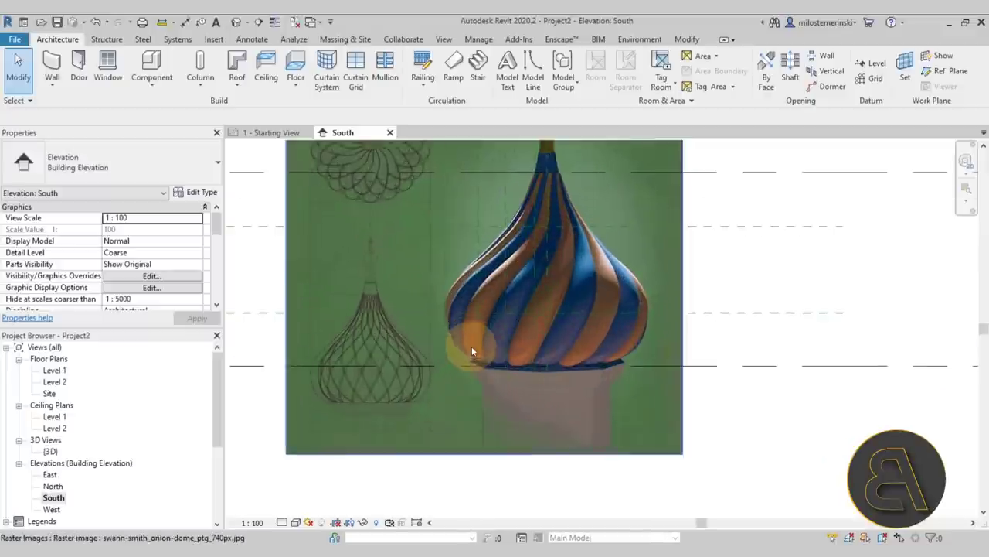
scroll(487, 387, "up", 3)
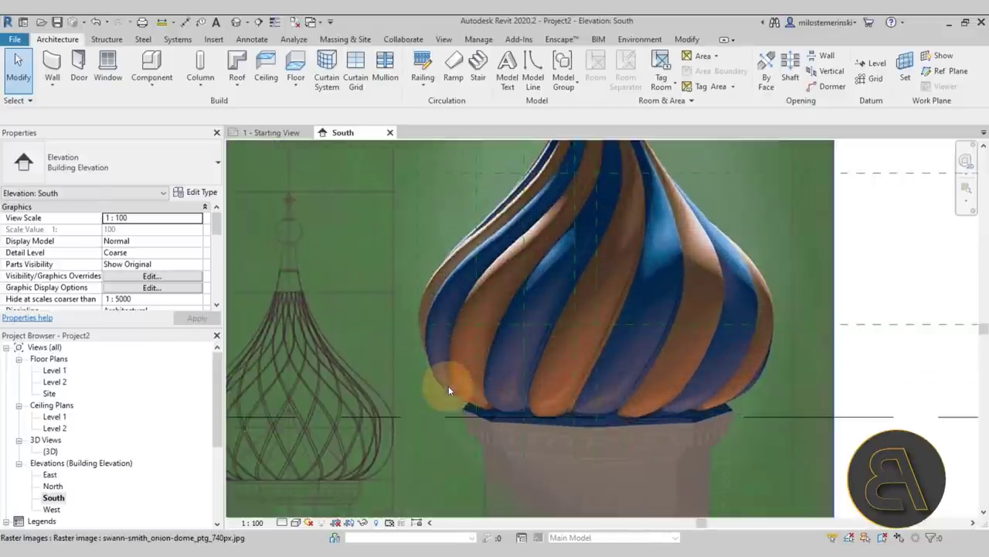
left_click_drag(421, 408, 478, 415)
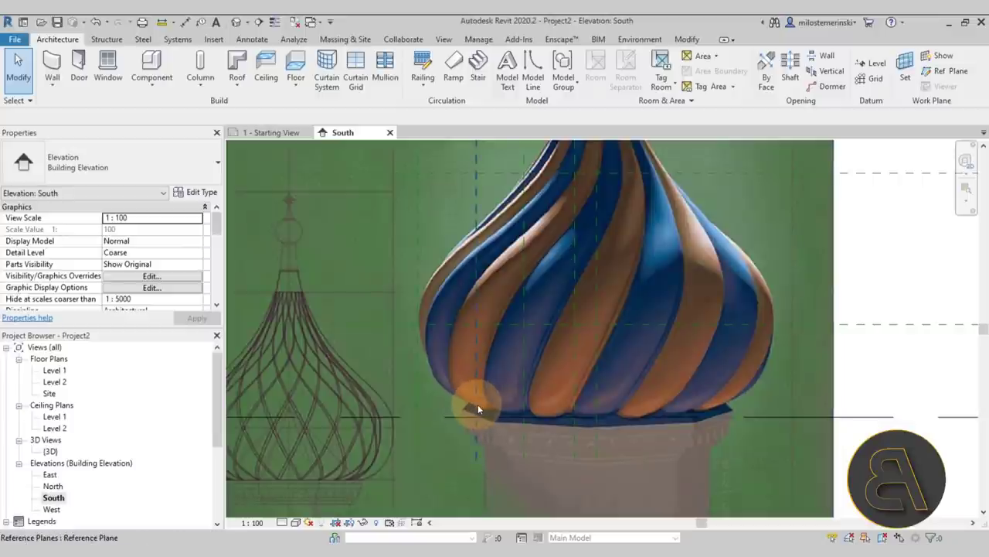
key("ctrl+z")
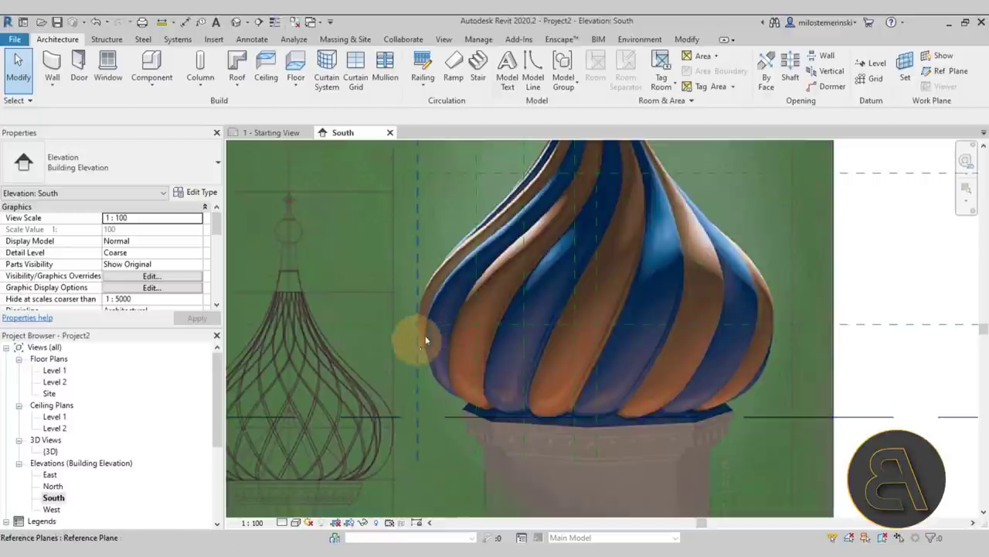
mouse_move(494, 275)
middle_mouse_down()
mouse_move(485, 315)
mouse_move(483, 261)
middle_mouse_up()
scroll(486, 314, "down", 2)
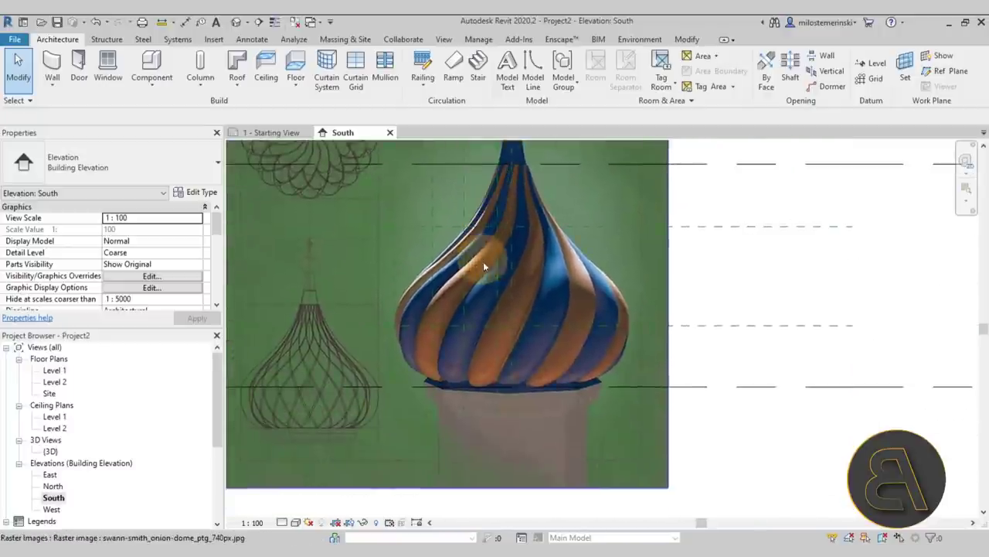
left_click(786, 333)
left_click(762, 271)
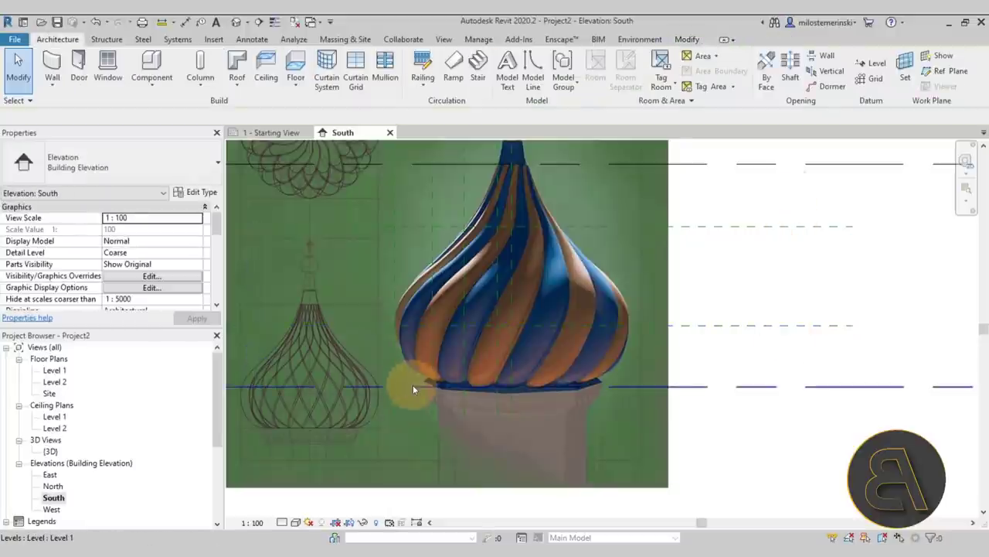
Name the vertical reference planes at the left edge of the dome's base and at its widest left edge
left_click(430, 380)
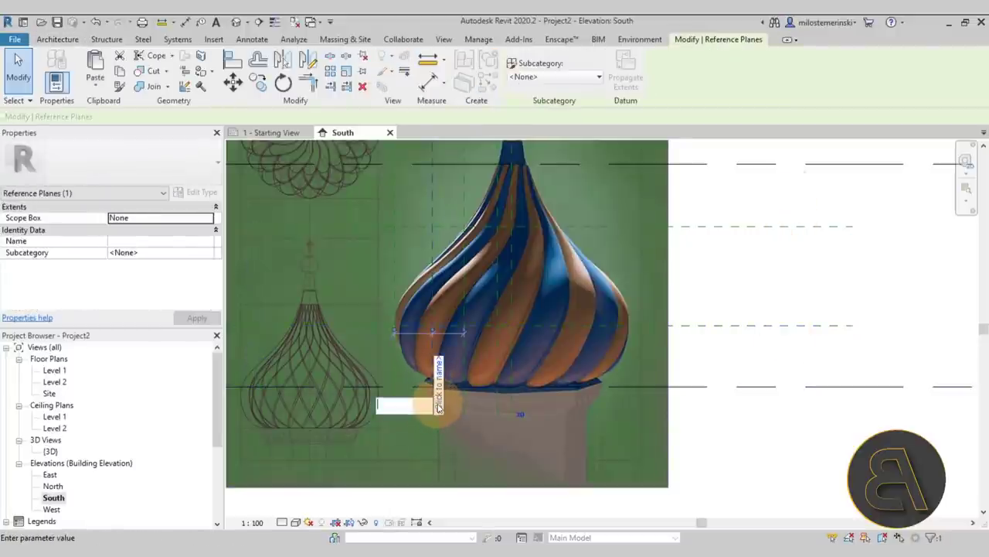
left_click_drag(437, 402, 400, 387)
left_click(401, 391)
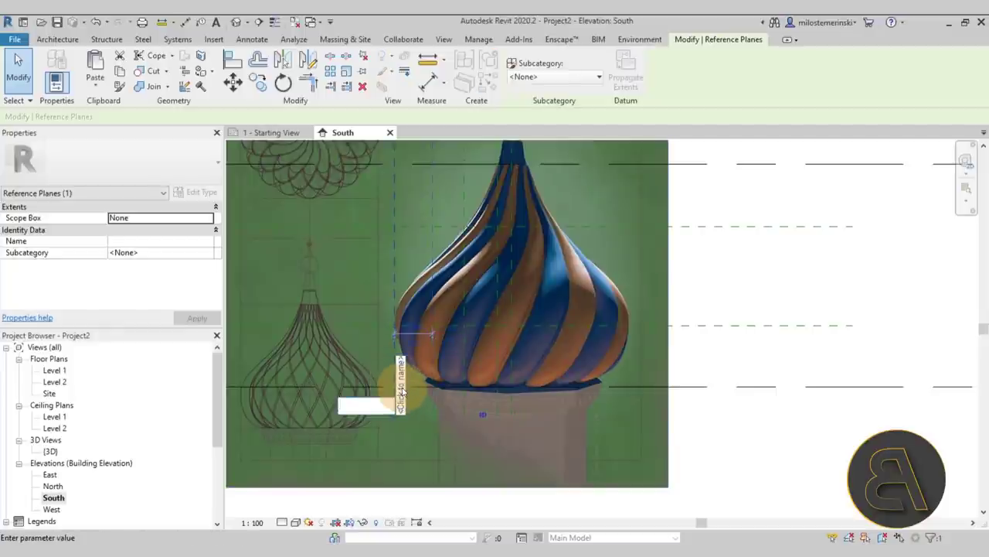
Name the vertical reference plane where plane 2 crosses the dome's left outline c
left_click_drag(421, 280, 474, 353)
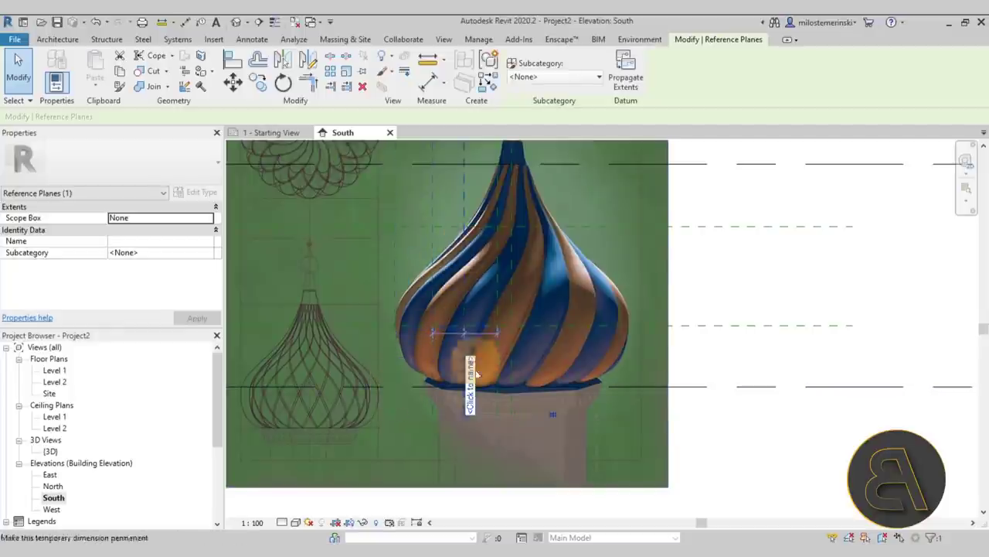
left_click(473, 398)
type("c")
key("Return")
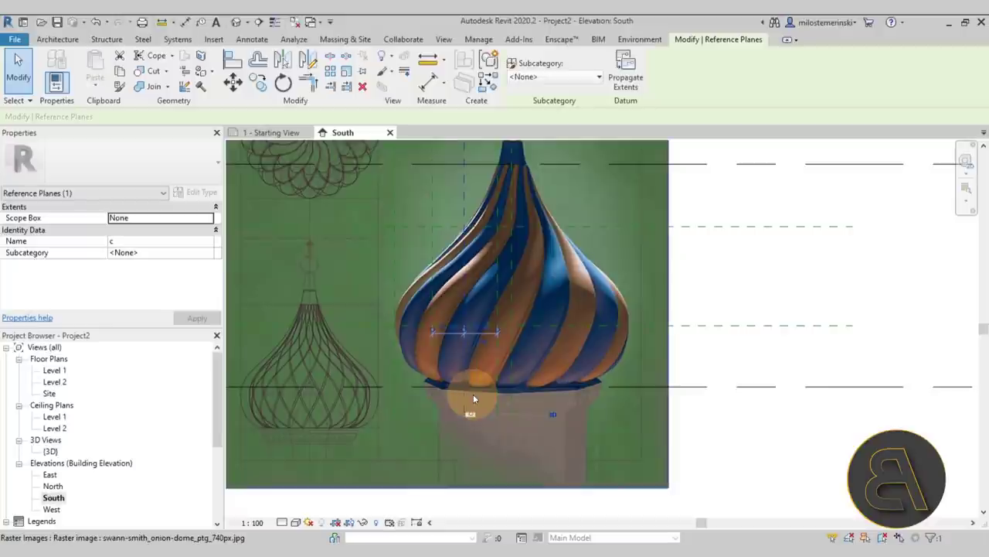
Name the vertical reference plane at the dome's left outline on Level 2 d, and deselect it
middle_click_drag(483, 174, 485, 366)
left_click(495, 219)
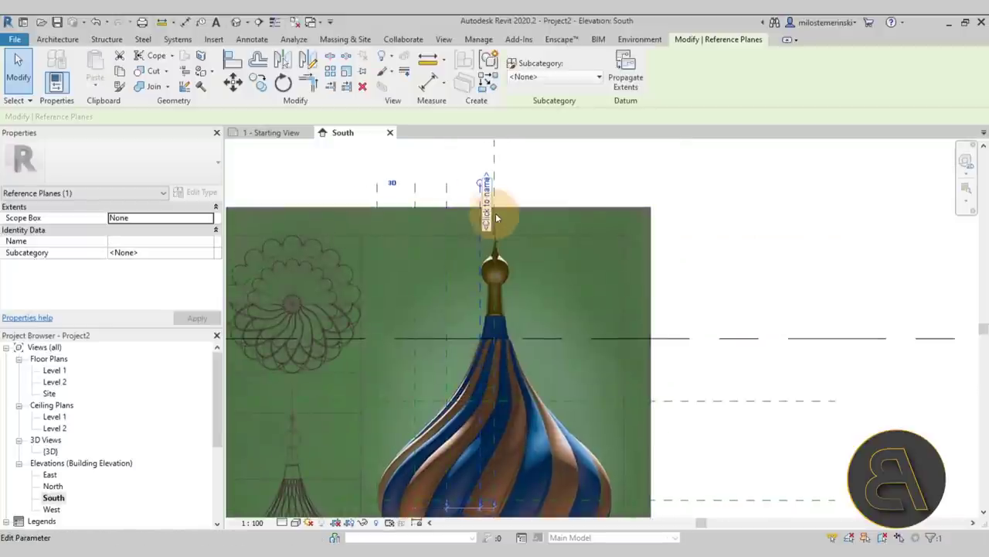
type("d")
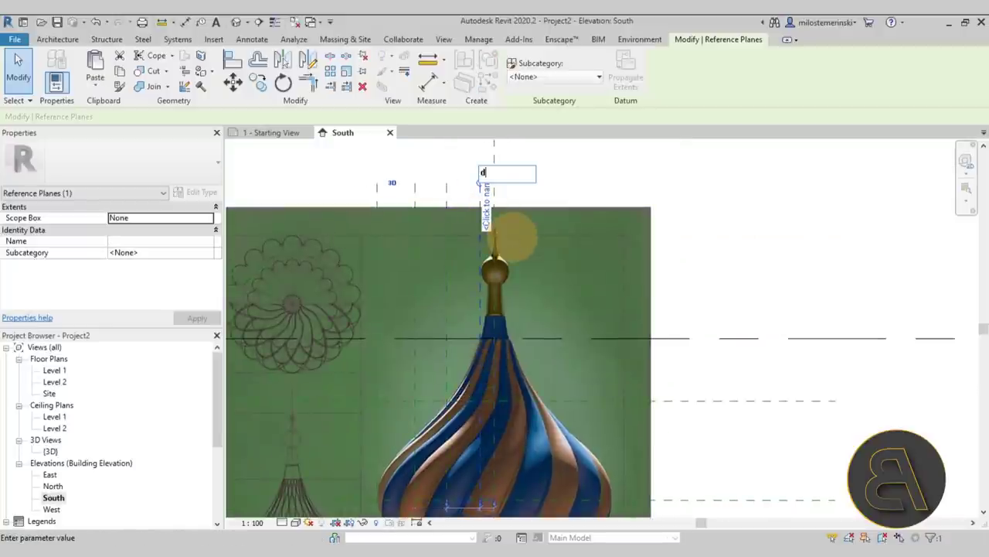
key("Return")
left_click(697, 267)
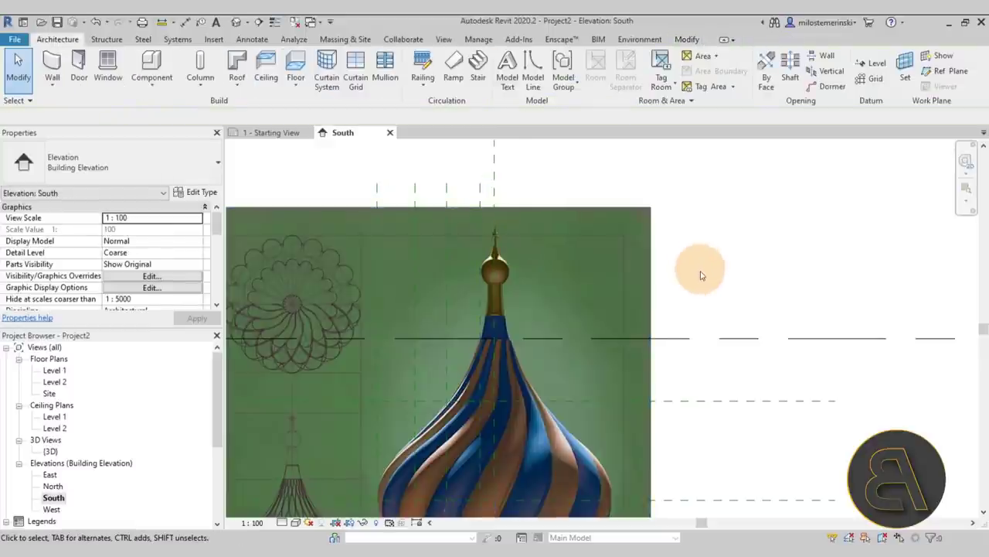
In the Level 1 floor plan, draw a horizontal reference plane from the west elevation marker to the east one
scroll(699, 271, "down", 3)
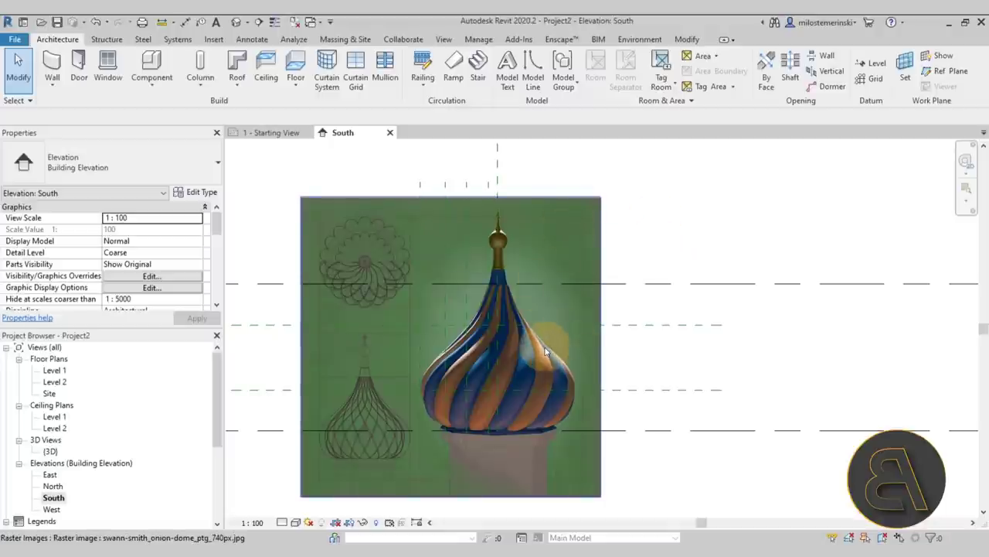
double_click(55, 370)
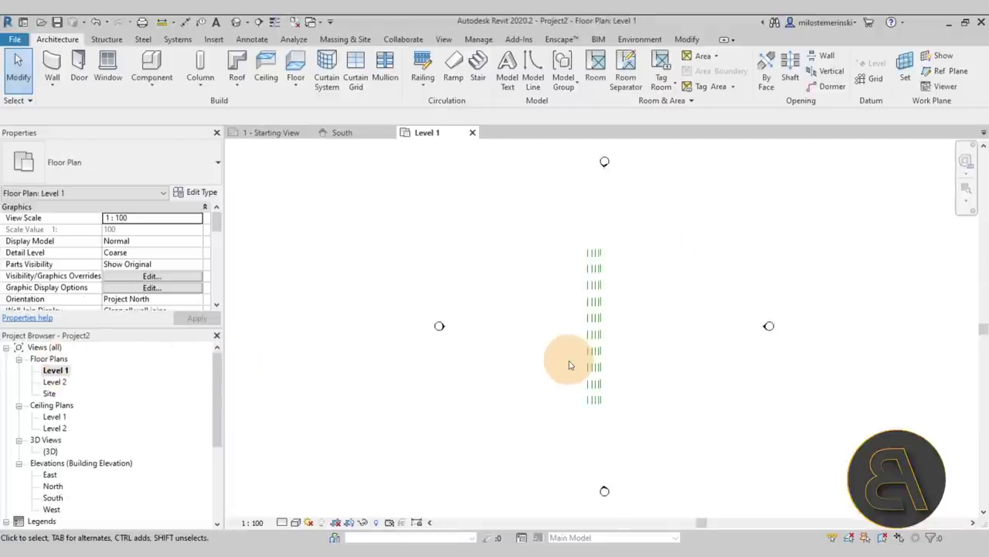
scroll(623, 334, "up", 2)
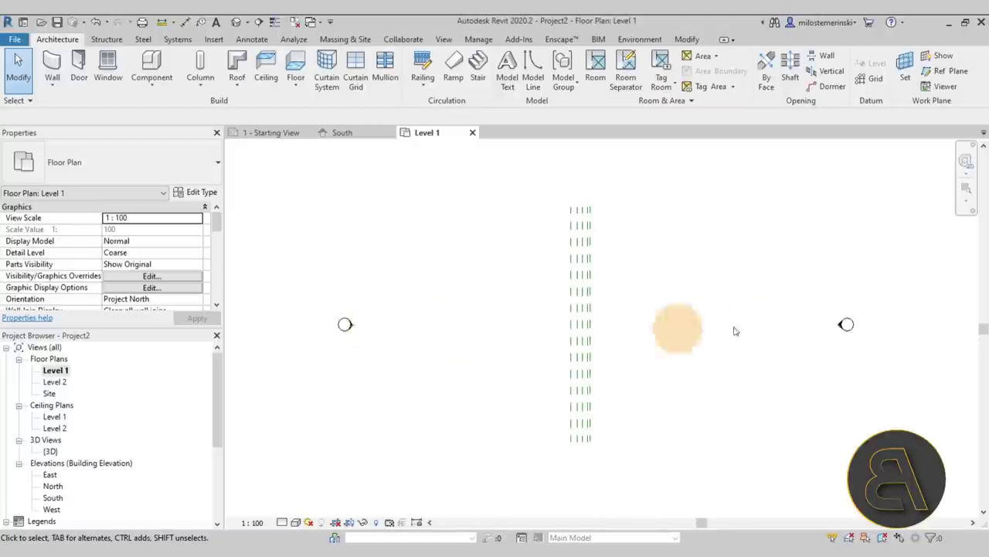
left_click(946, 71)
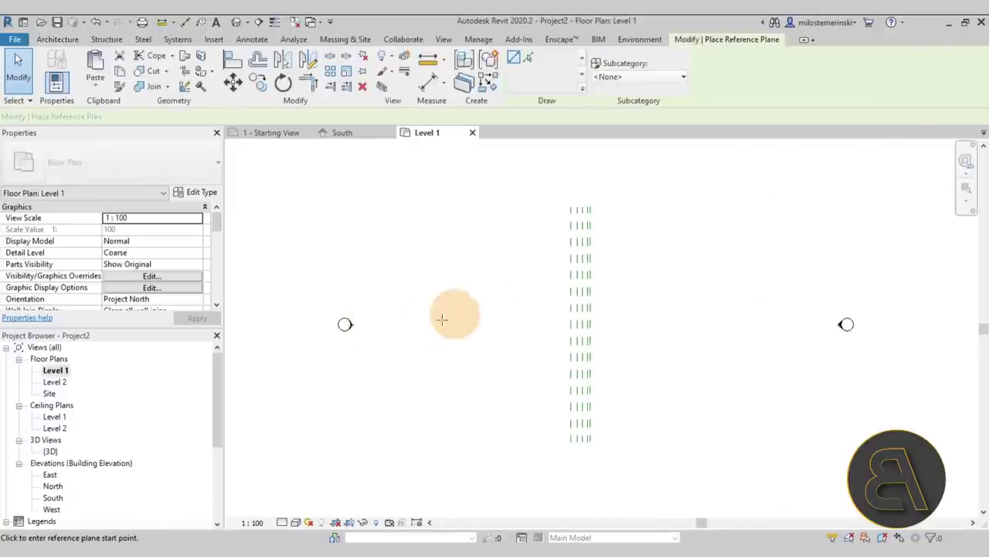
left_click(348, 324)
left_click(847, 324)
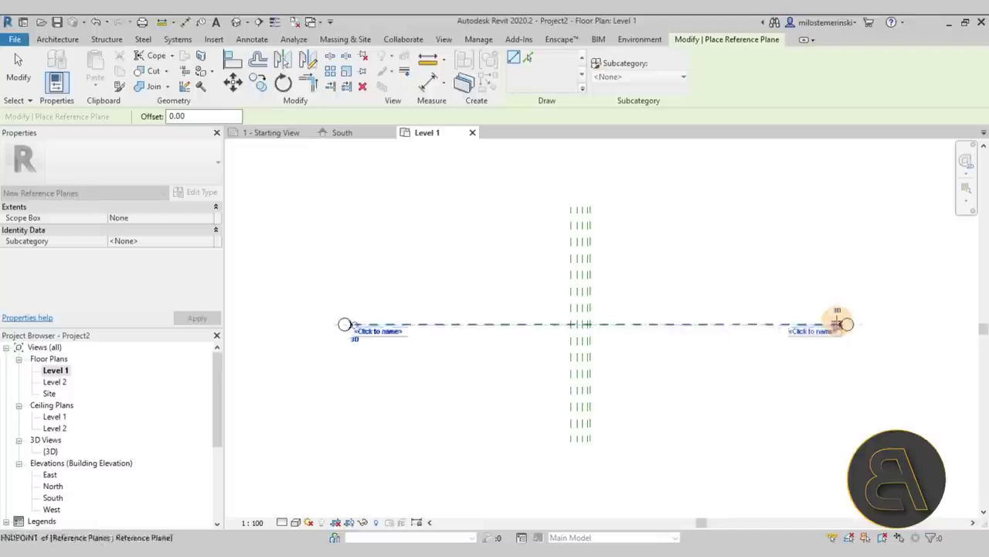
Name the horizontal reference plane between the elevation markers Center and end the reference plane command
left_click(371, 331)
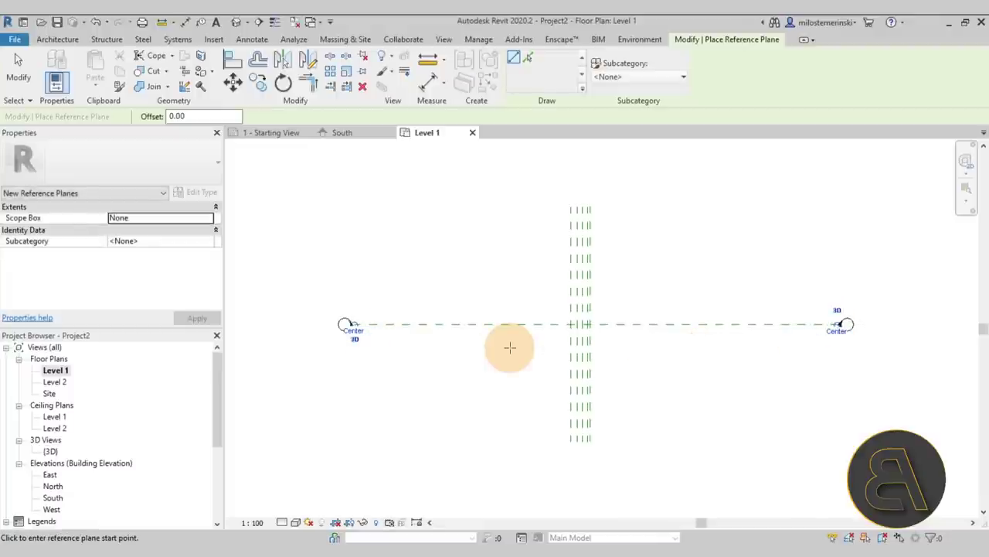
left_click(510, 347)
key("Escape")
key("Escape")
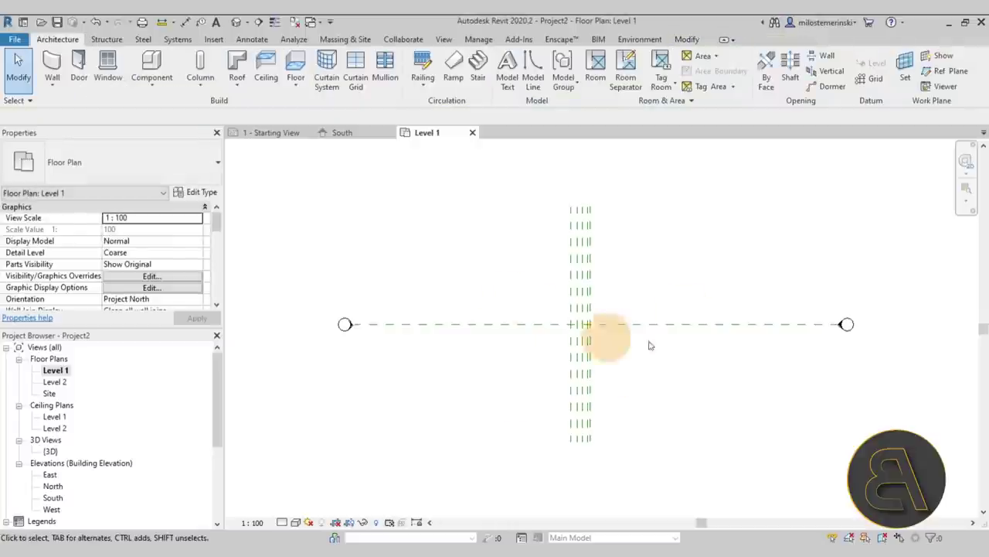
Turn on Show Mass Form and Floors and start a named in-place mass for the dome
middle_click_drag(619, 344, 536, 335)
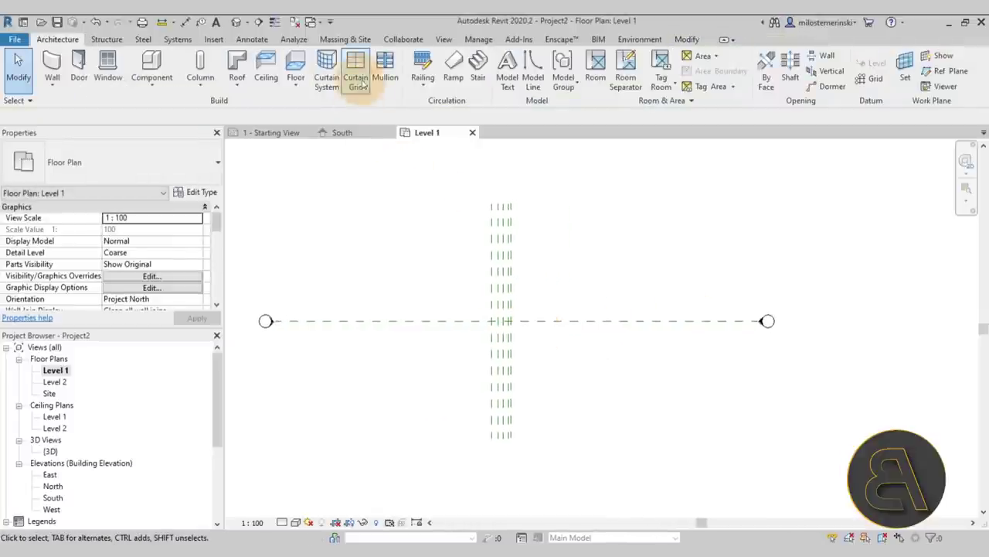
left_click(340, 40)
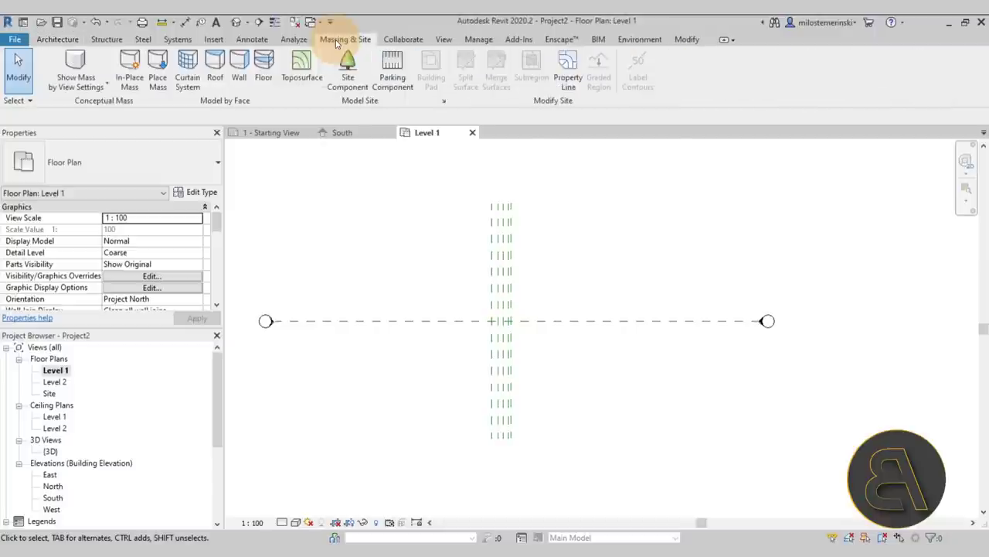
left_click(56, 70)
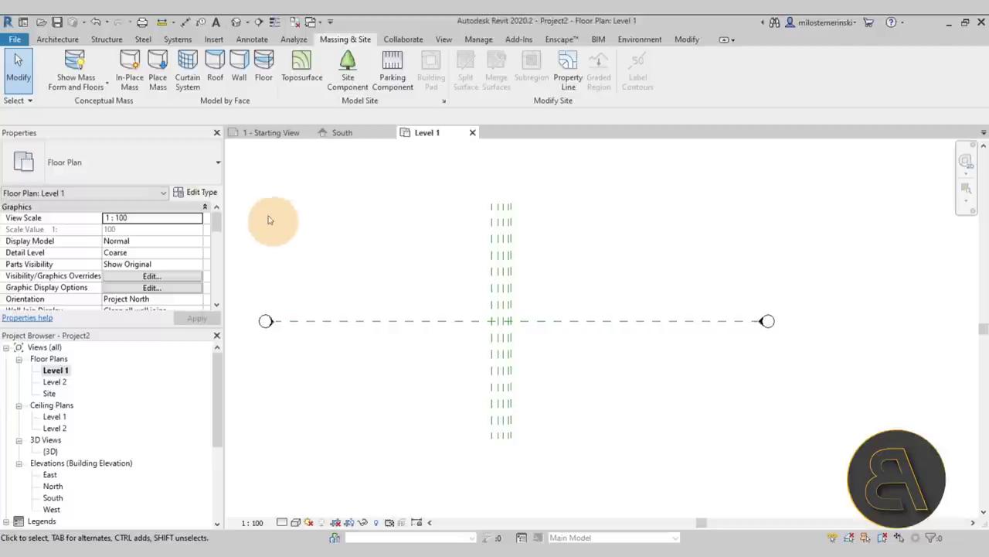
left_click(130, 82)
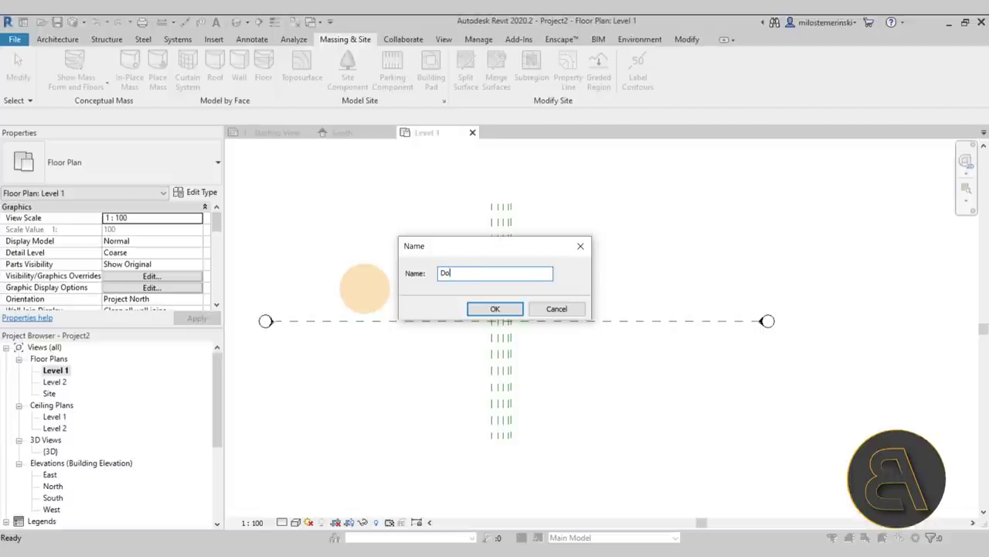
key("Return")
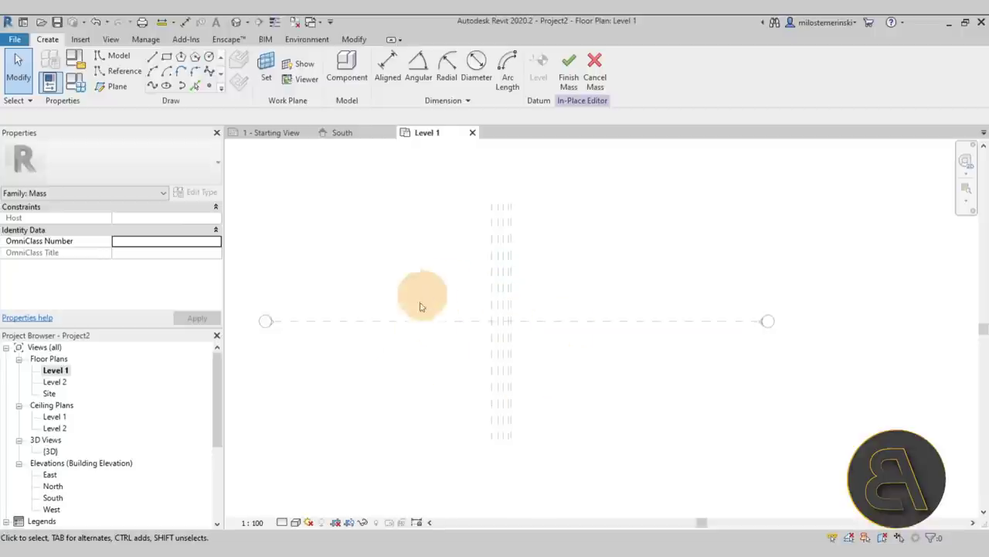
In the Site plan, draw a model-line circle of radius about 128 centered where the Center plane crosses the dome's vertical axis plane
double_click(49, 394)
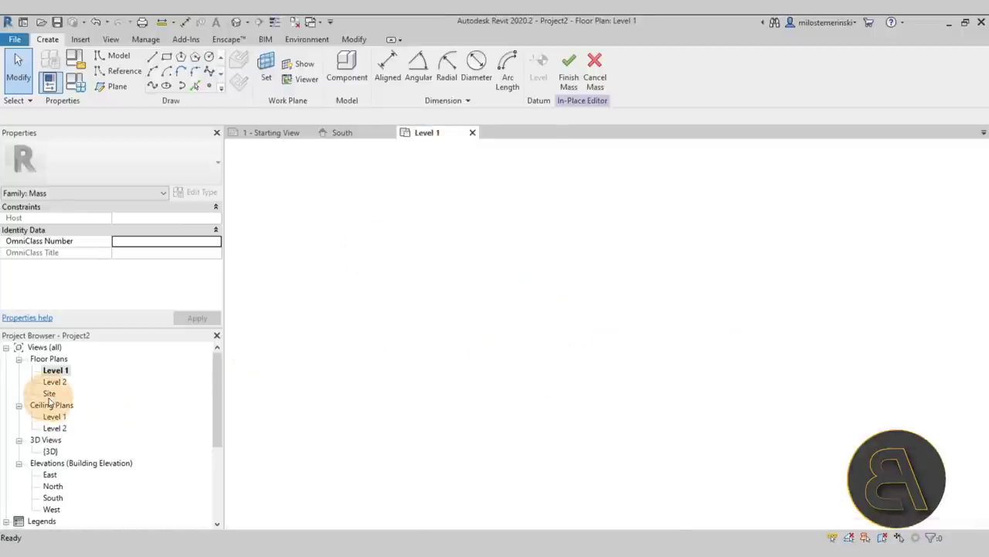
scroll(487, 337, "up", 1)
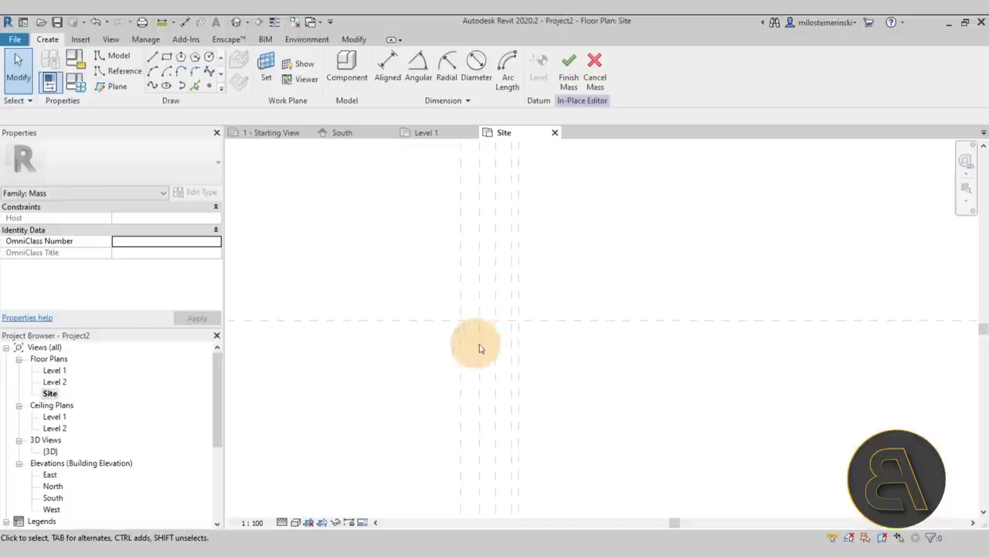
scroll(533, 318, "up", 2)
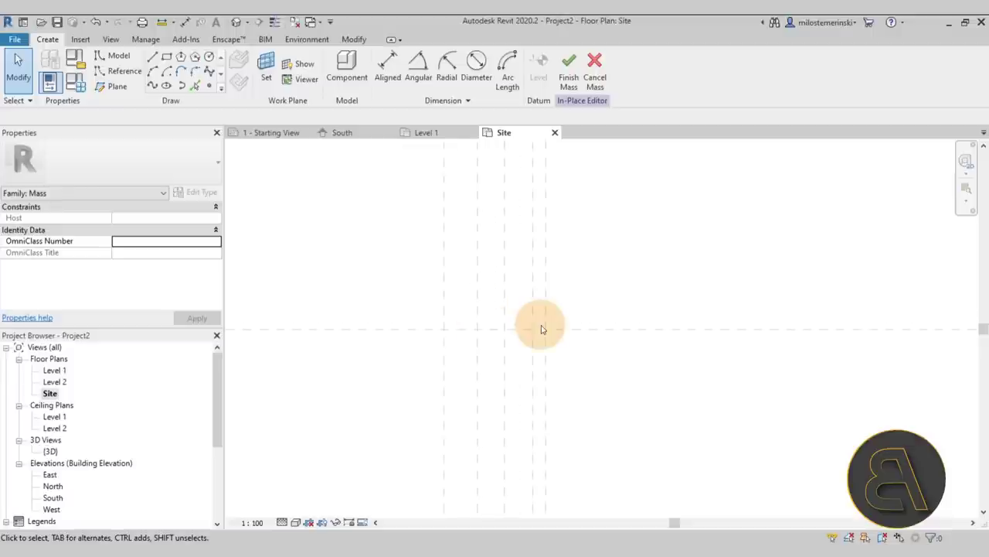
left_click(209, 58)
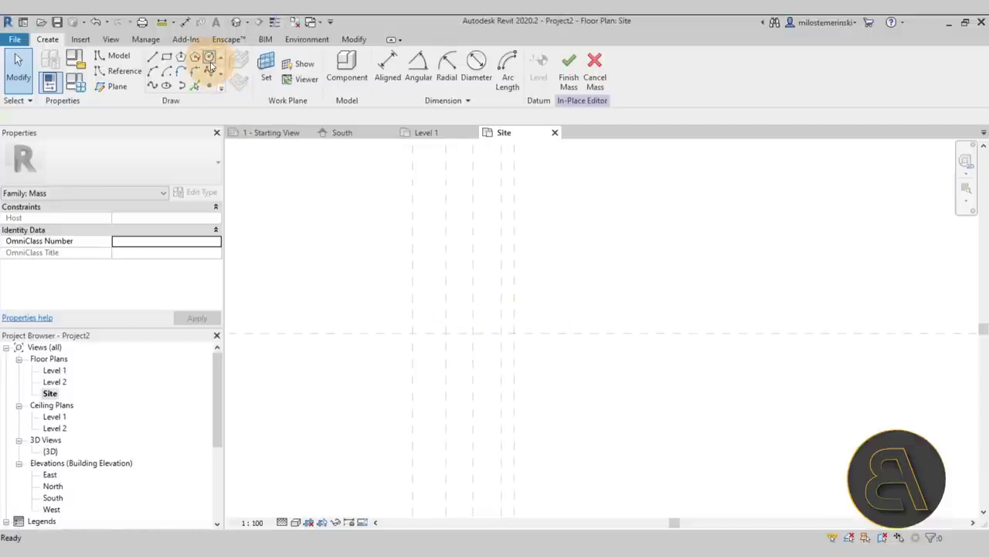
left_click(514, 334)
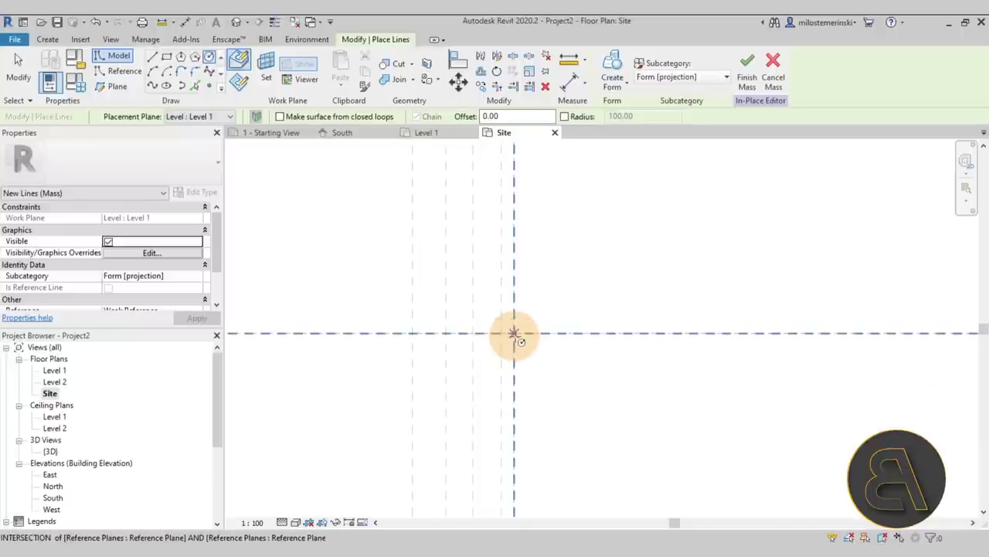
left_click(514, 334)
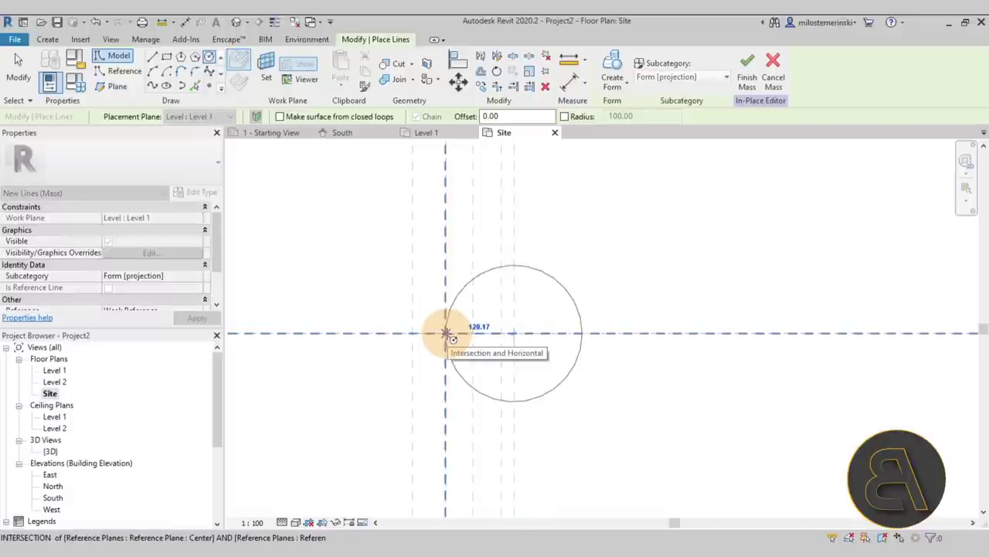
left_click(446, 334)
scroll(537, 227, "down", 3)
key("Escape")
key("Escape")
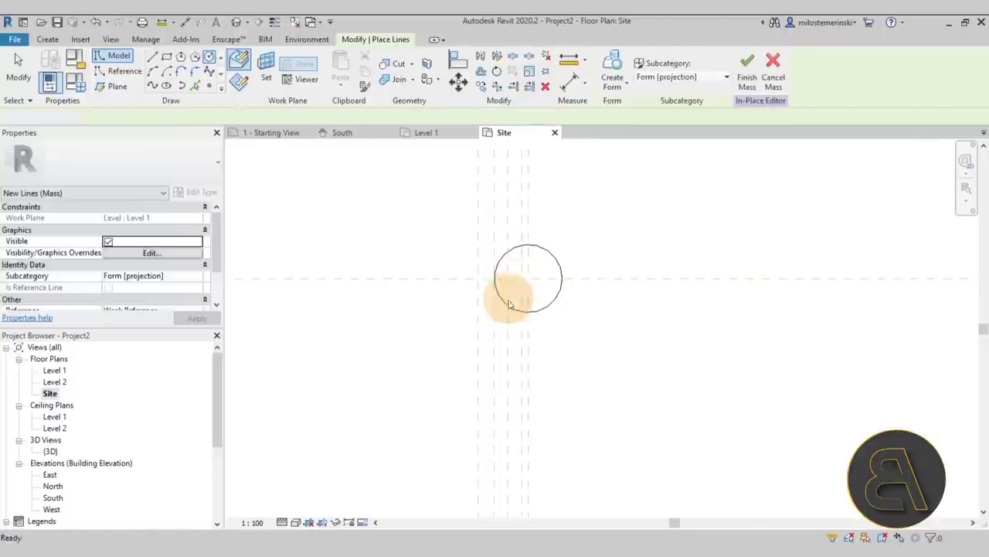
Draw a horizontal model line along the Center plane from the circle's center to its western quadrant point
scroll(493, 315, "down", 2)
scroll(508, 238, "up", 2)
scroll(514, 277, "up", 3)
middle_click_drag(537, 317, 507, 231)
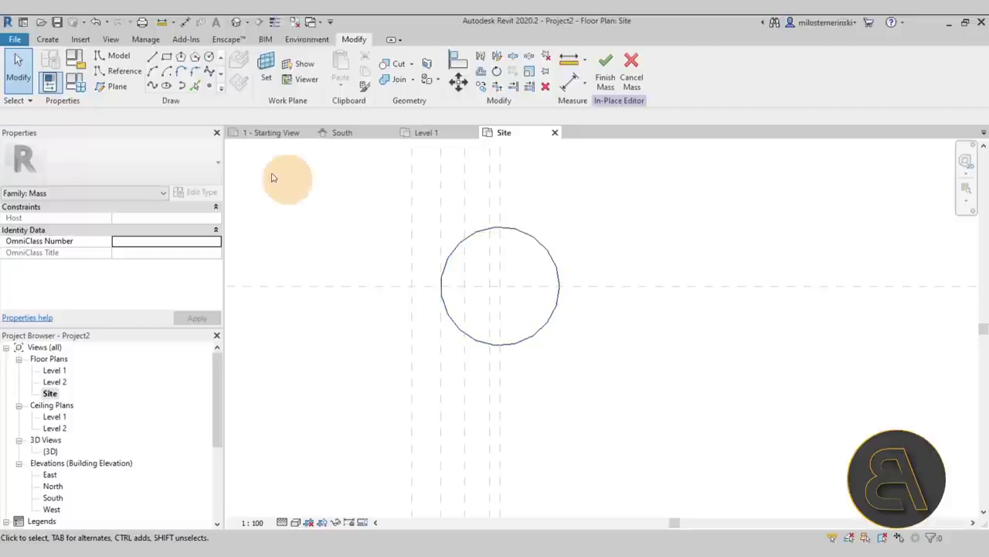
left_click(152, 57)
scroll(442, 263, "up", 2)
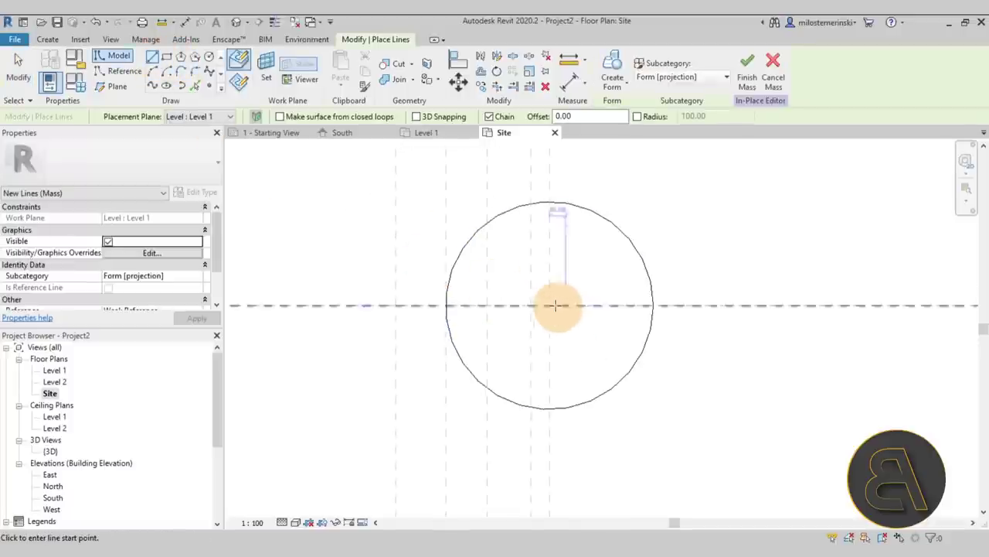
left_click(549, 305)
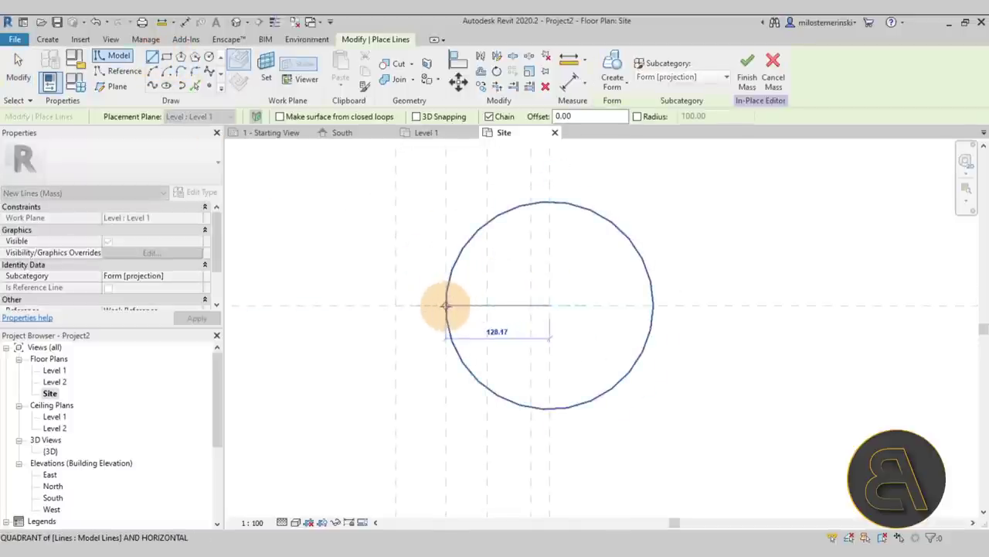
key("Escape")
key("Escape")
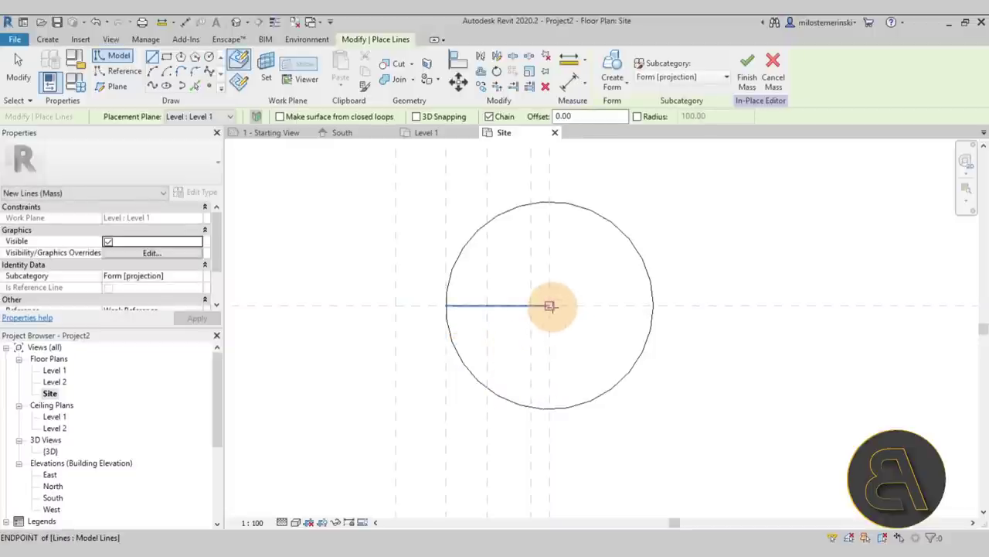
Draw a second model line about 120 long from the circle's center, angled slightly below the horizontal radius line
left_click(549, 305)
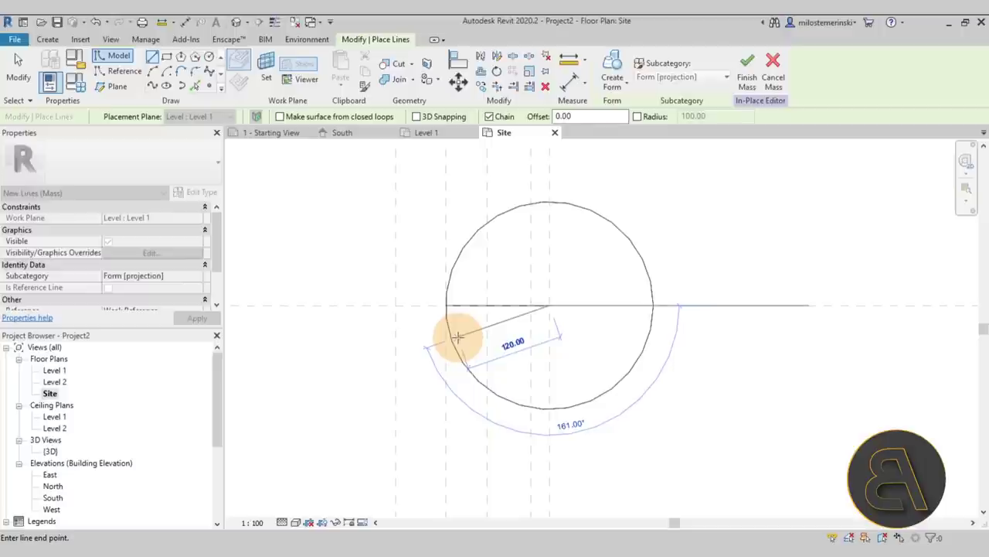
left_click(459, 338)
key("Escape")
key("Escape")
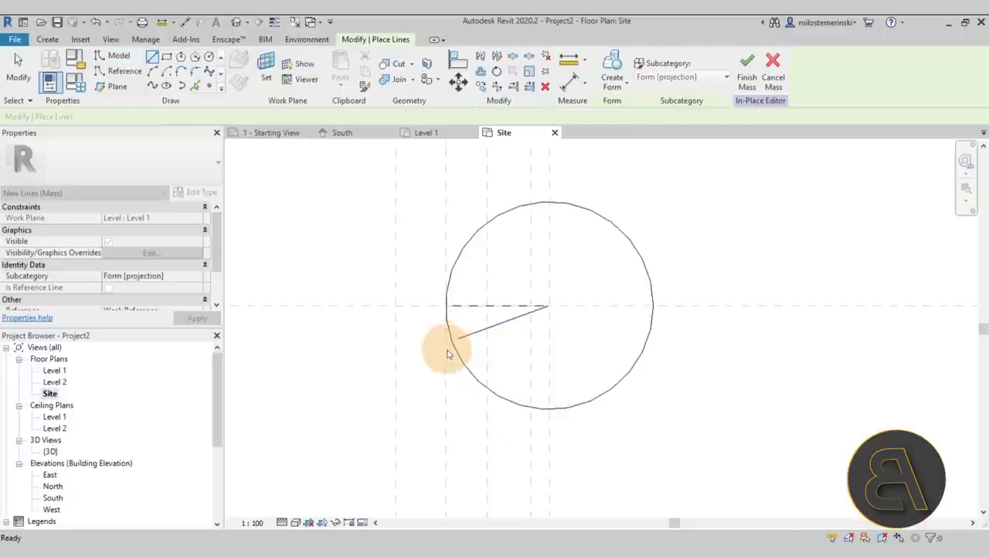
Set the angle between the slanted line and the horizontal radius to 20° and extend the slanted line's free end to the circle
scroll(468, 333, "up", 3)
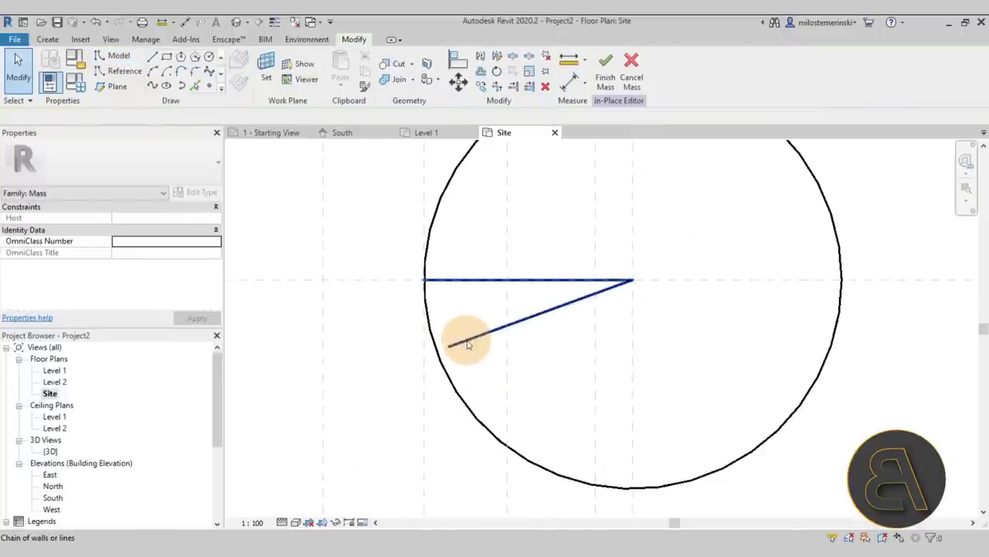
scroll(462, 340, "up", 1)
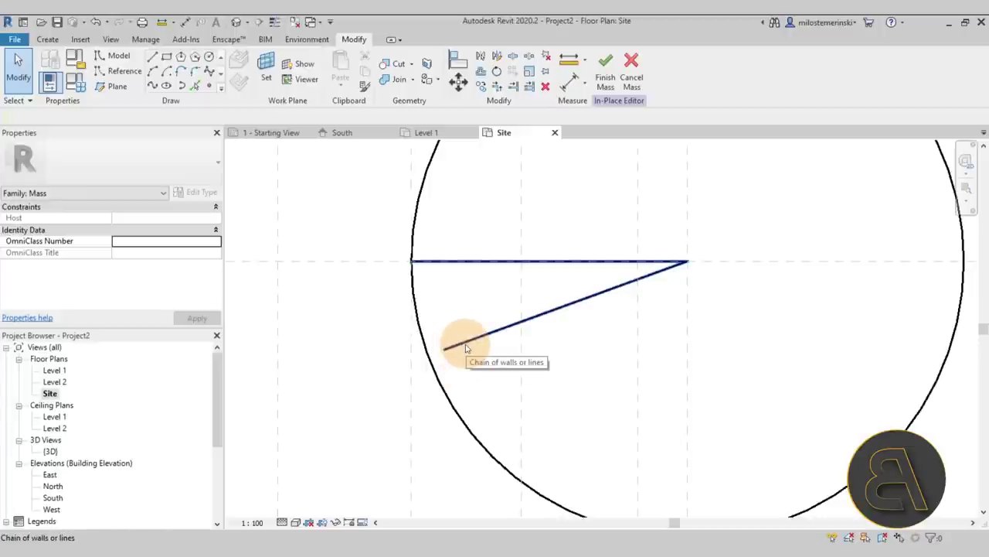
left_click(464, 342)
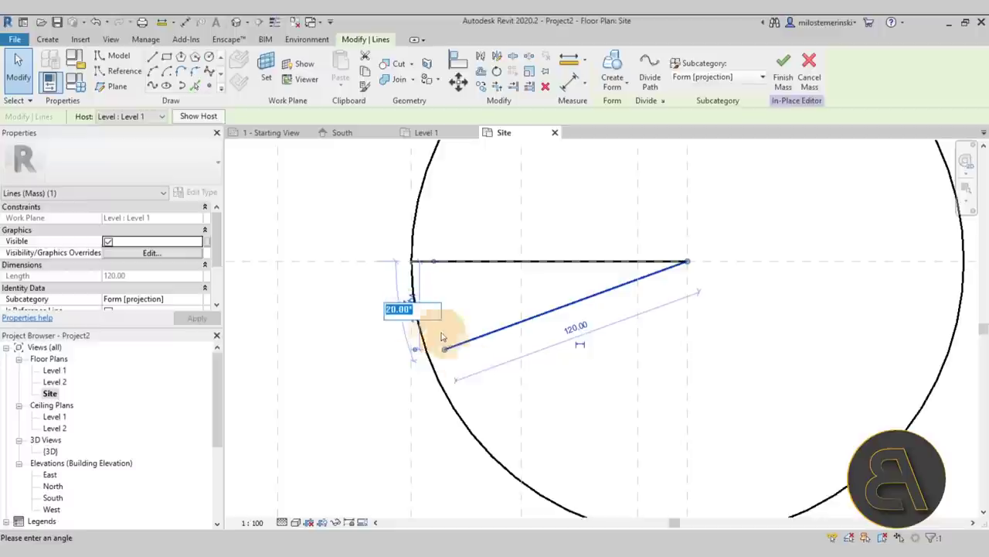
key("Return")
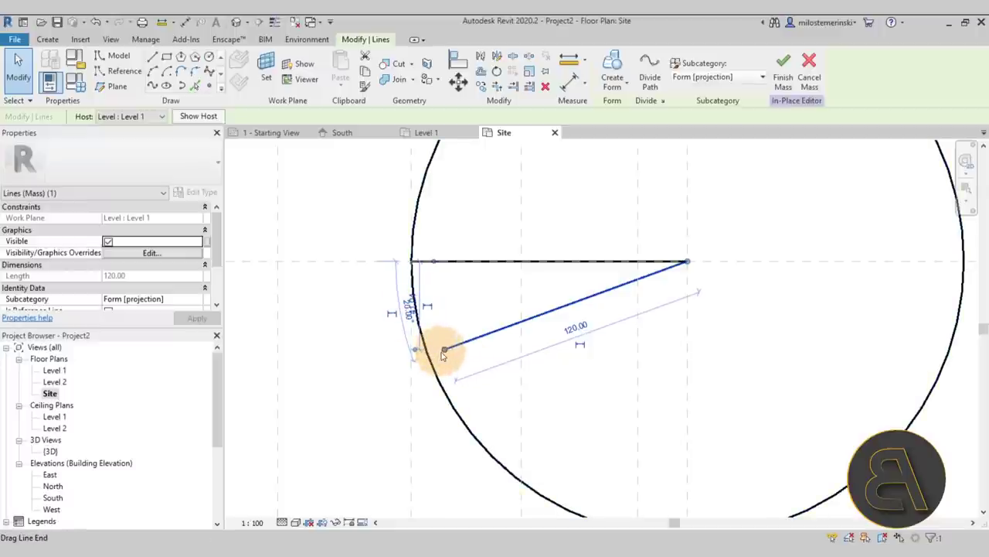
left_click_drag(443, 354, 429, 353)
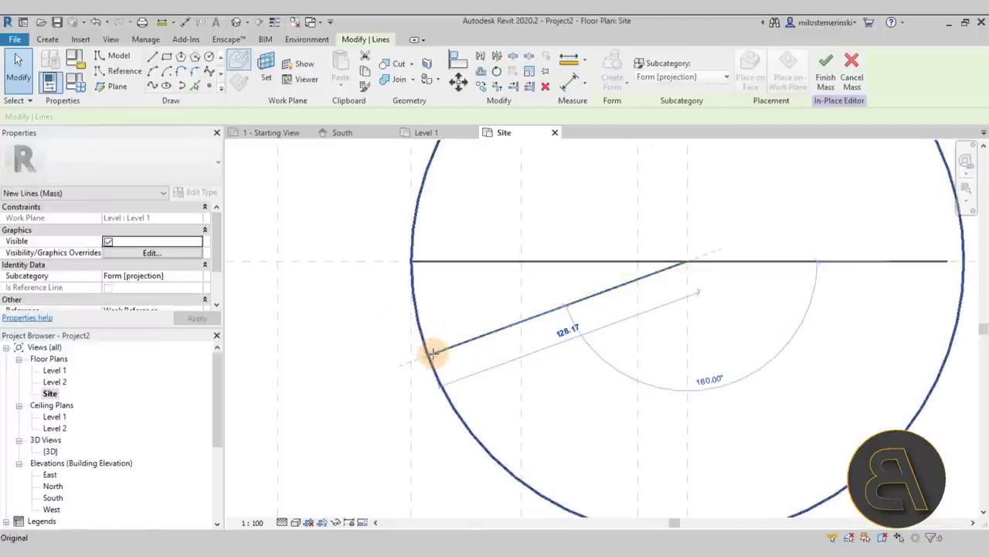
left_click(430, 422)
scroll(536, 325, "down", 3)
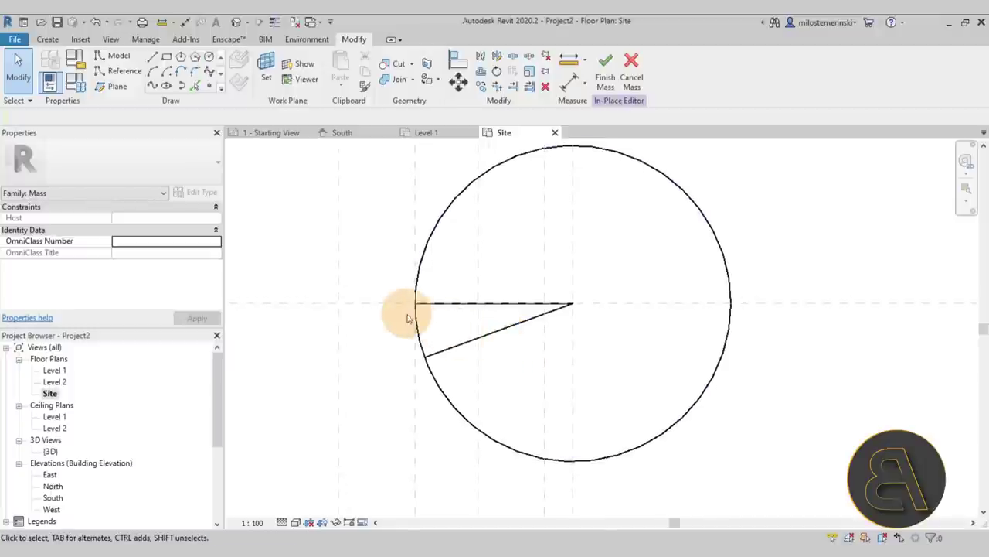
Draw a start-end-radius arc bulging outside the circle between the outer ends of the two radius lines
scroll(408, 317, "up", 1)
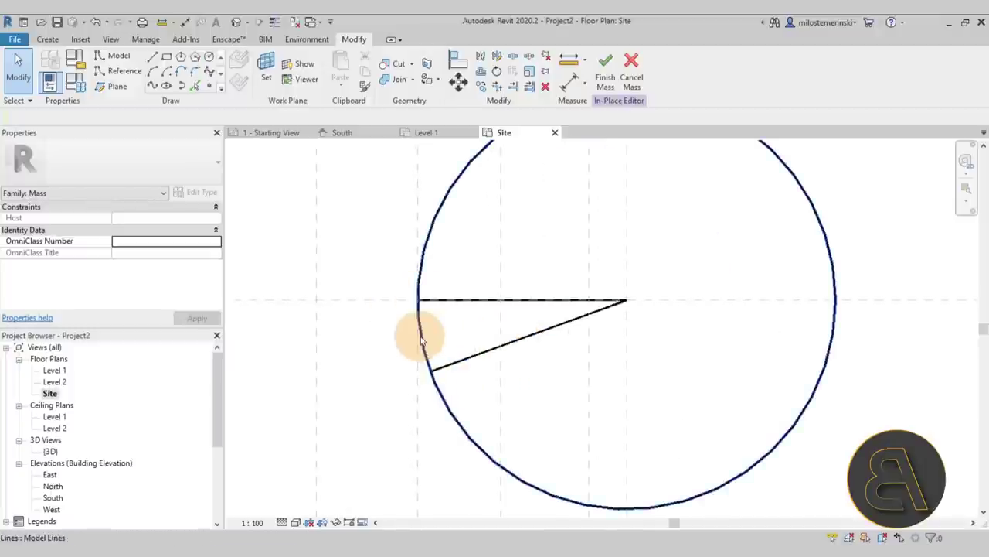
left_click(153, 74)
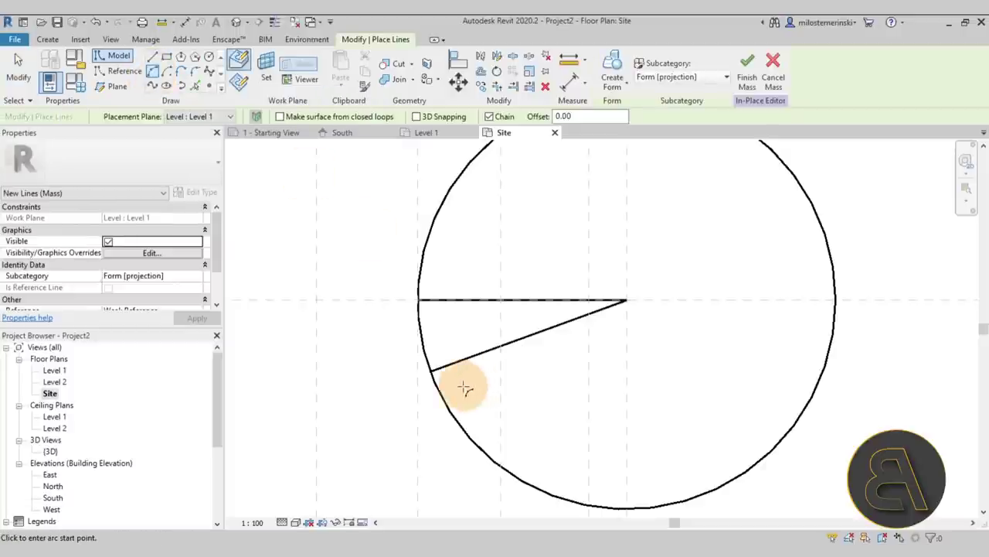
left_click(431, 370)
left_click(404, 296)
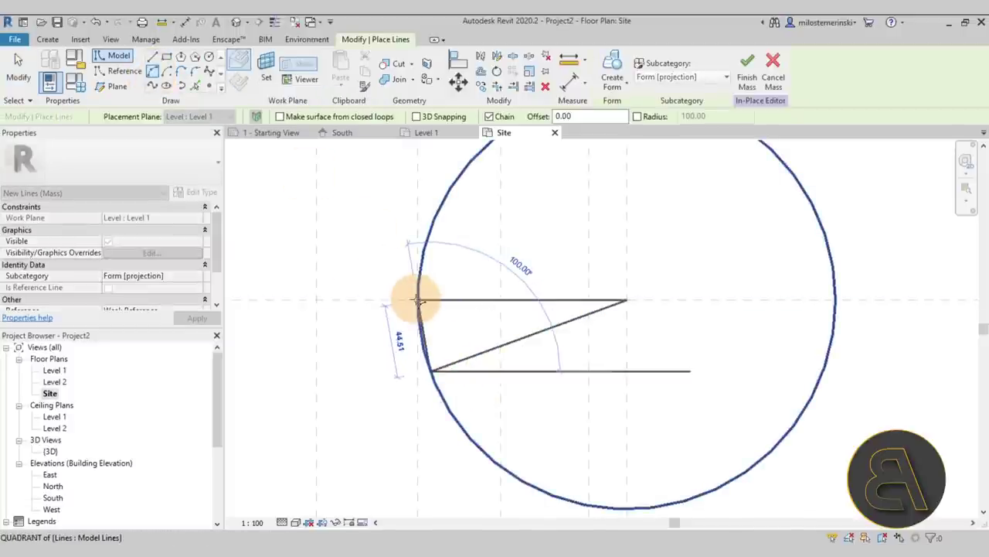
left_click(404, 337)
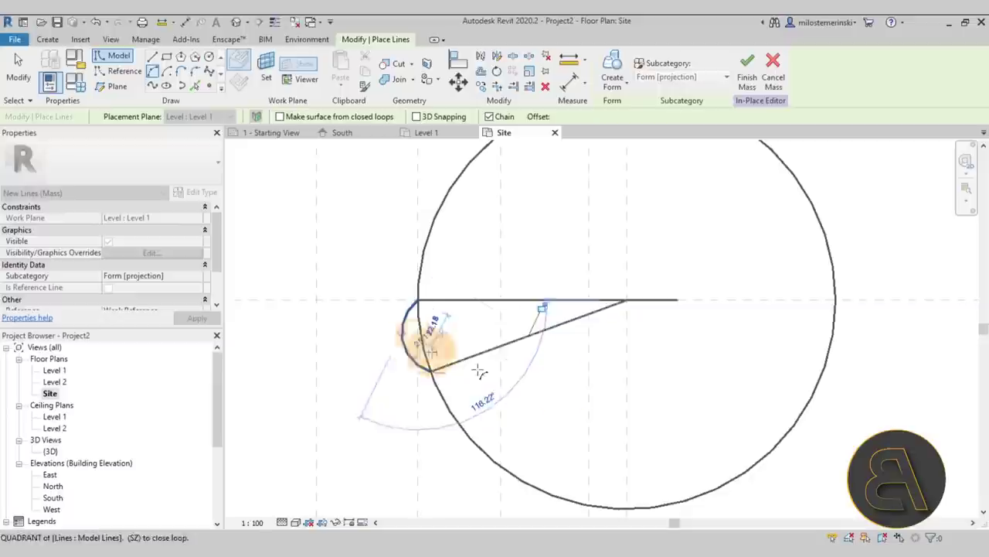
key("Escape")
key("Escape")
Copy the circle, both radius lines and the arc about 400 to the east, using the circle's center as base point
scroll(584, 340, "down", 3)
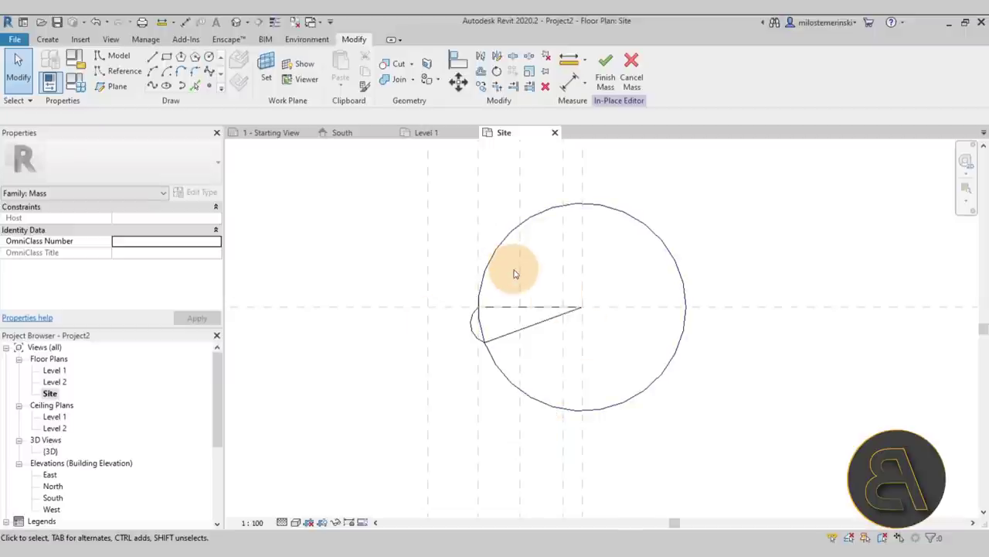
scroll(487, 278, "down", 2)
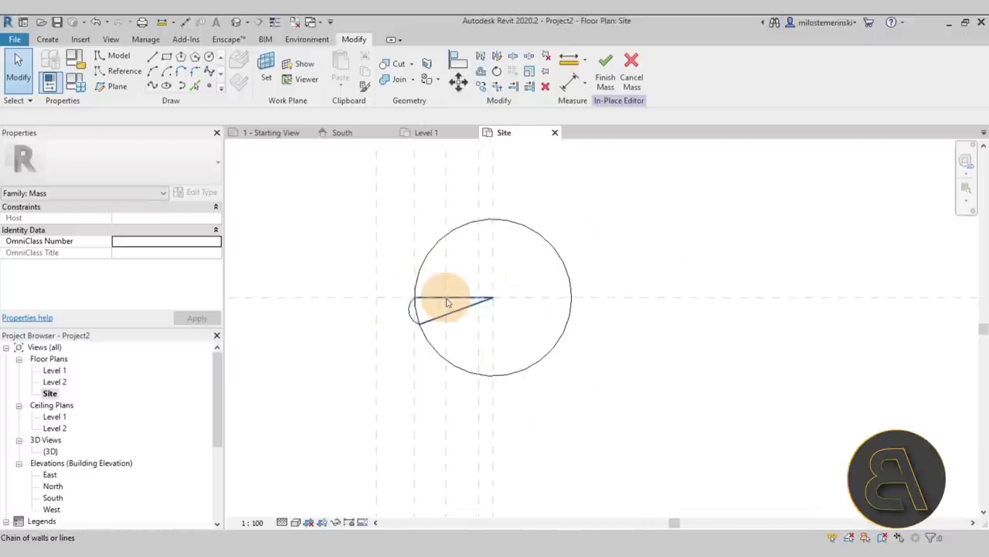
mouse_move(340, 186)
left_mouse_down()
mouse_move(381, 231)
mouse_move(623, 402)
left_mouse_up()
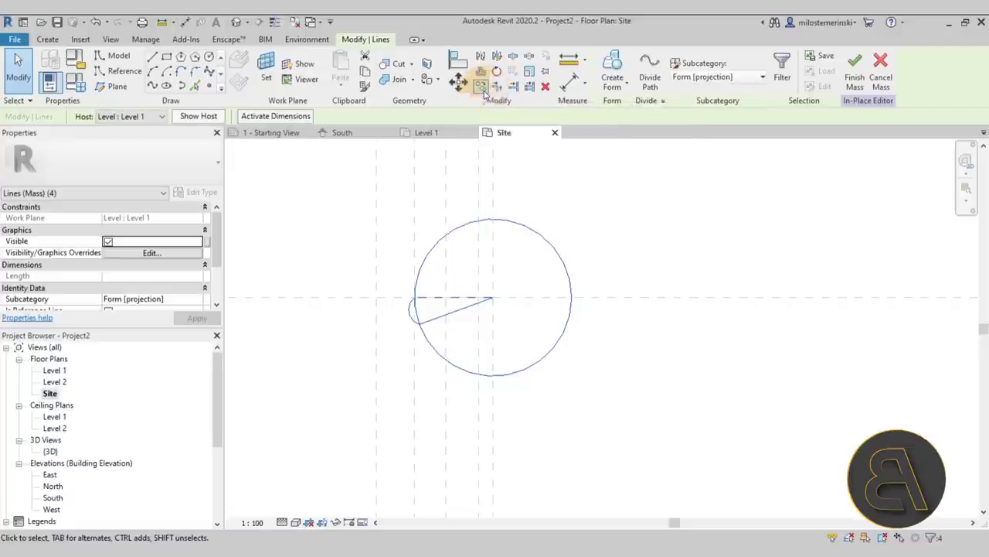
left_click(481, 86)
left_click(494, 298)
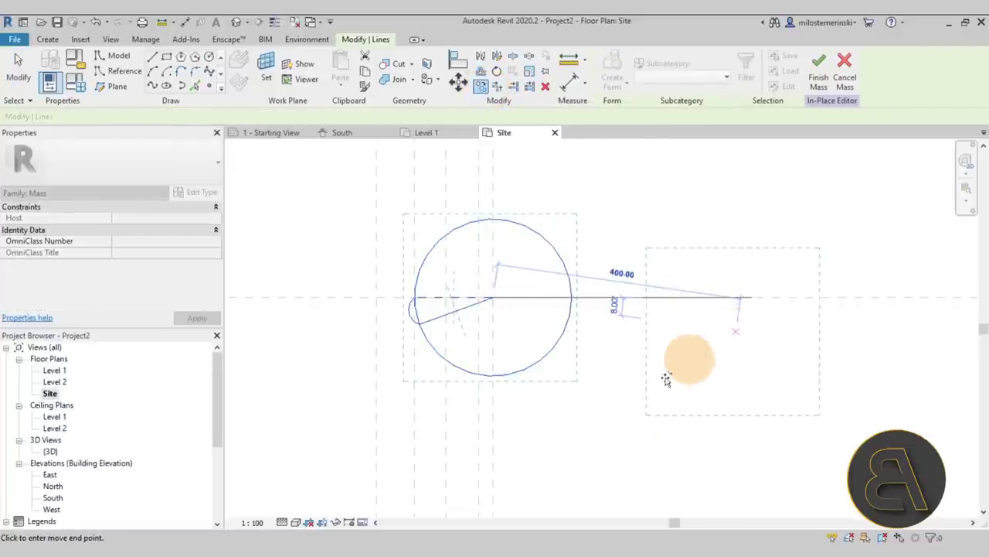
left_click(691, 361)
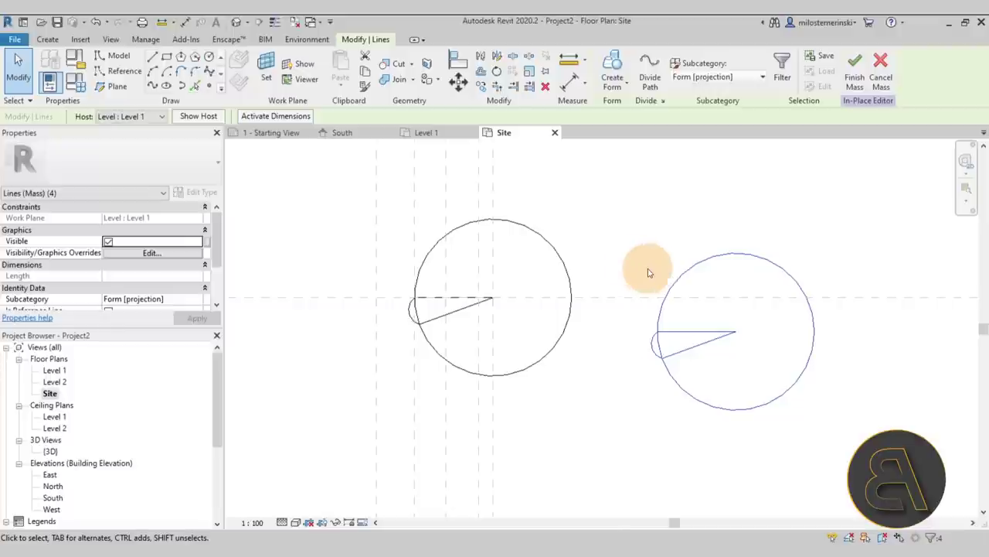
Host the copied profile lines on Reference Plane : 1 and scale them graphically to about 1.5 times from the copied circle's center
left_click(100, 116)
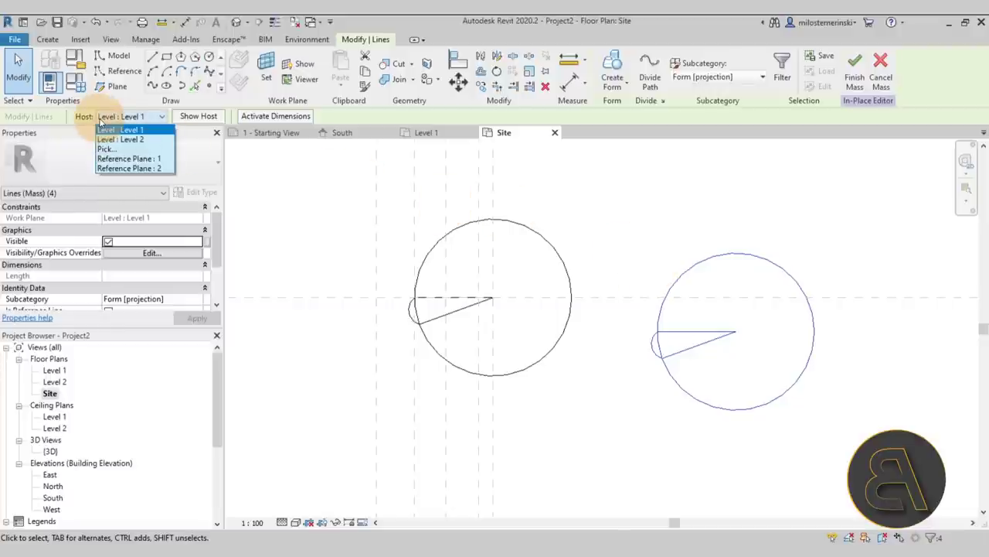
left_click(116, 159)
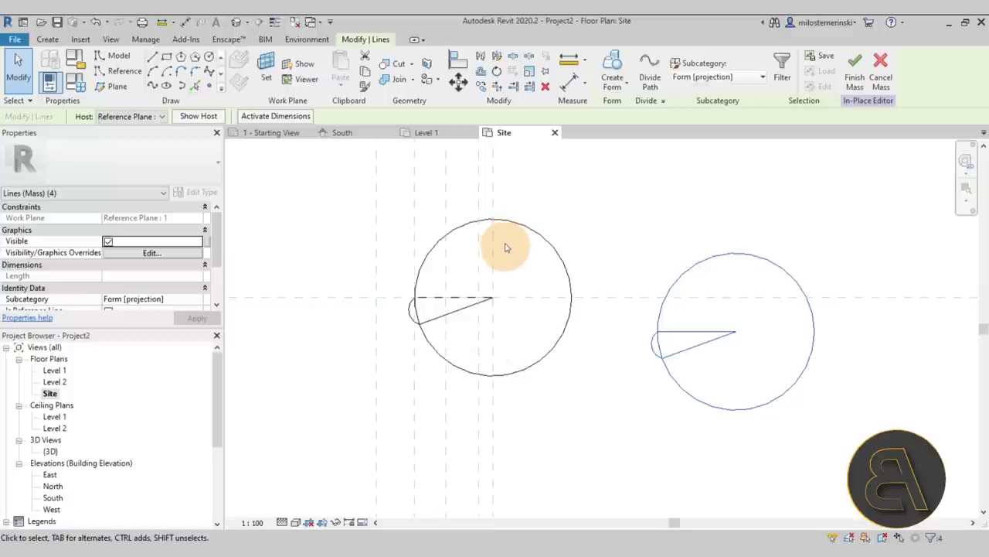
left_click(529, 75)
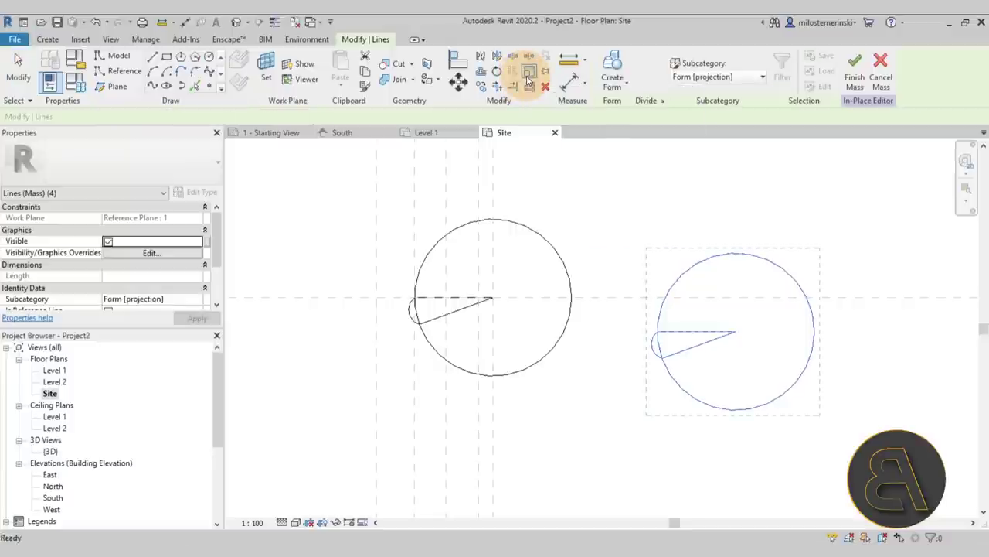
left_click(736, 332)
left_click(684, 363)
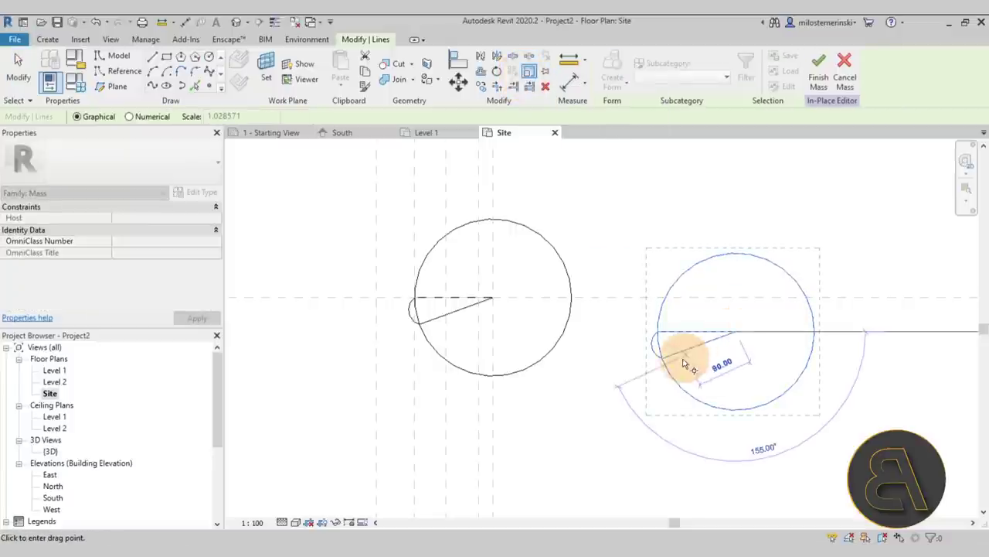
left_click(633, 368)
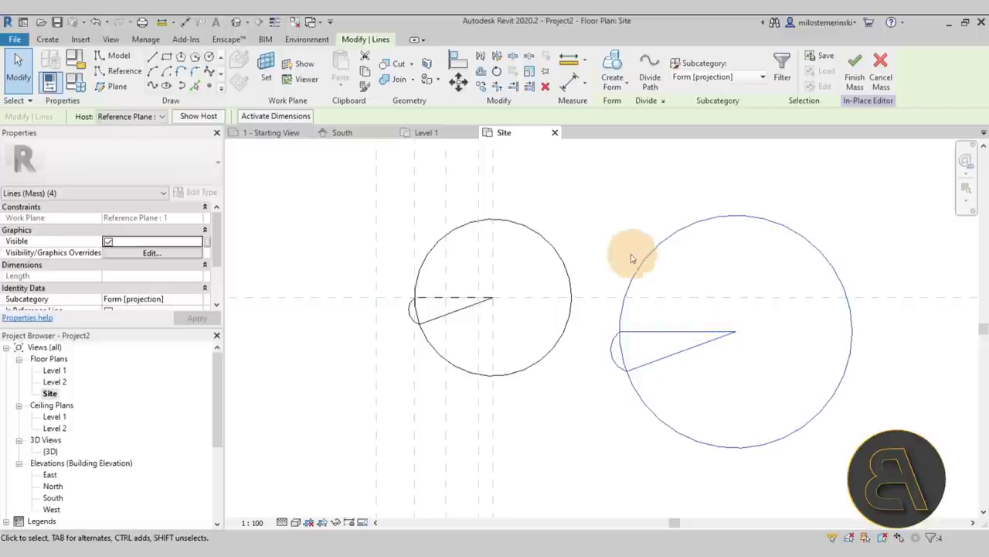
Rotate the enlarged profile copy 20° counterclockwise about its circle's center
left_click(495, 75)
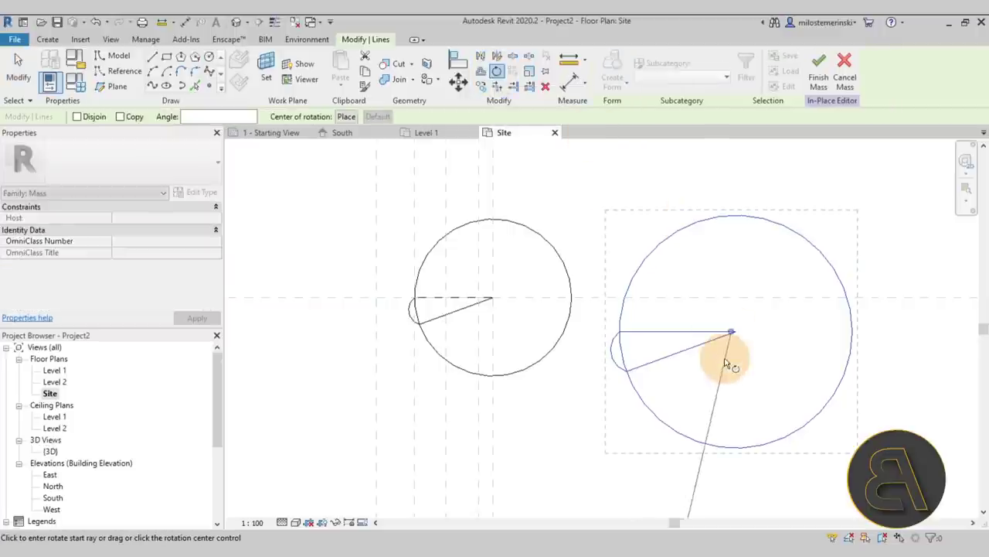
left_click(345, 116)
scroll(715, 314, "up", 3)
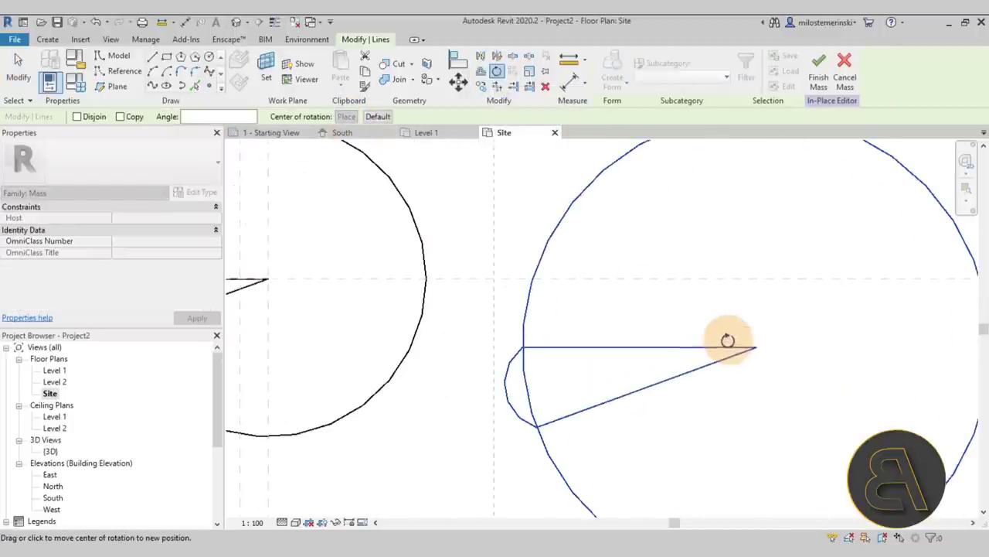
left_click(759, 350)
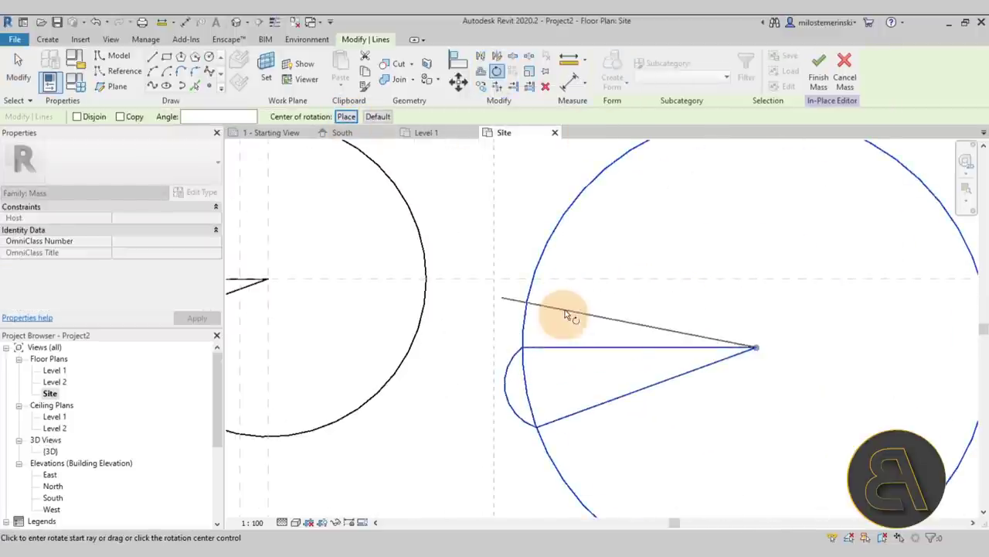
scroll(569, 276, "down", 5)
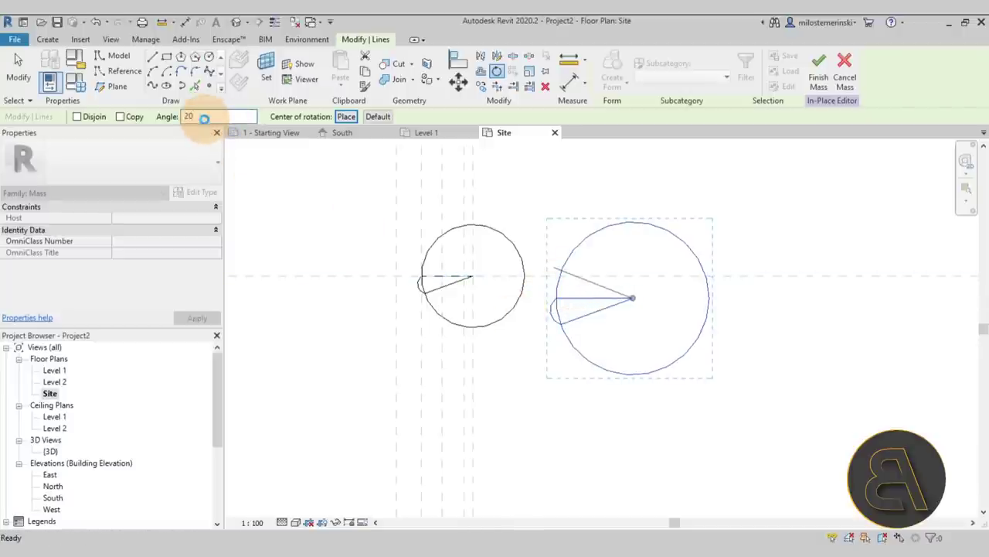
key("Return")
Move the rotated profile from its circle's center onto the center of the original circle
scroll(541, 309, "up", 2)
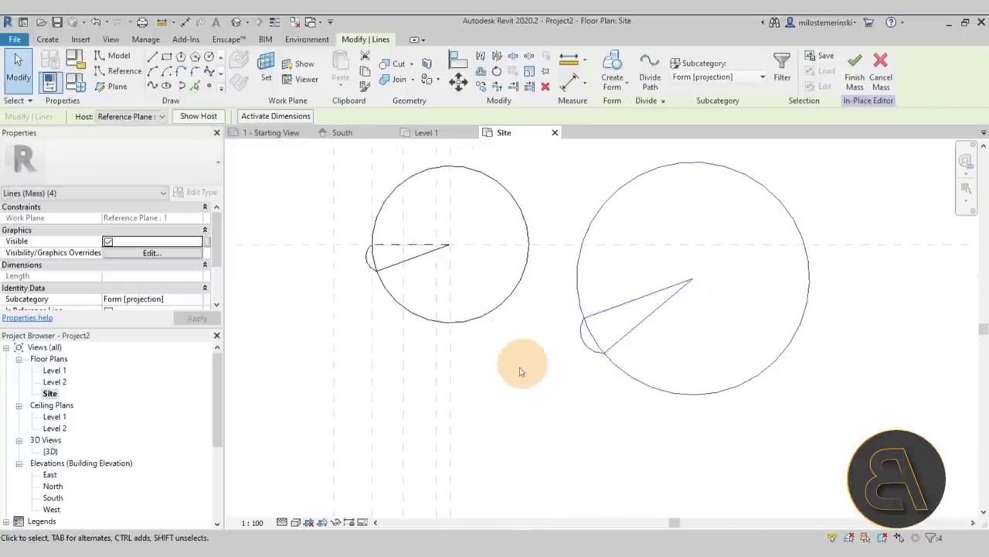
middle_click_drag(521, 371, 544, 395)
left_click(458, 82)
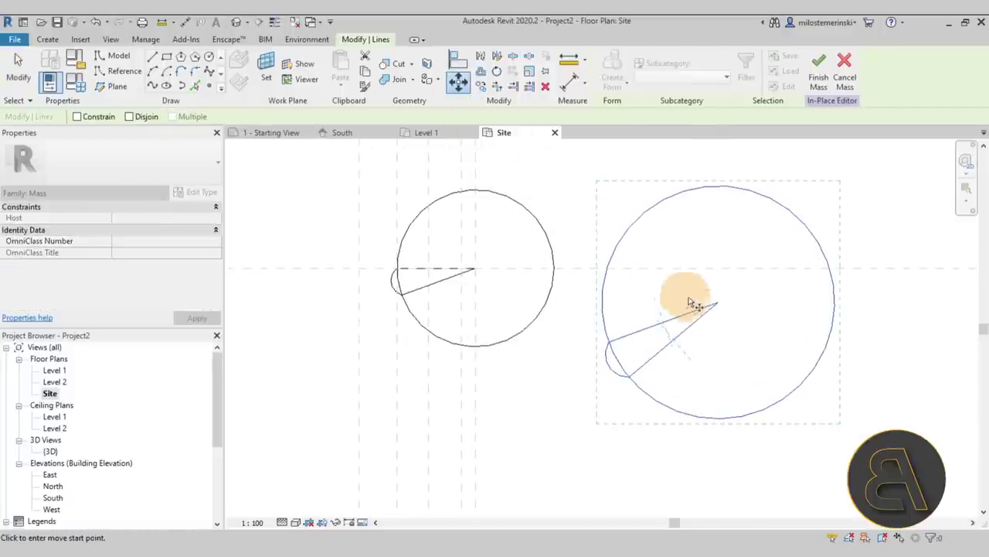
left_click(718, 303)
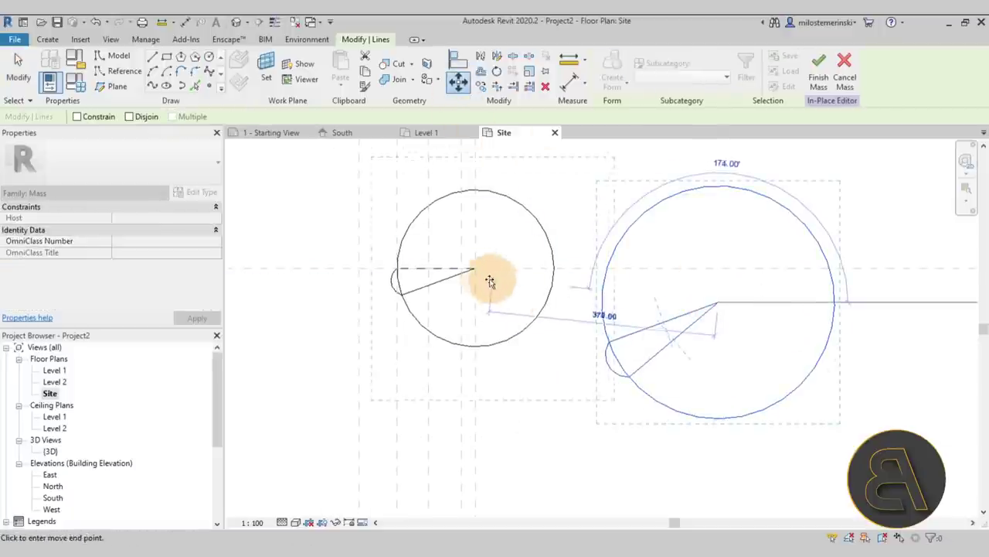
left_click(473, 269)
Scale the larger profile graphically from the shared center so its circle meets the outermost vertical reference plane
scroll(349, 283, "up", 4)
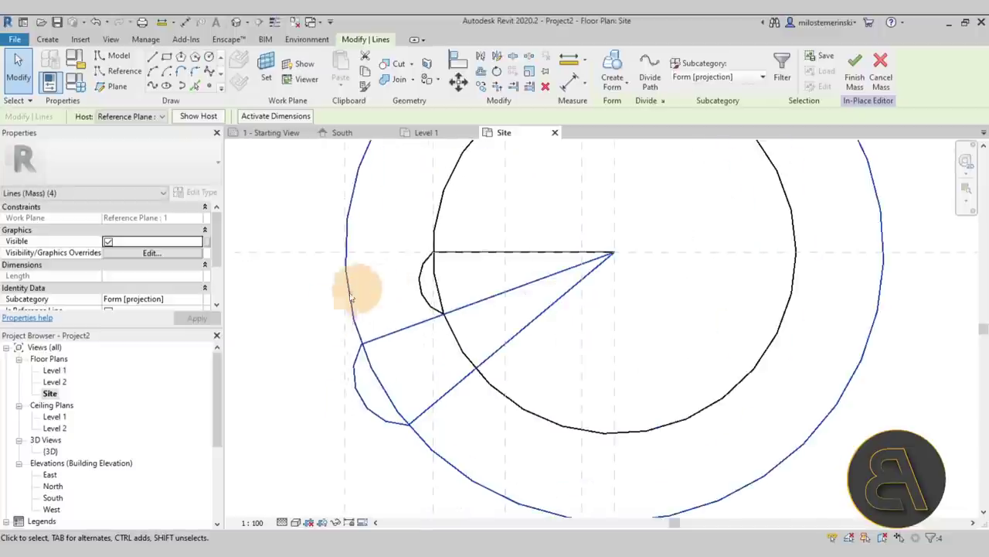
scroll(326, 294, "up", 2)
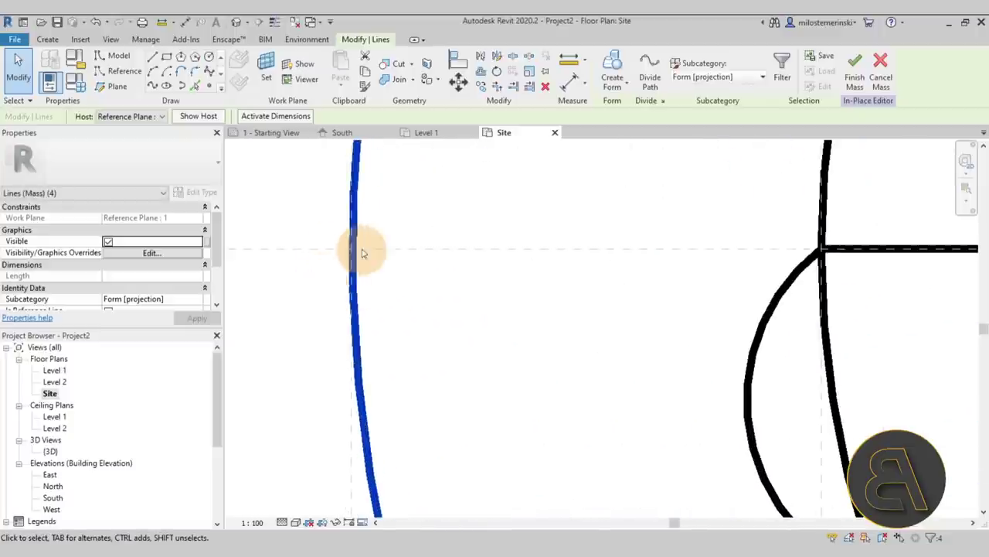
scroll(390, 298, "down", 5)
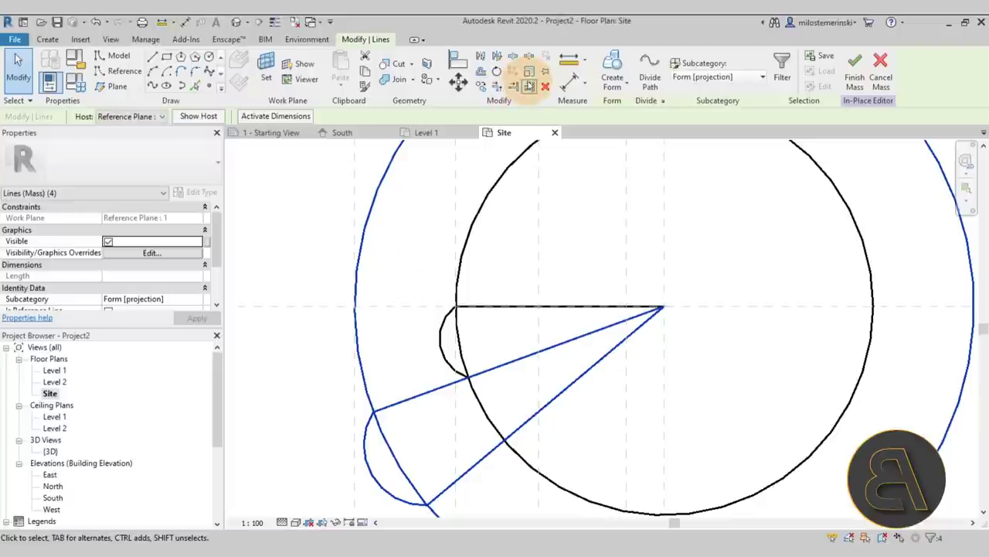
left_click(529, 72)
left_click(661, 307)
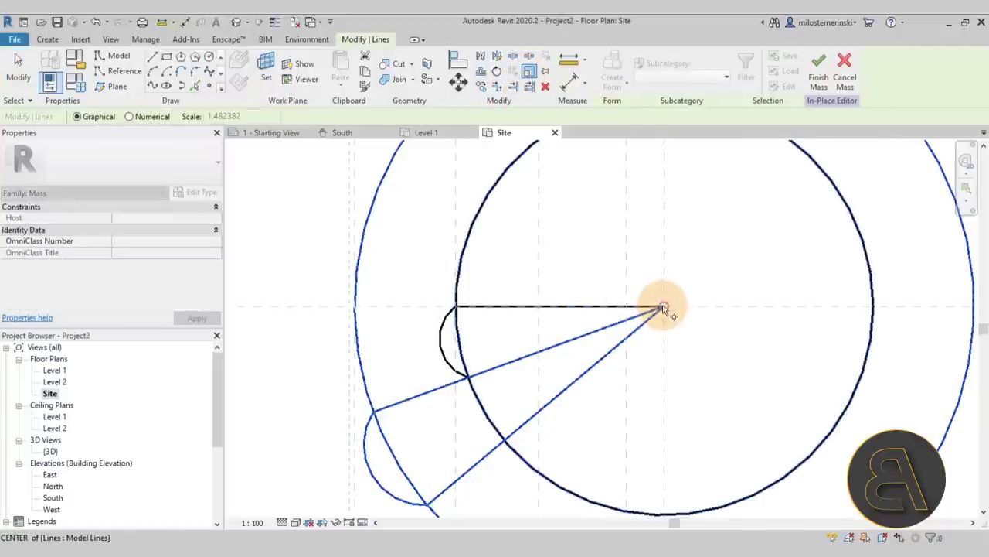
left_click(341, 308)
scroll(344, 309, "up", 4)
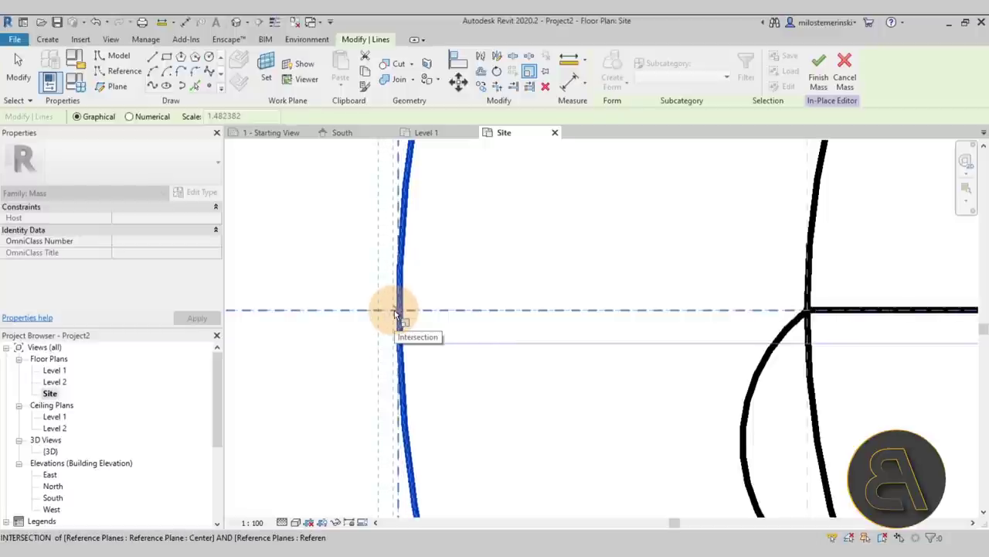
left_click(393, 310)
scroll(402, 329, "down", 5)
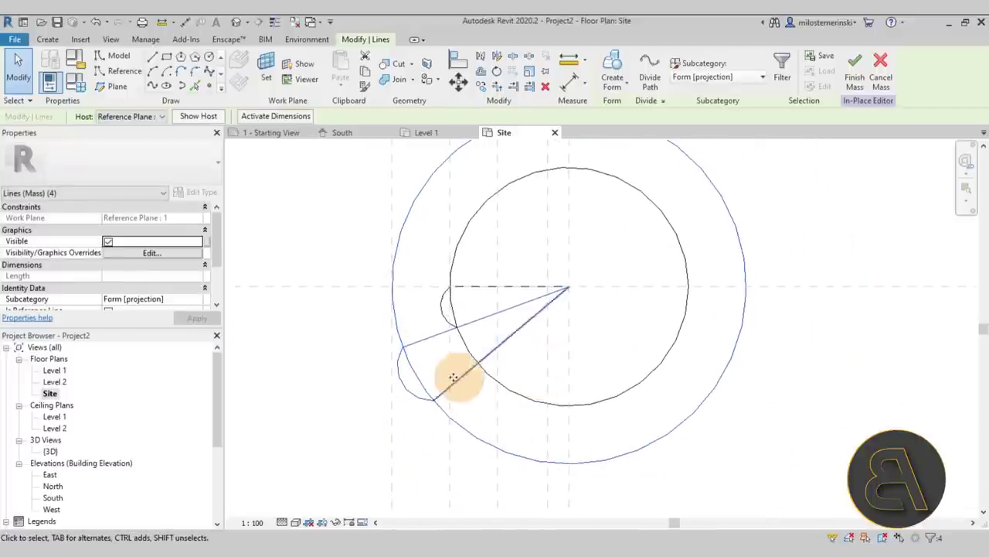
Copy the larger circle, its two radius lines and arc to the east of both circles, using the circle's center as base point
scroll(454, 377, "down", 3)
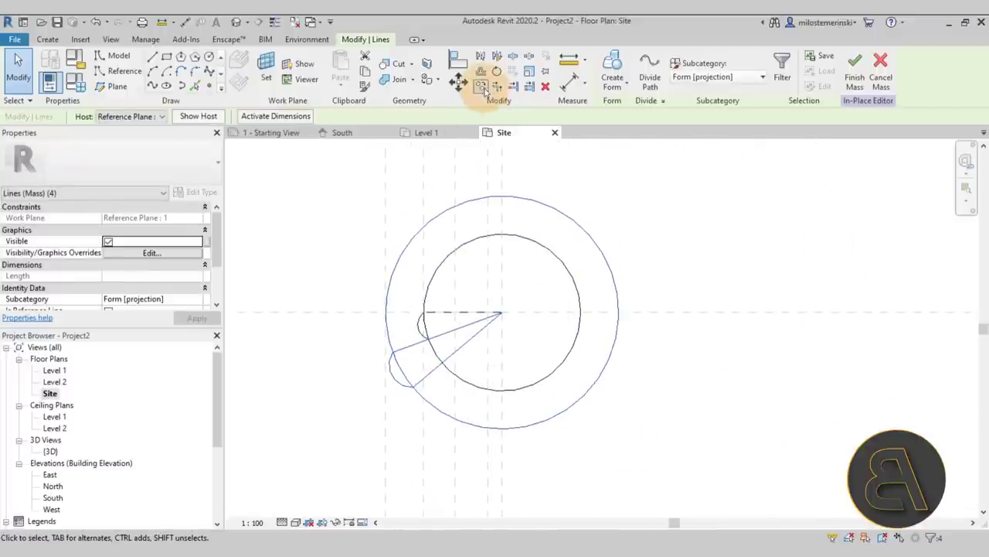
left_click(482, 87)
left_click(503, 312)
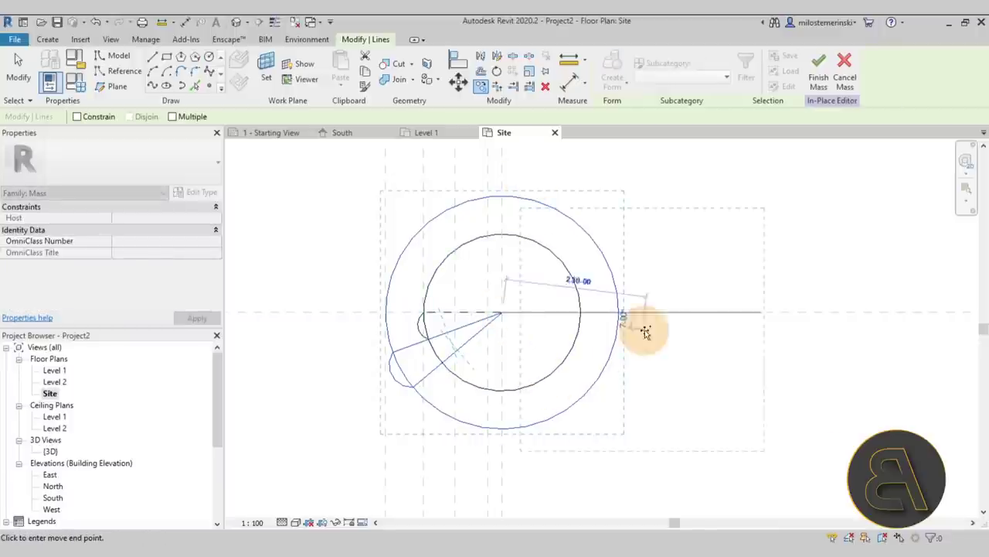
left_click(796, 334)
left_click(607, 435)
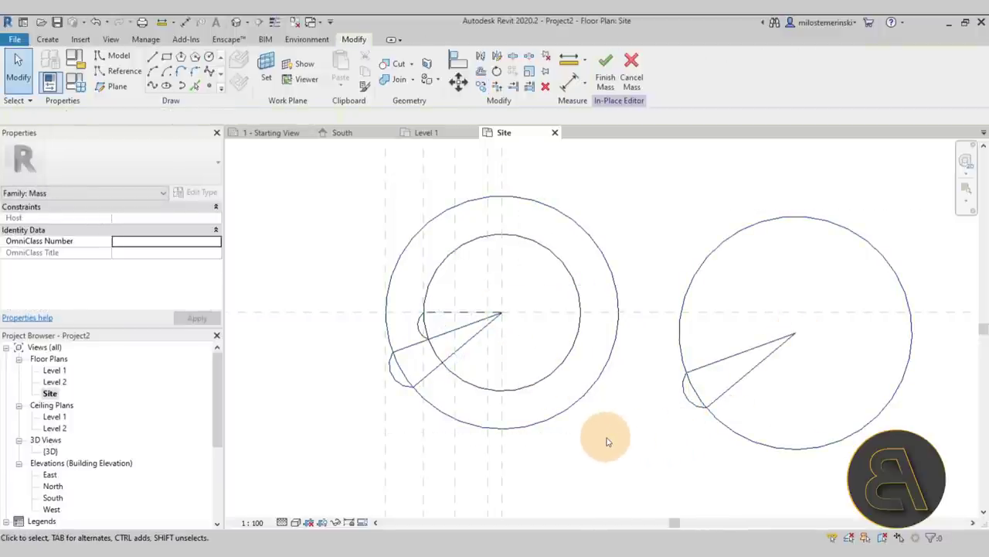
In the 3D view, host the four lines of the new profile copy on Reference Plane : 2
left_click(236, 24)
middle_click_drag(682, 475, 597, 347, "shift")
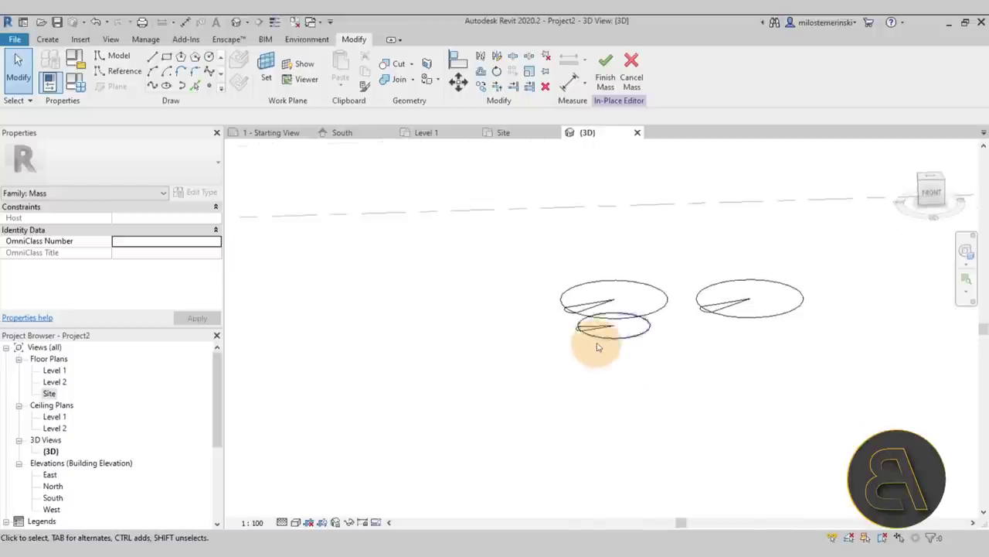
scroll(597, 347, "up", 3)
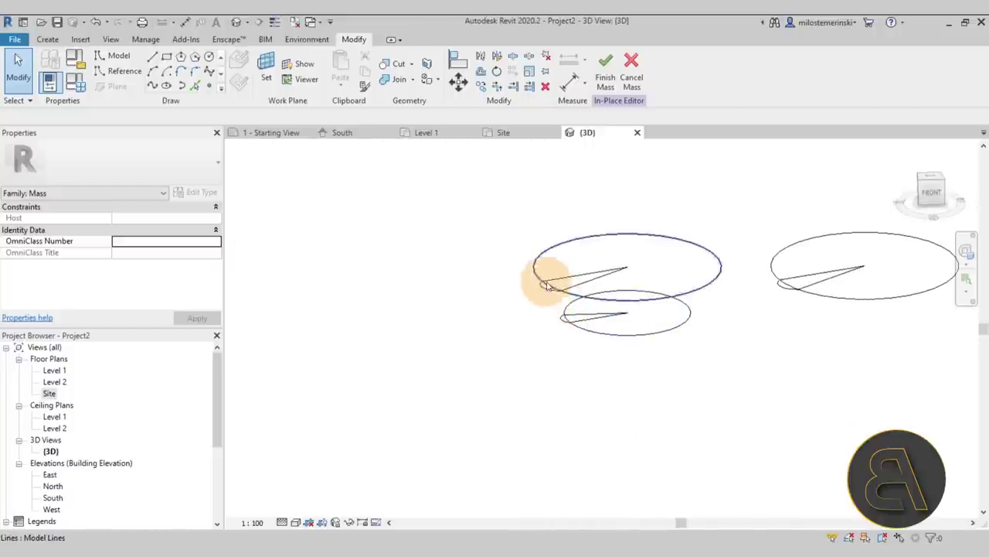
middle_click_drag(726, 449, 605, 425)
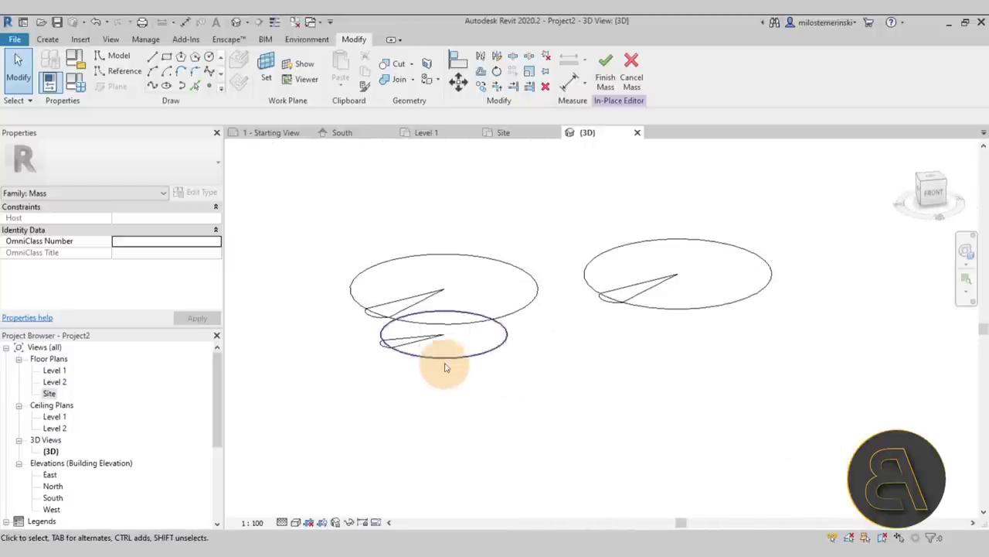
left_click_drag(563, 198, 877, 408)
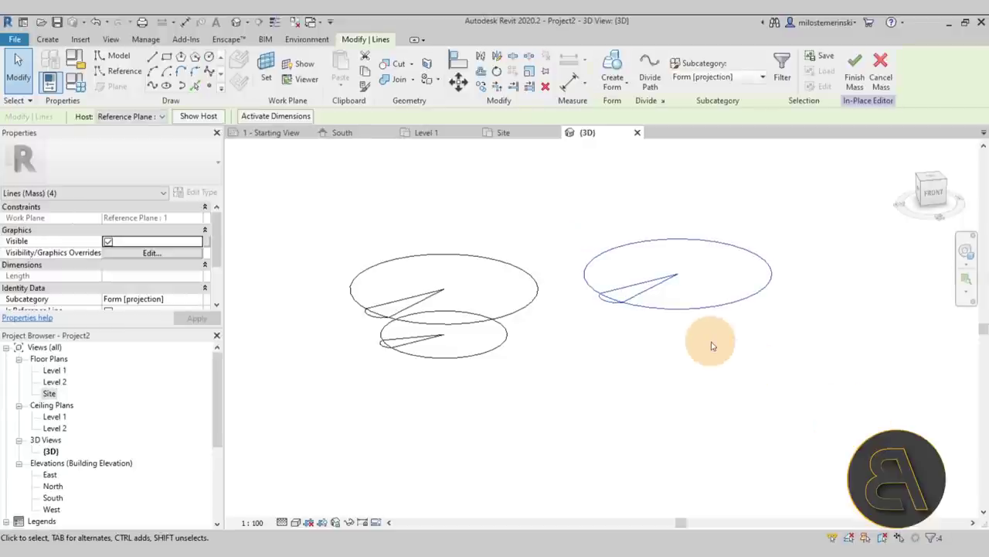
left_click(128, 120)
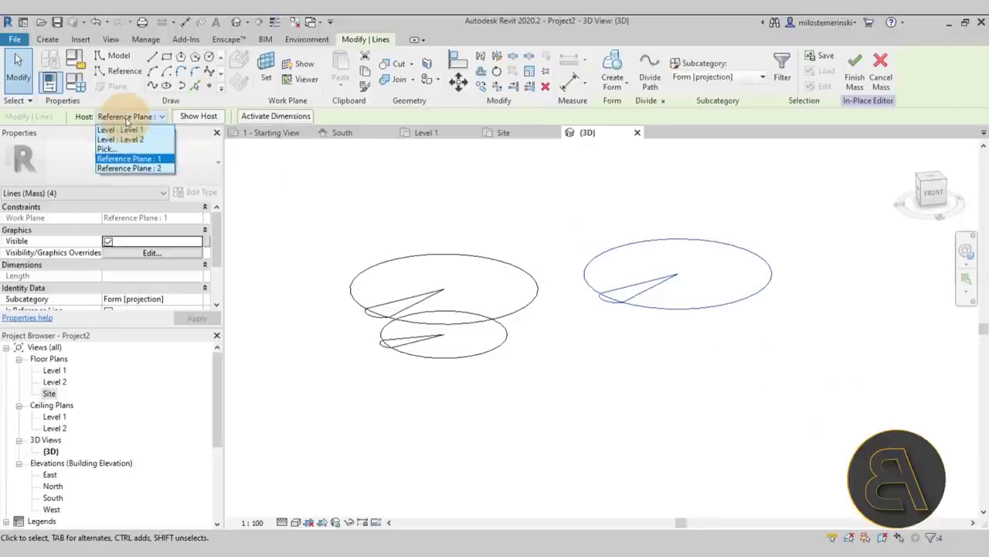
left_click(119, 169)
middle_click_drag(691, 336, 663, 279, "shift")
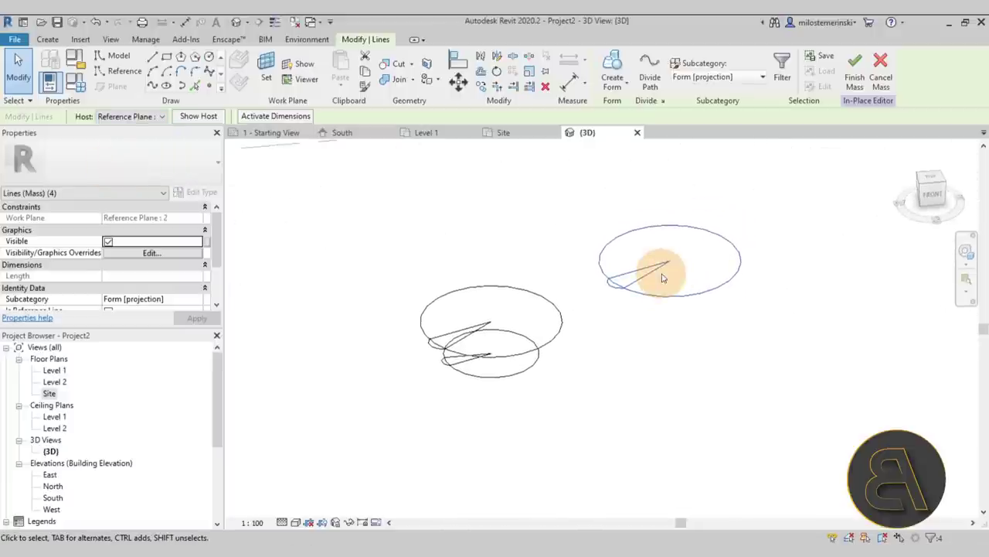
In the Site plan, scale the profile copy graphically to about half its size from its circle's center
left_click(498, 132)
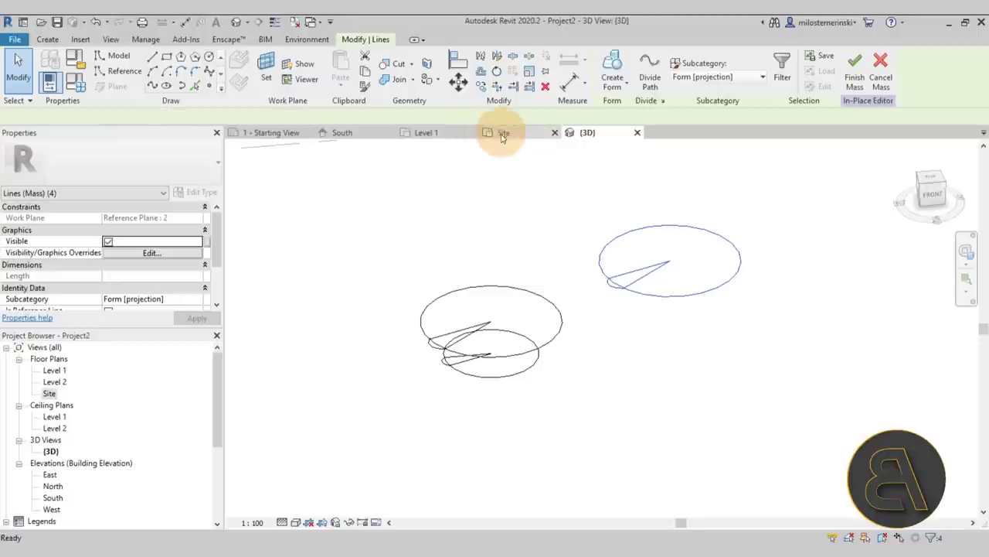
middle_click_drag(585, 321, 448, 311)
scroll(479, 309, "down", 1)
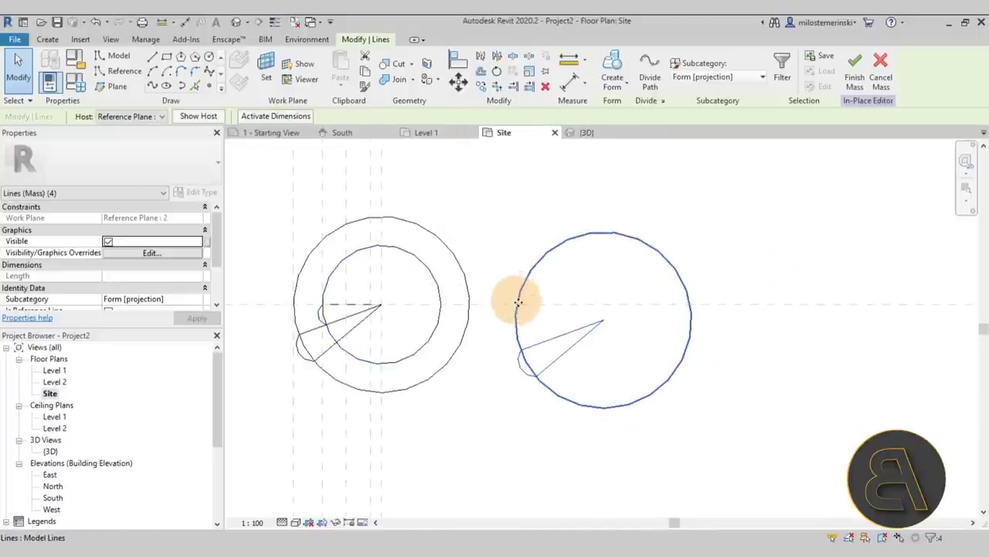
scroll(321, 279, "up", 3)
scroll(323, 280, "up", 1)
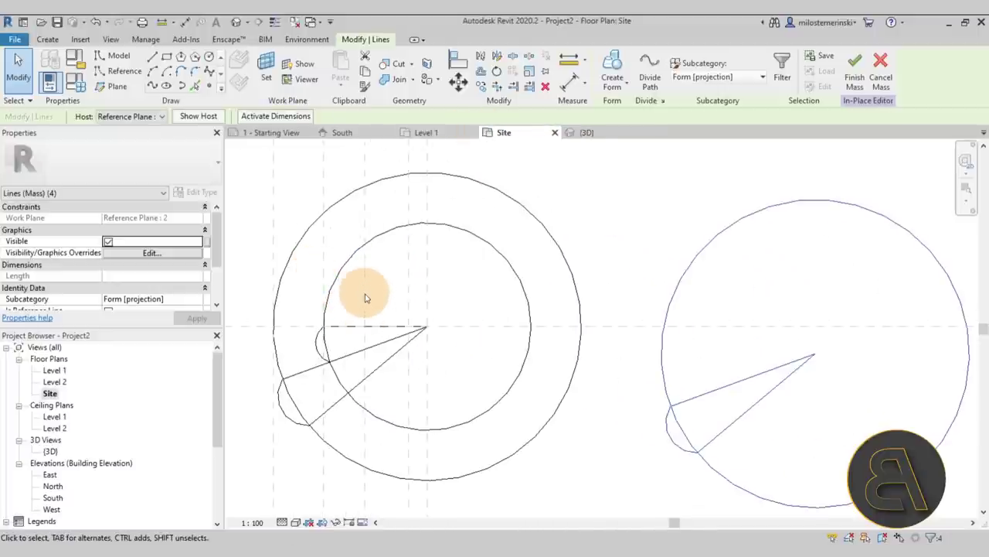
scroll(558, 281, "down", 2)
middle_click_drag(559, 281, 575, 301)
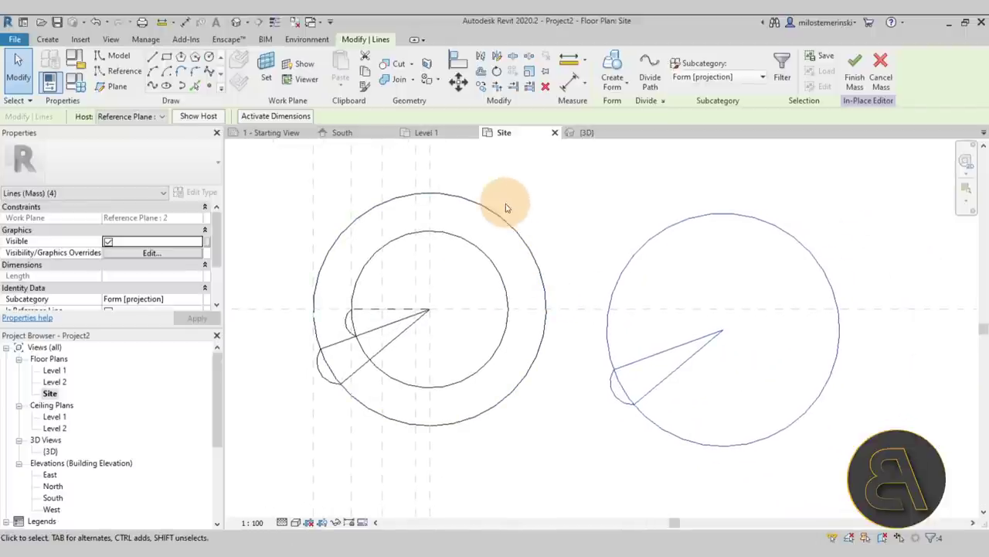
left_click(529, 71)
left_click(722, 333)
left_click(608, 331)
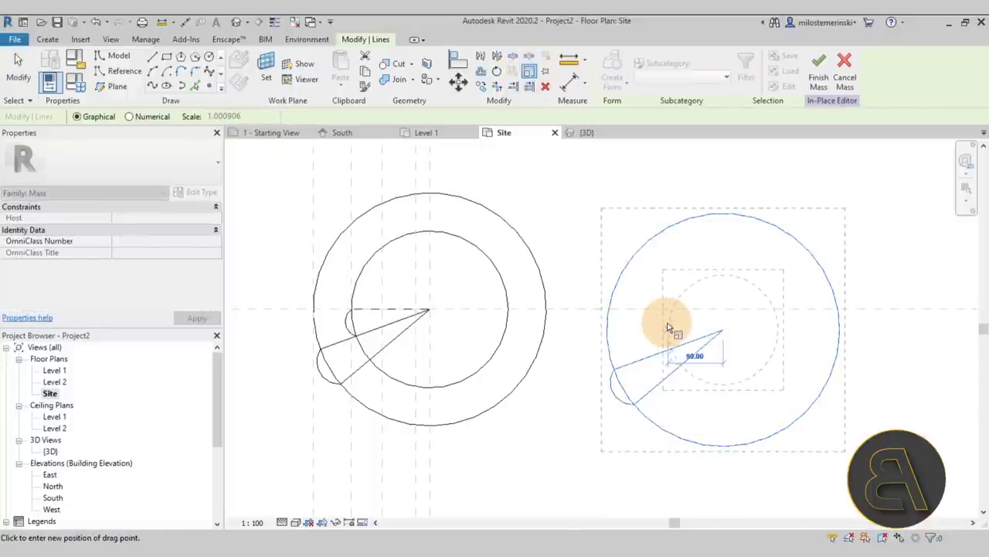
left_click(663, 322)
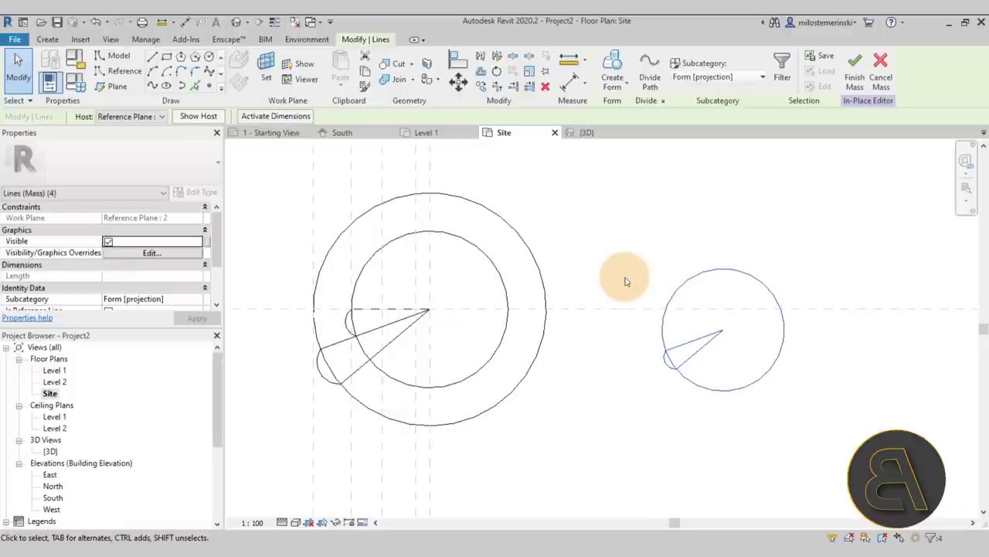
Rotate the reduced profile copy 20° counterclockwise about its circle's center
left_click(497, 72)
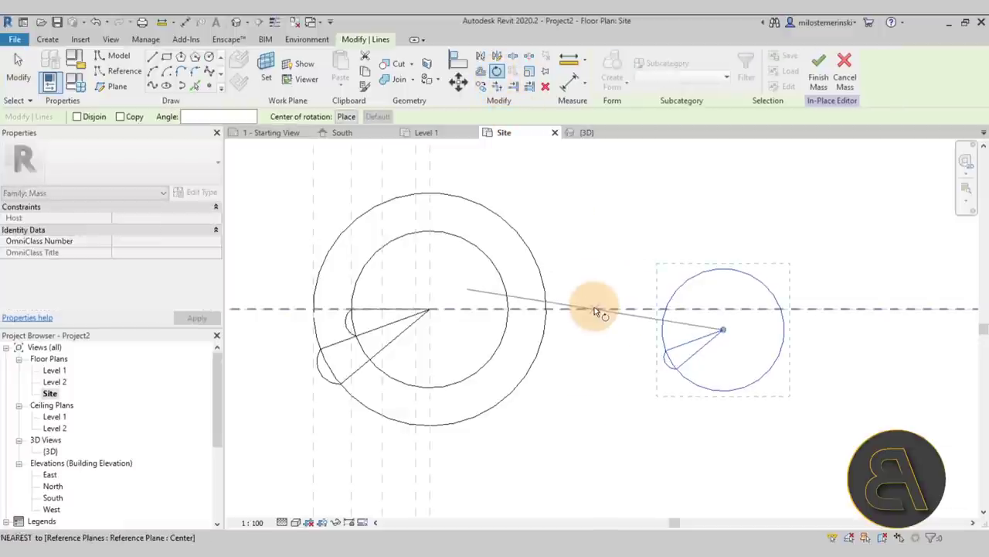
left_click(345, 116)
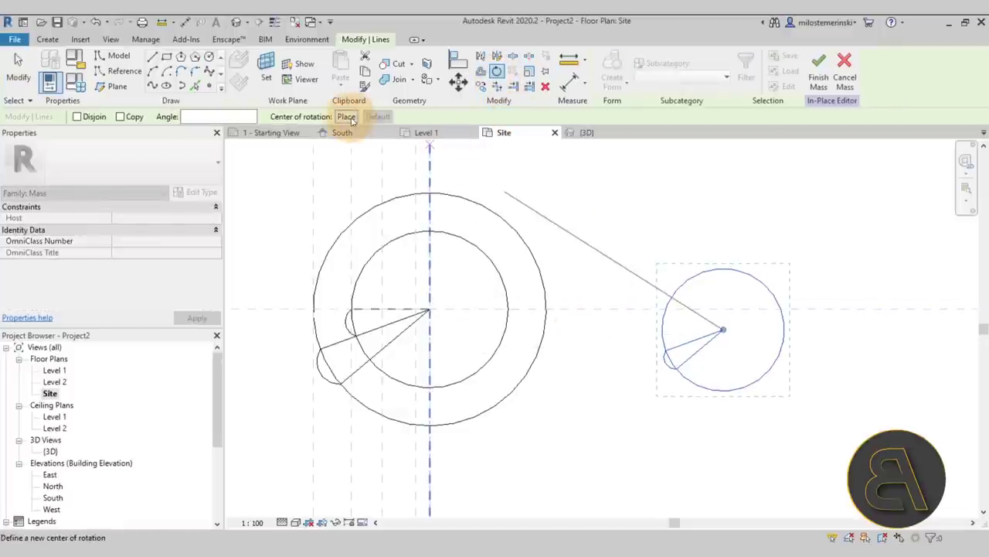
left_click(722, 332)
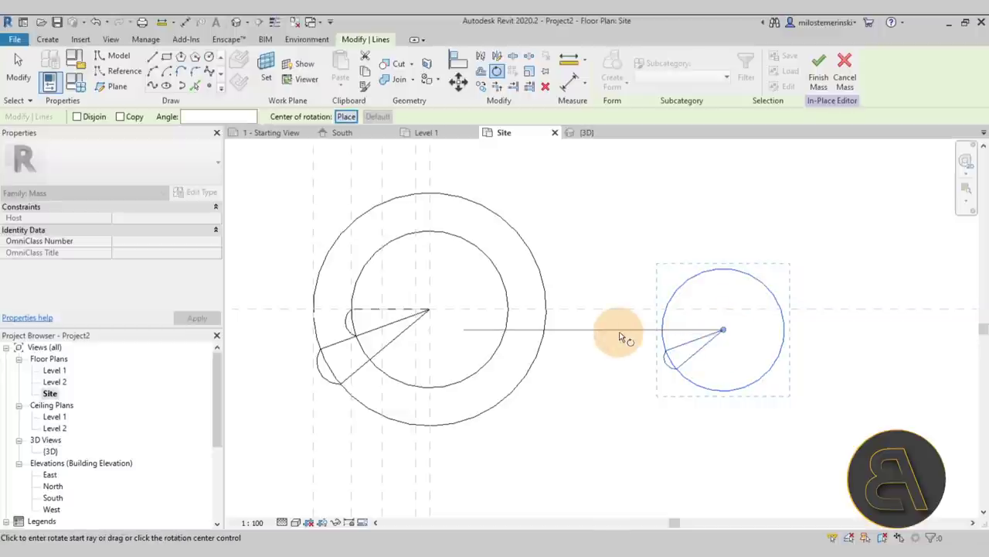
left_click(618, 330)
type("20")
key("Return")
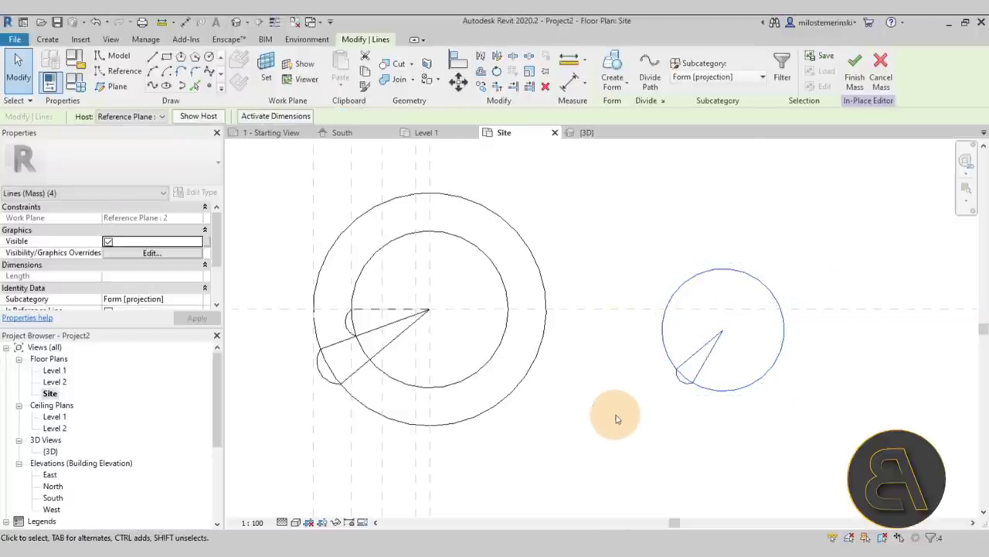
Move the reduced profile from its circle's center onto the shared center of the two concentric circles
left_click(456, 80)
left_click(722, 332)
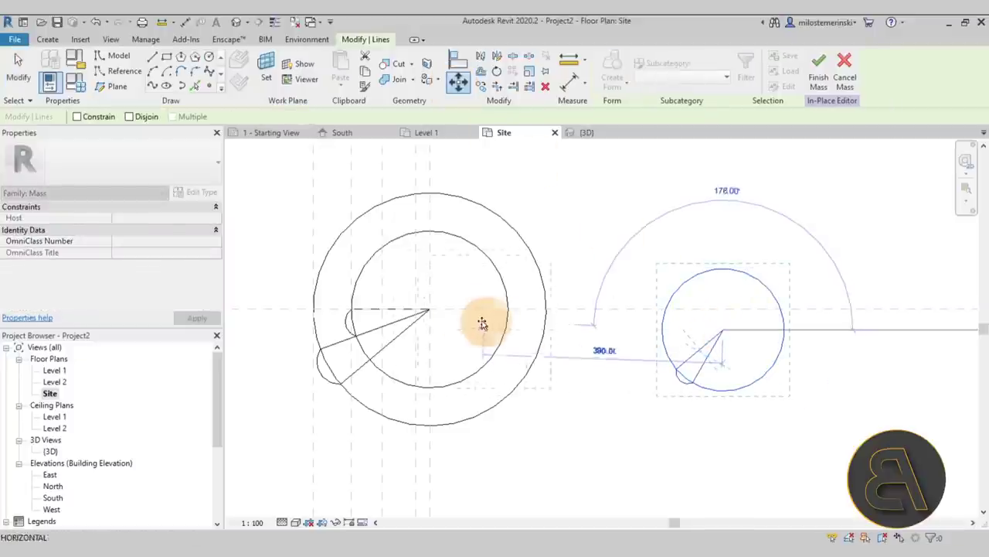
left_click(429, 310)
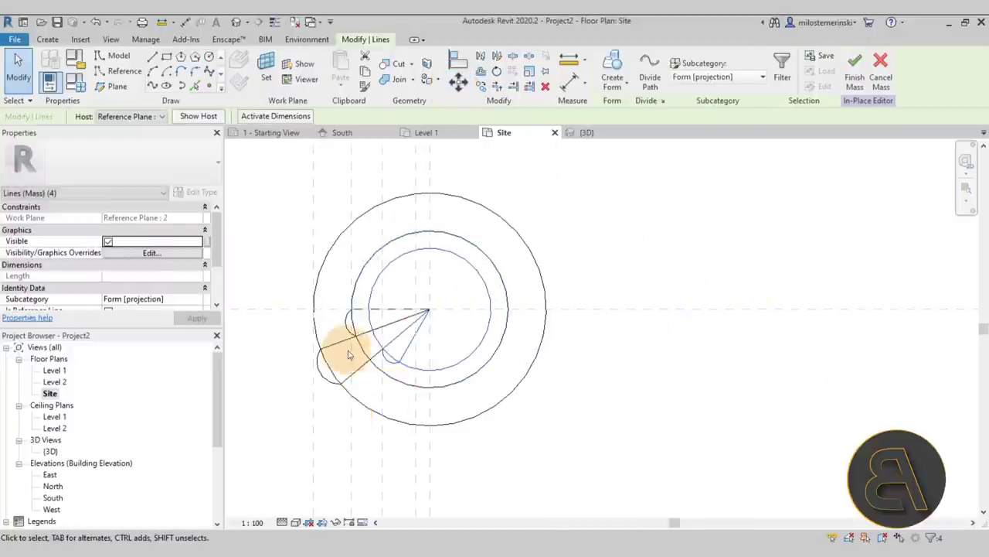
scroll(343, 353, "up", 3)
middle_click_drag(397, 353, 380, 358)
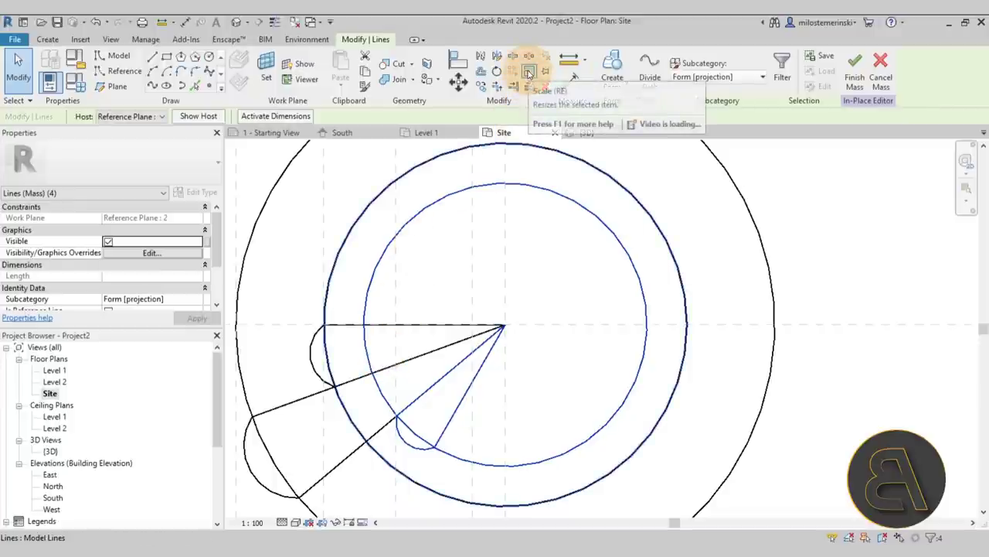
Scale the reduced profile graphically about the shared center so its circle reaches the third vertical reference plane from the outside
left_click(529, 71)
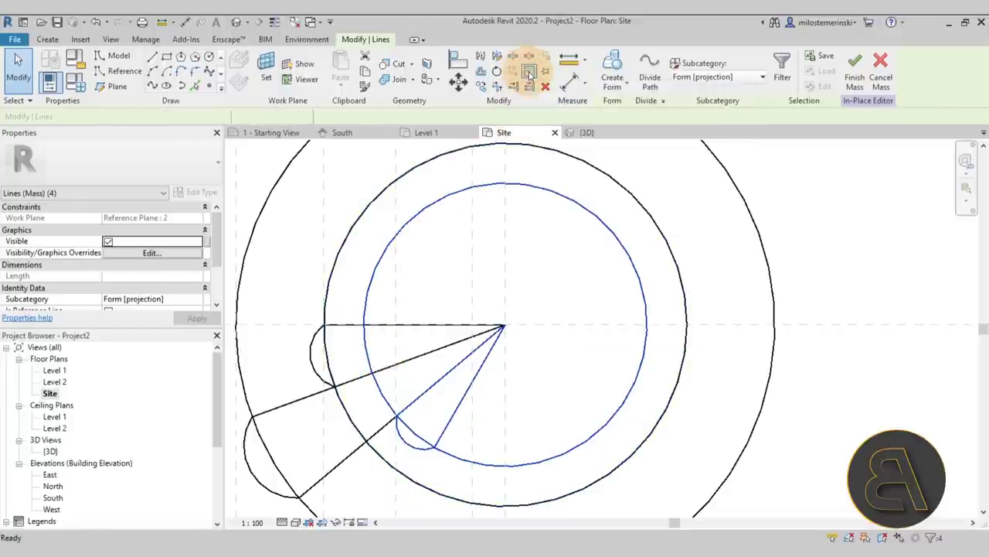
left_click(503, 327)
left_click(462, 325)
left_click(365, 327)
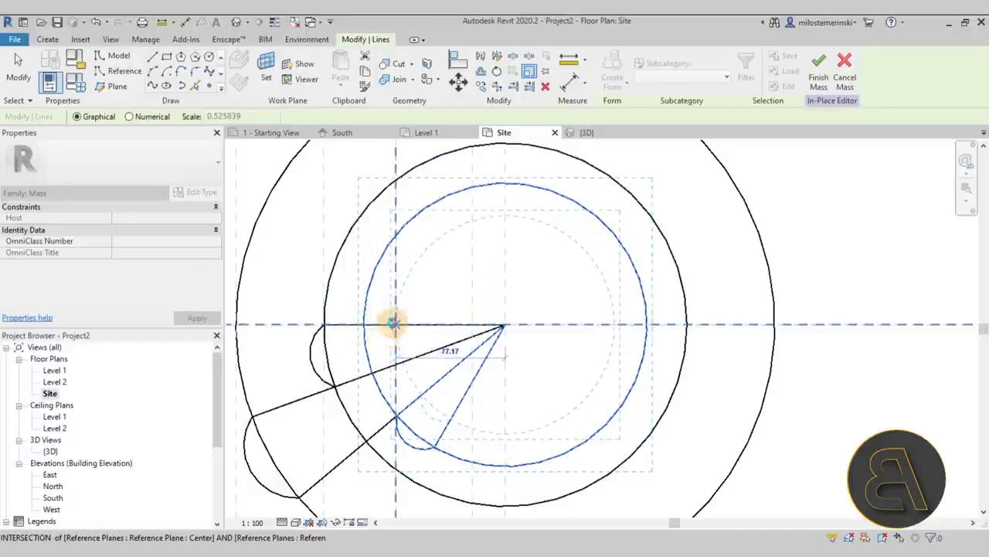
left_click(393, 323)
Copy the scaled profile from the shared center to an empty area beside the concentric circles
scroll(522, 381, "down", 2)
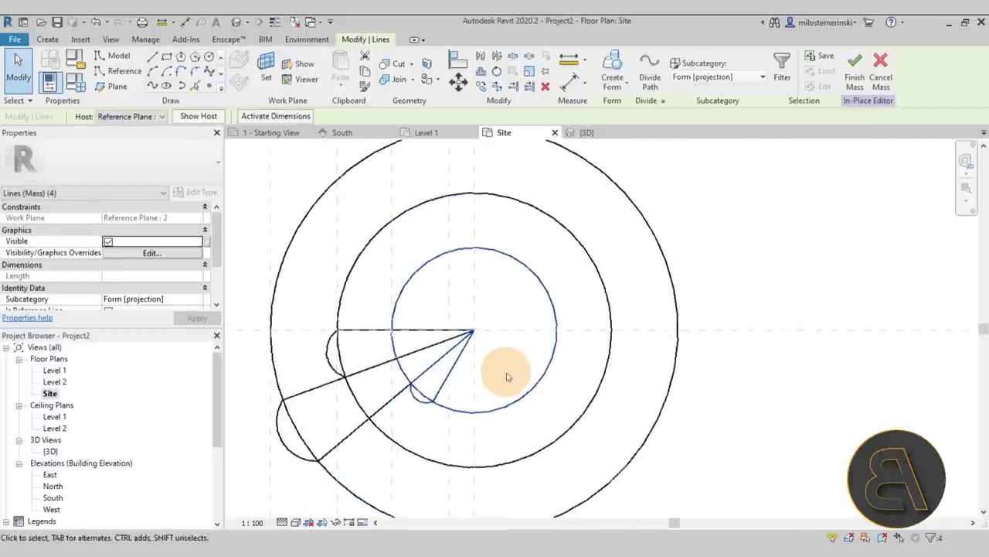
scroll(441, 292, "down", 1)
scroll(415, 280, "up", 2)
scroll(479, 327, "down", 2)
scroll(503, 314, "up", 1)
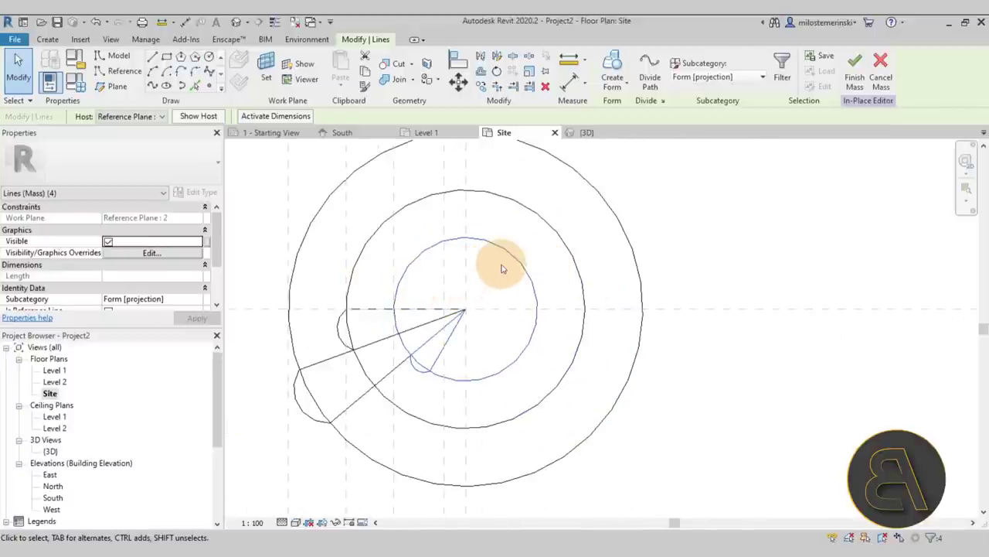
left_click(480, 85)
left_click(468, 317)
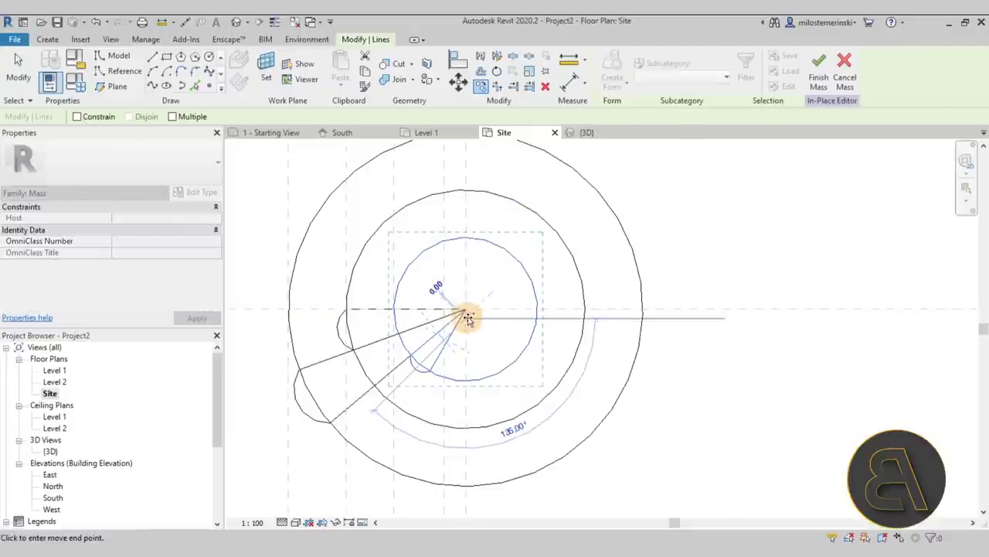
left_click(883, 379)
middle_click_drag(769, 389, 570, 363)
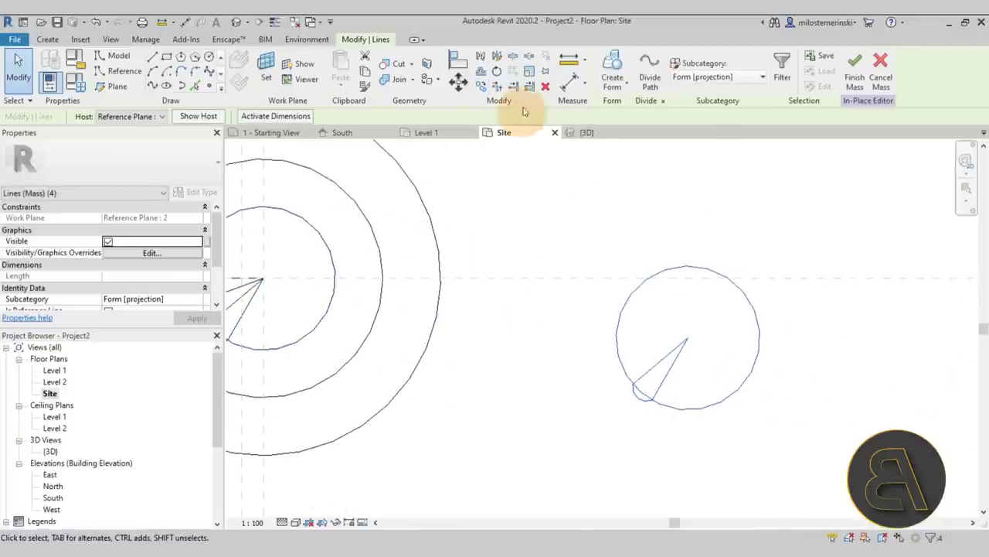
Scale the new profile copy graphically to about half its size from its circle's center
left_click(530, 73)
left_click(617, 354)
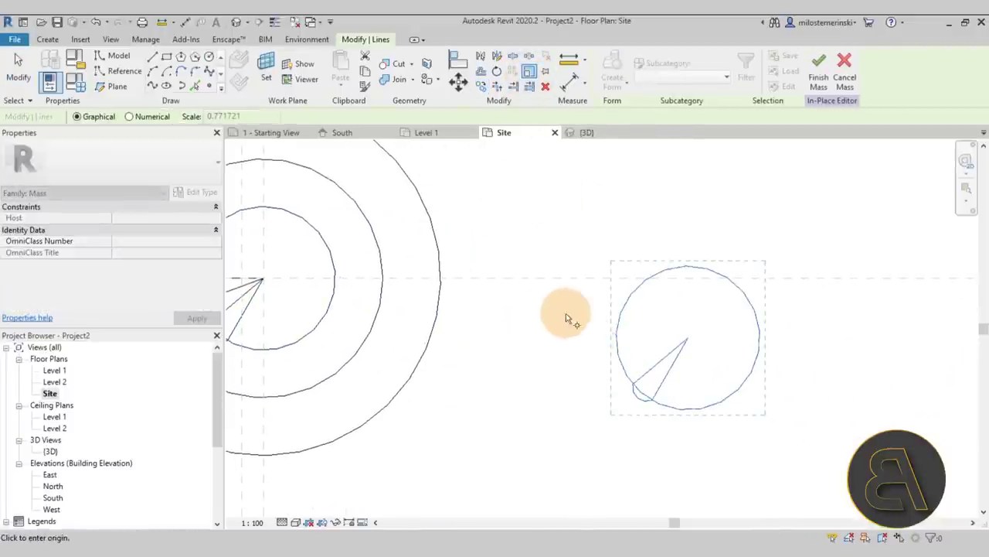
left_click(693, 340)
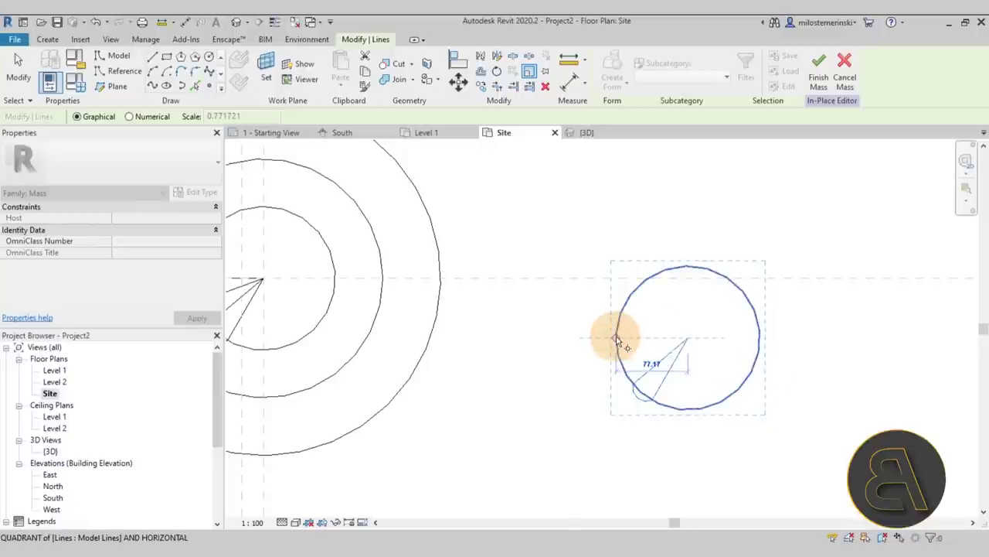
left_click(652, 337)
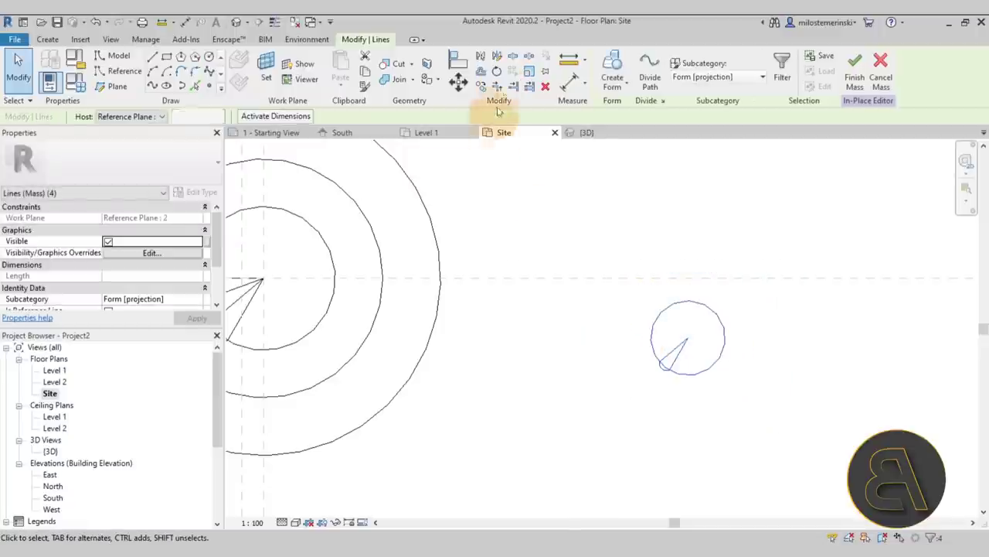
Rotate the half-size copy counterclockwise about its circle's center by the angle of one segment
left_click(496, 71)
left_click(415, 198)
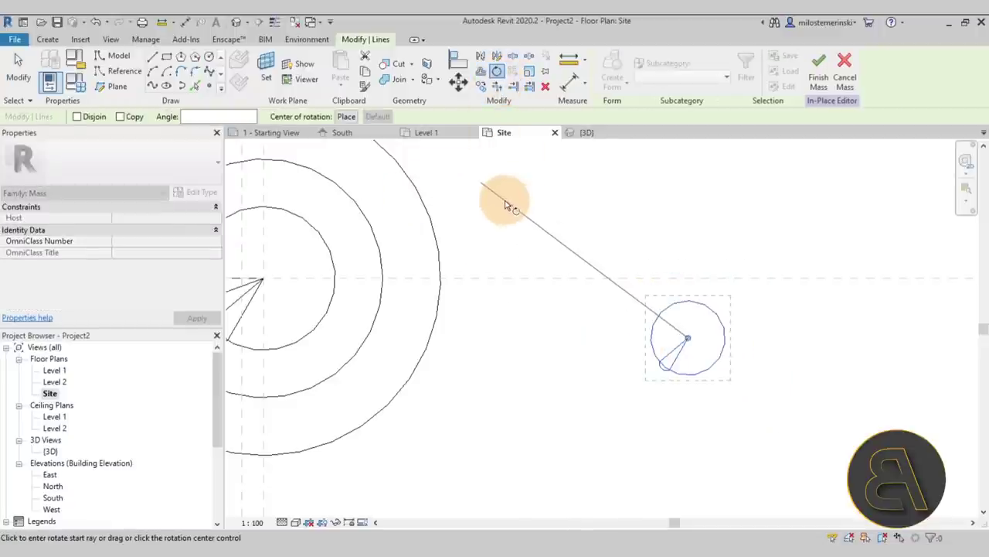
left_click(346, 117)
left_click(688, 337)
left_click(559, 330)
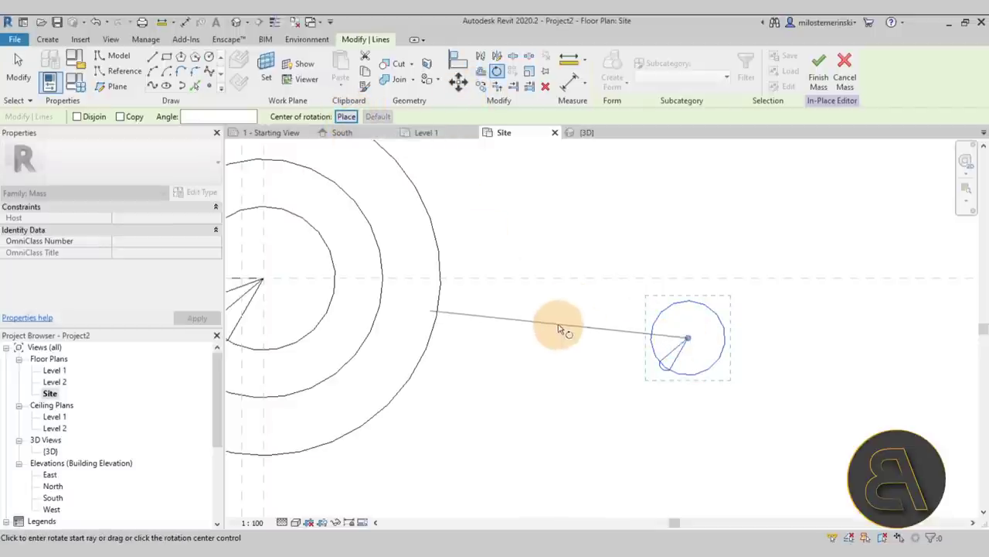
left_click(556, 386)
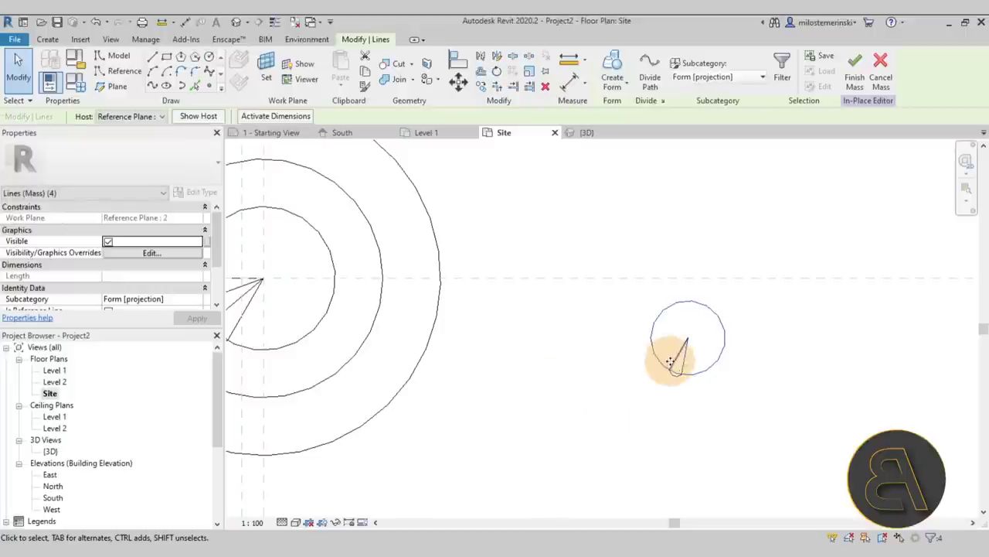
Move the rotated copy from its circle's center onto the shared center of the concentric circles
left_click(458, 80)
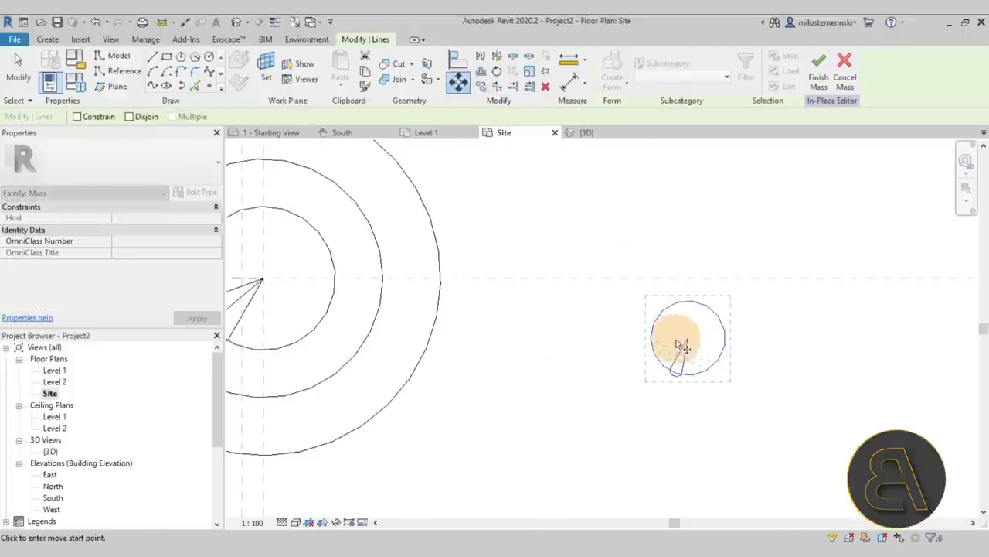
left_click(688, 340)
left_click(263, 279)
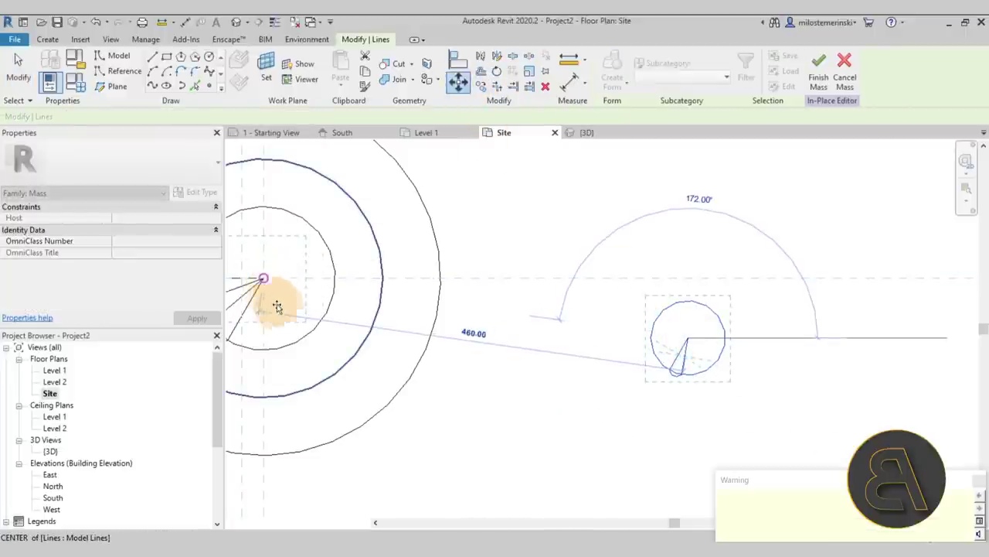
Scale the innermost profile graphically about the shared center so its circle reaches the vertical reference plane nearest the center
scroll(291, 318, "up", 6)
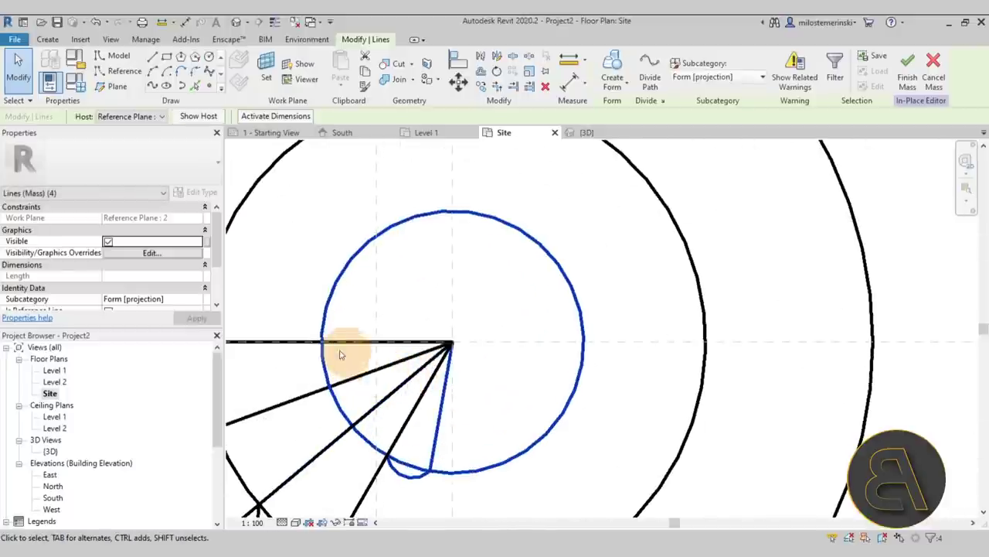
middle_click_drag(356, 369, 433, 364)
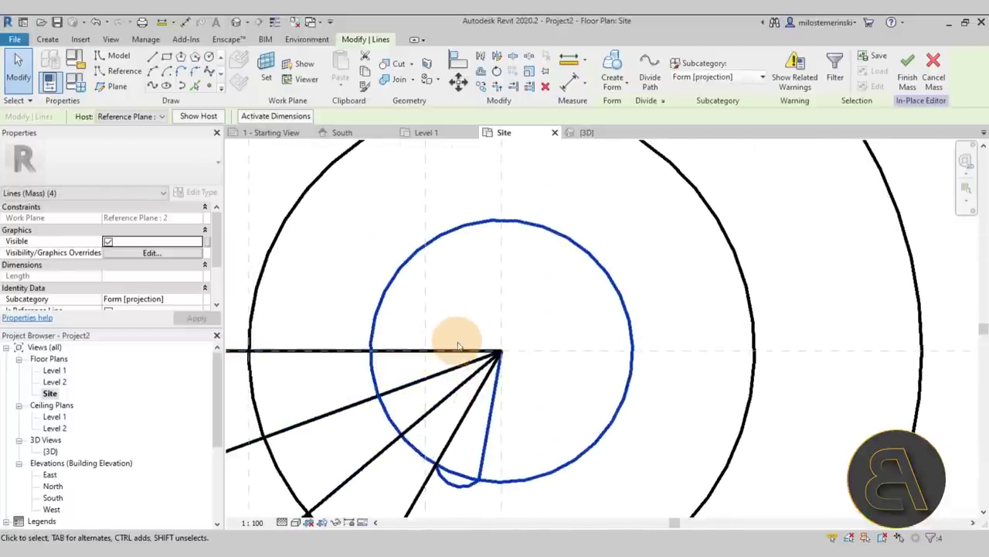
left_click(531, 72)
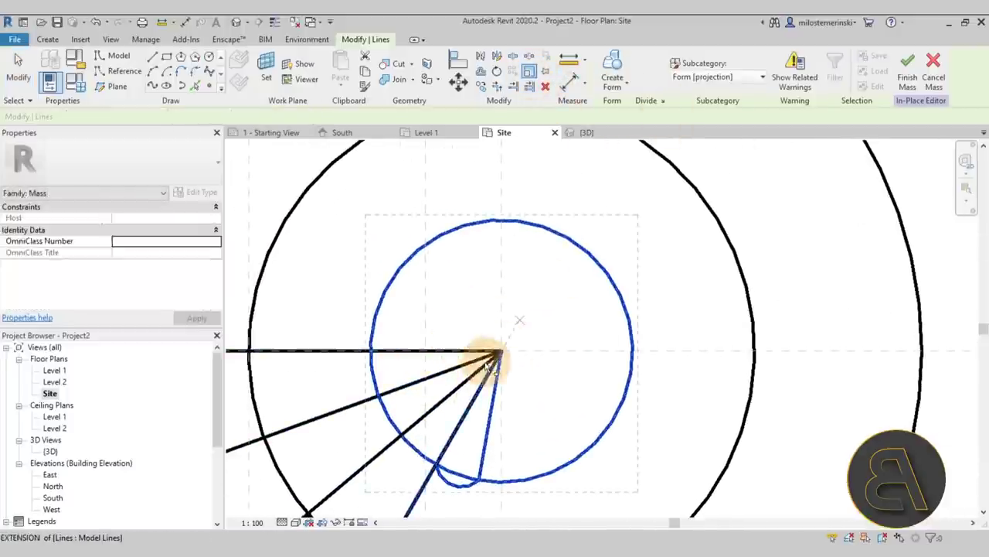
left_click(500, 353)
left_click(370, 350)
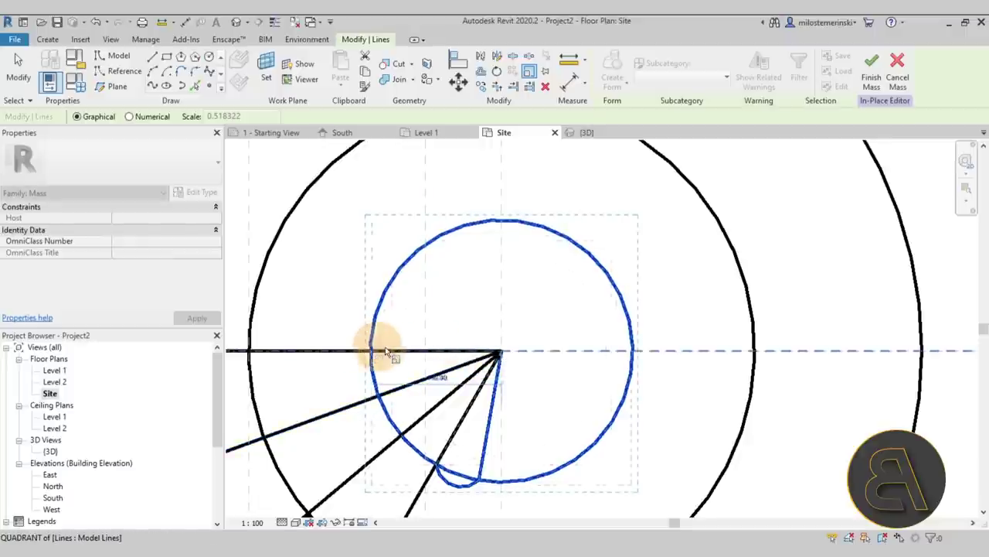
left_click(425, 350)
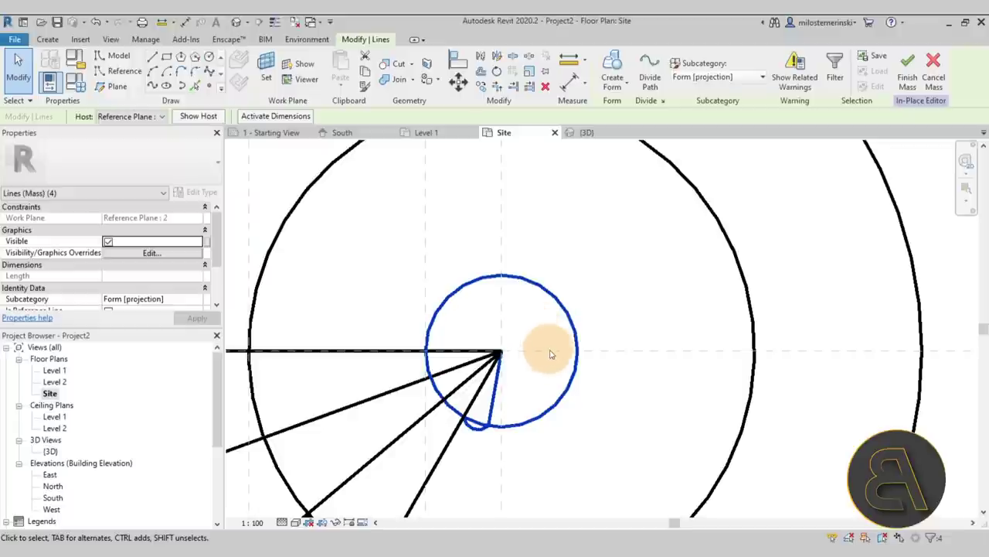
Host the innermost profile on Level : Level 2, view it in 3D and clear the selection
left_click(137, 118)
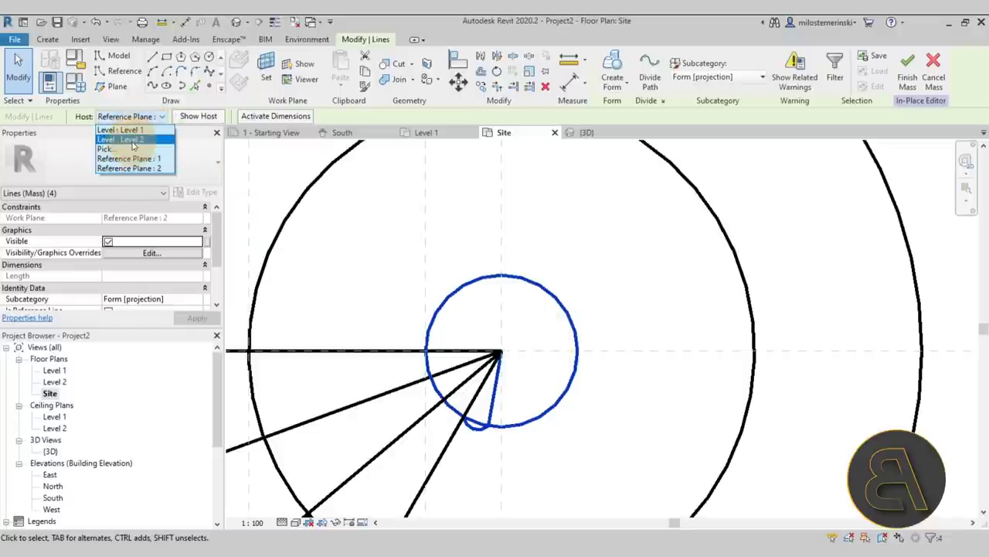
left_click(128, 139)
left_click(603, 133)
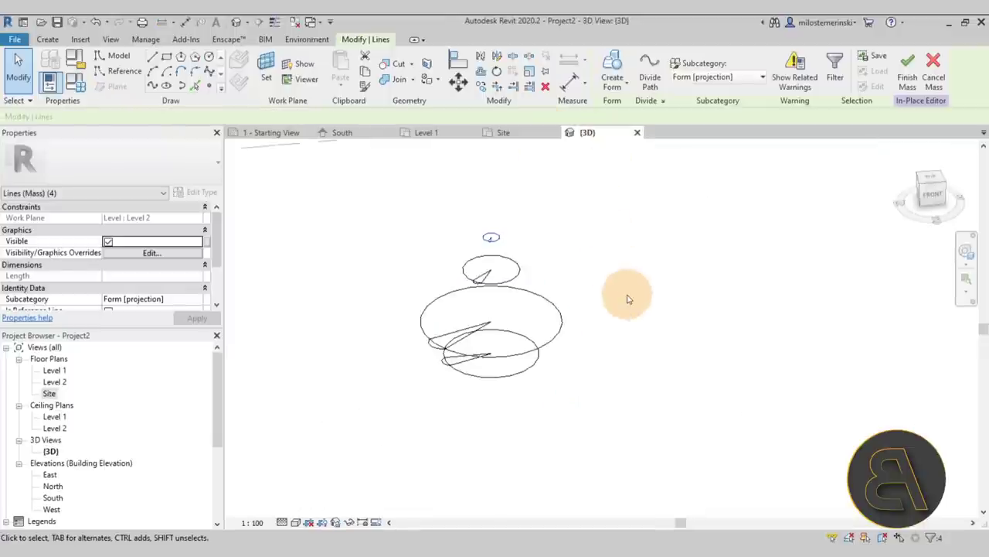
middle_click_drag(629, 291, 586, 376, "shift")
left_click(448, 371)
Create a form from the segment lines of all four stacked profiles, leaving out the full circles
middle_click_drag(449, 371, 641, 391, "shift")
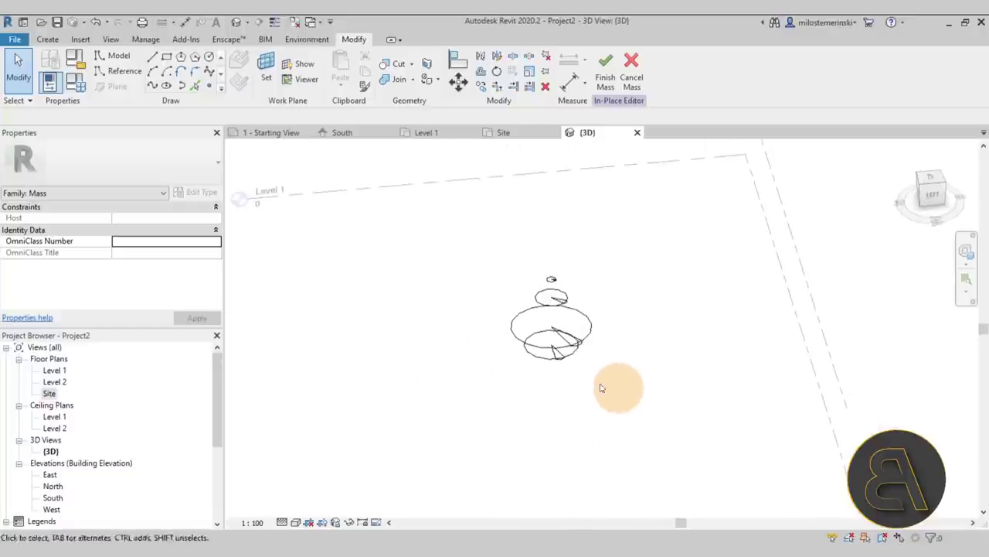
scroll(561, 382, "up", 5)
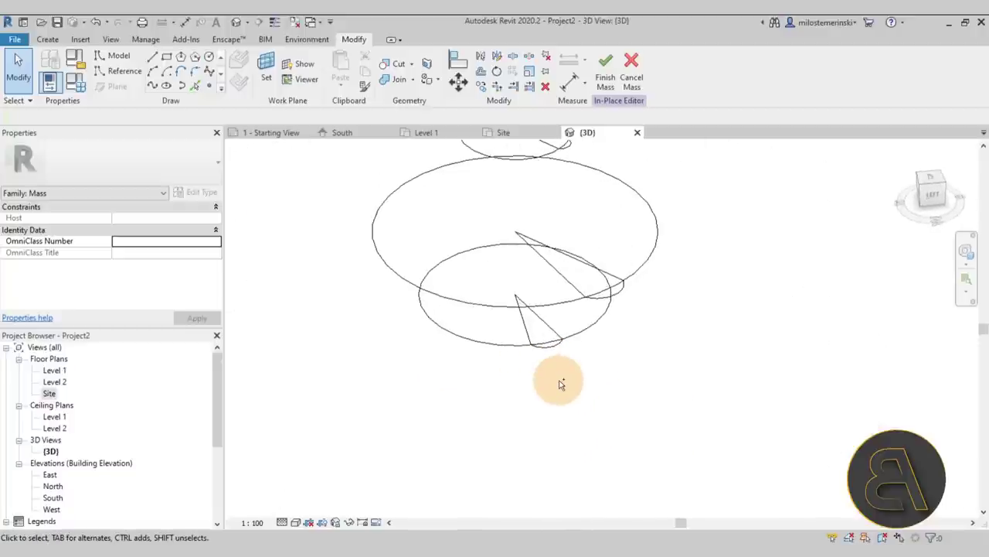
middle_click_drag(559, 388, 515, 316, "shift")
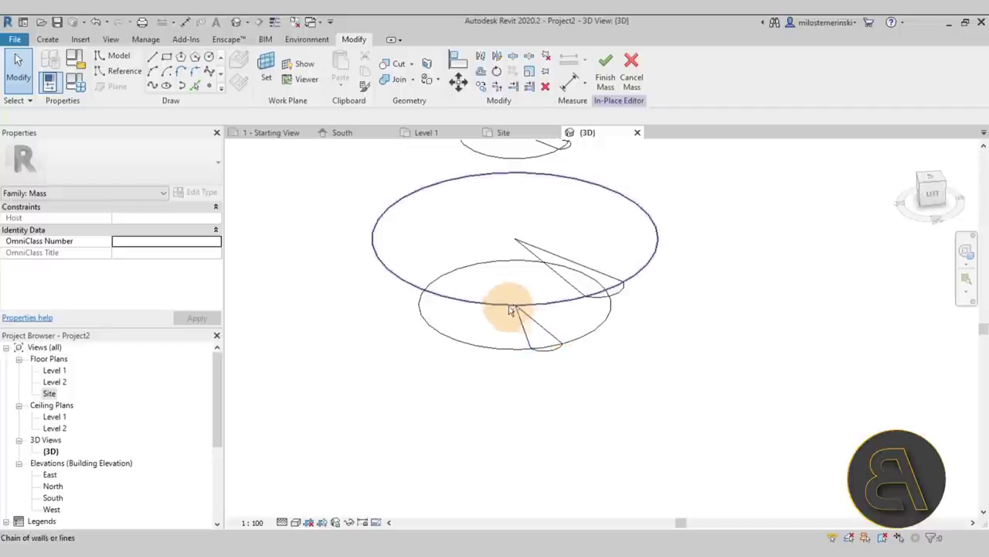
left_click_drag(497, 286, 576, 377)
middle_click_drag(667, 411, 629, 400, "shift")
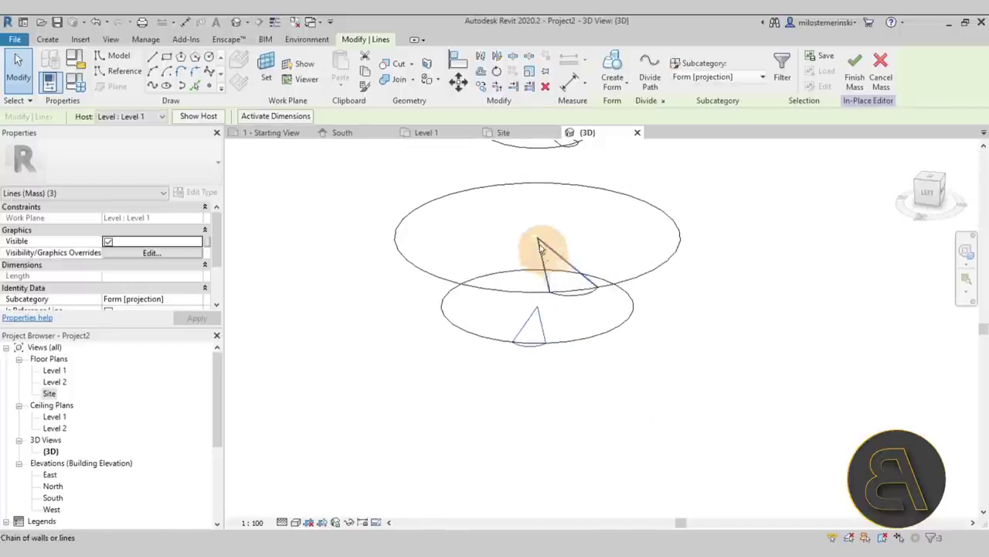
left_click_drag(523, 221, 612, 304)
middle_click_drag(612, 304, 520, 261, "shift")
left_click_drag(520, 261, 580, 316, "ctrl")
scroll(533, 193, "up", 5)
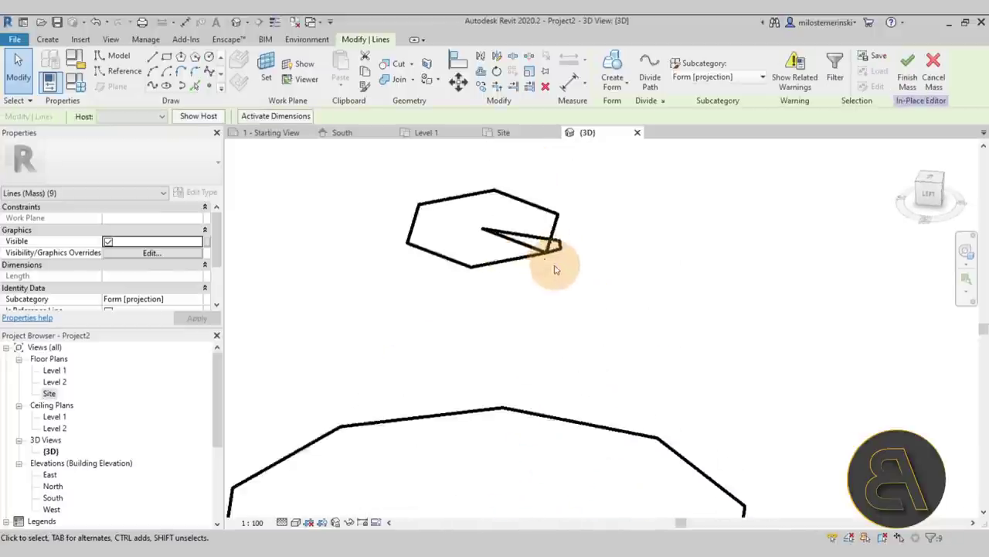
left_click_drag(473, 218, 589, 279, "ctrl")
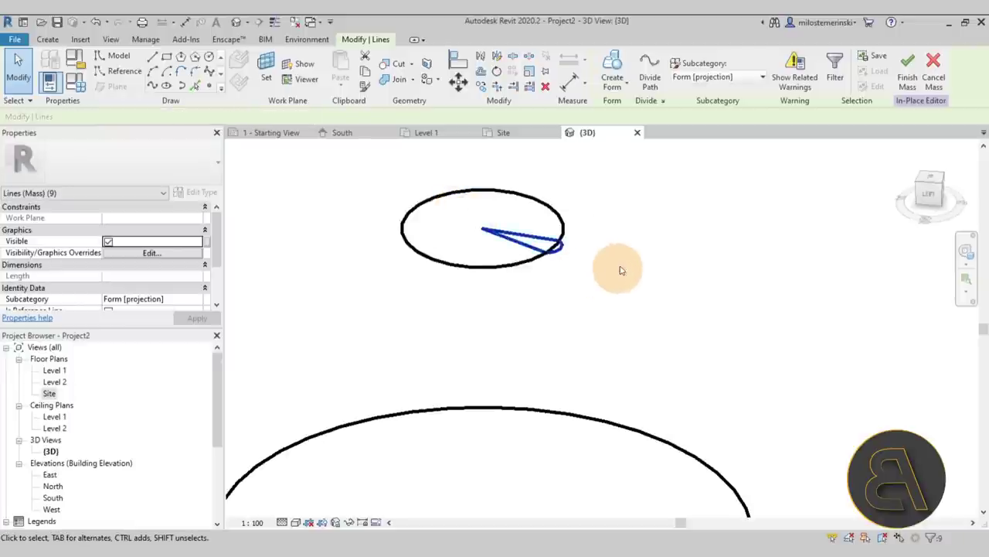
scroll(625, 232, "down", 3)
middle_click_drag(626, 221, 556, 357, "shift")
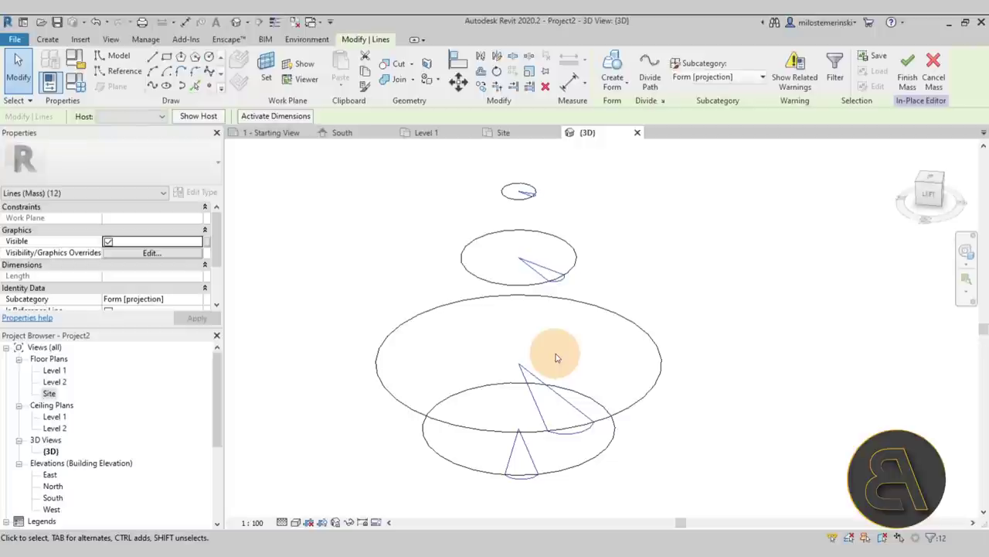
left_click(616, 70)
Examine the curvature and base of the new dome segment from several sides in the 3D view
scroll(555, 336, "down", 2)
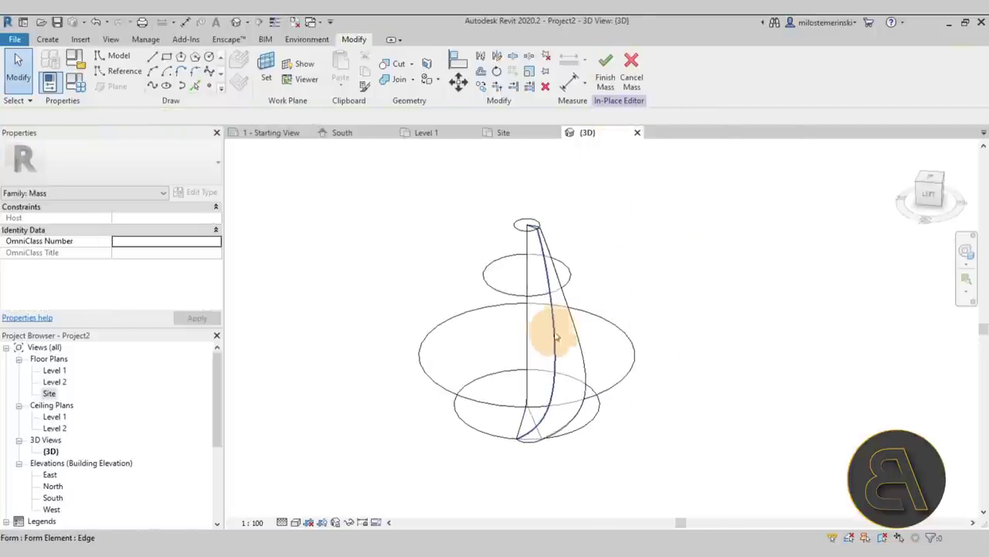
middle_click_drag(687, 462, 495, 480, "shift")
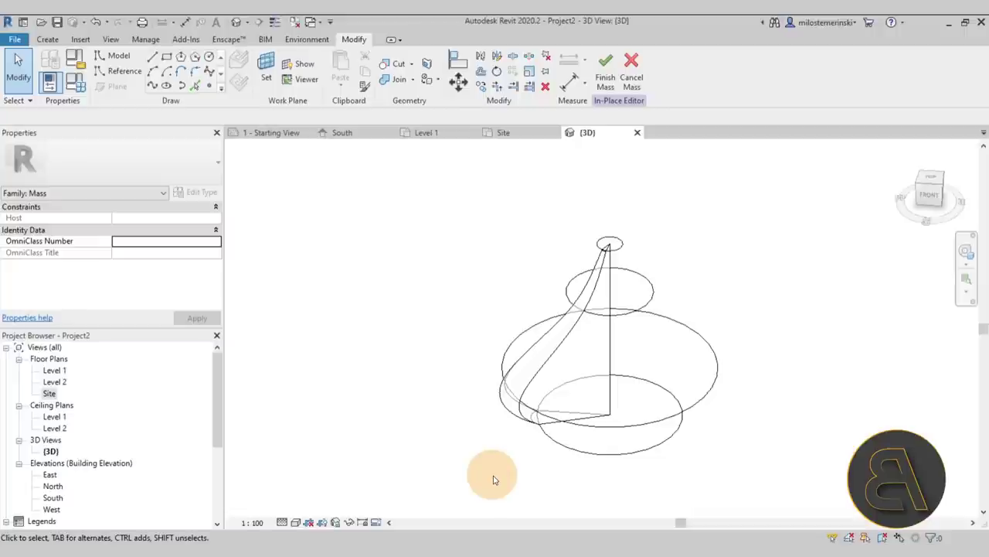
scroll(610, 412, "up", 5)
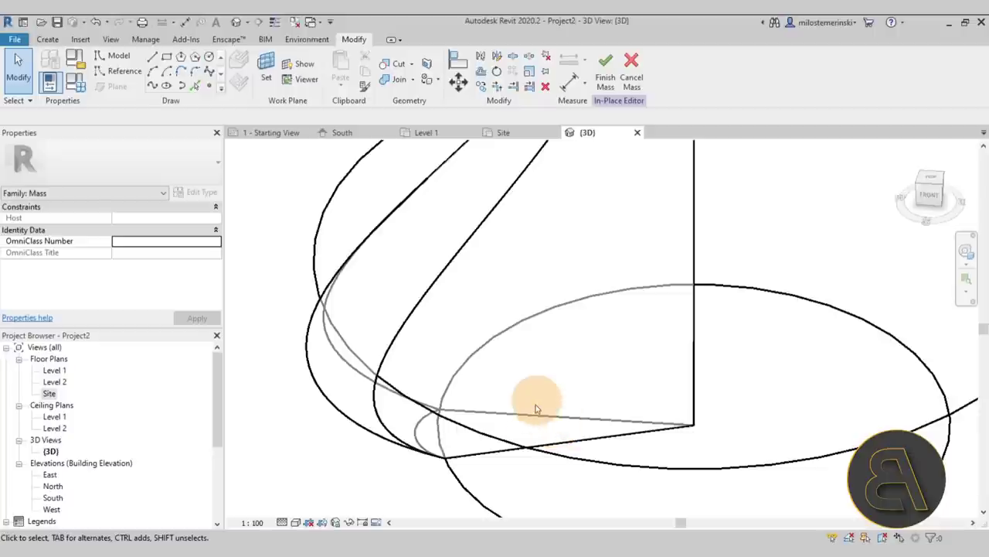
scroll(534, 378, "down", 3)
scroll(553, 340, "down", 3)
middle_click_drag(623, 453, 835, 472, "shift")
scroll(533, 309, "up", 4)
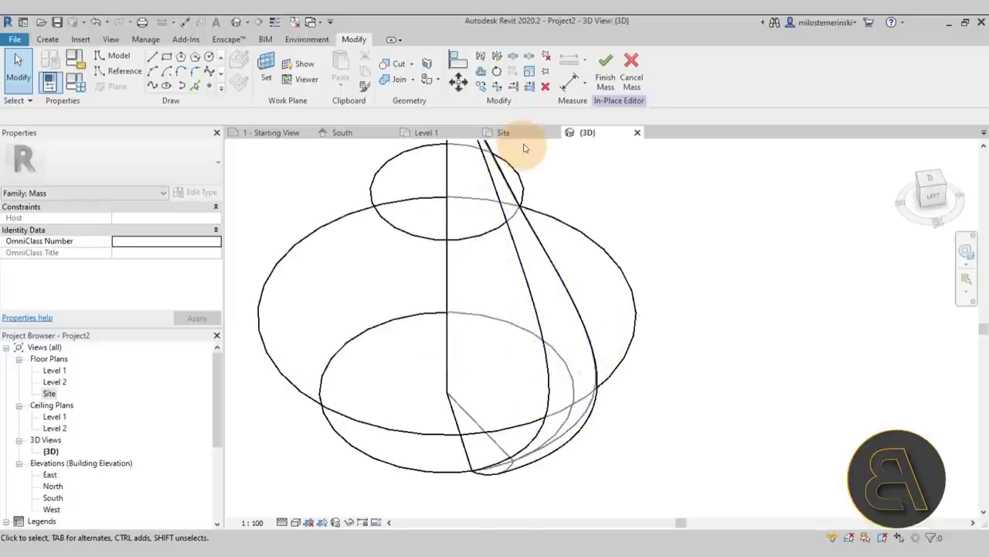
In the Site floor plan, rotate a copy of the whole dome segment form 20° counterclockwise about the circles' shared center
left_click(524, 139)
scroll(610, 320, "down", 2)
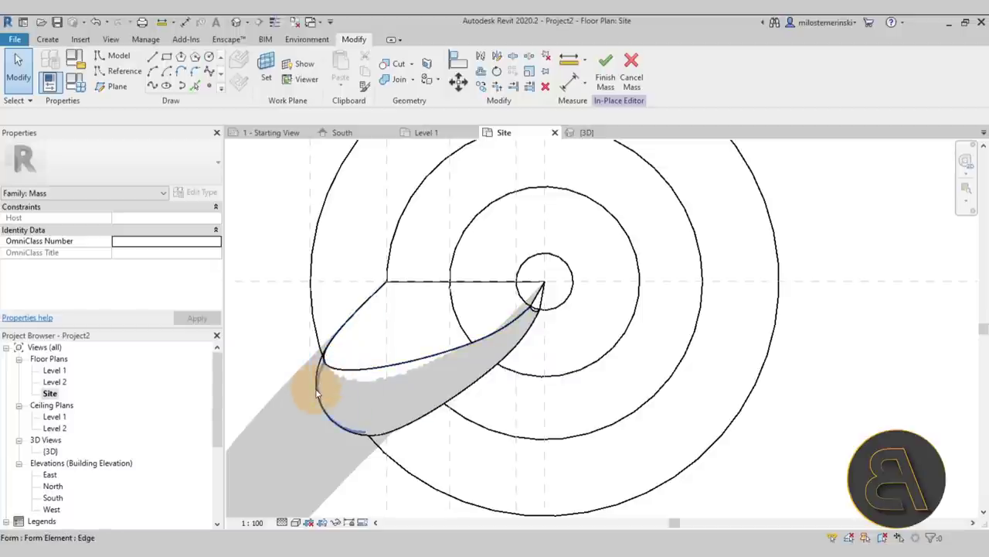
key("Tab")
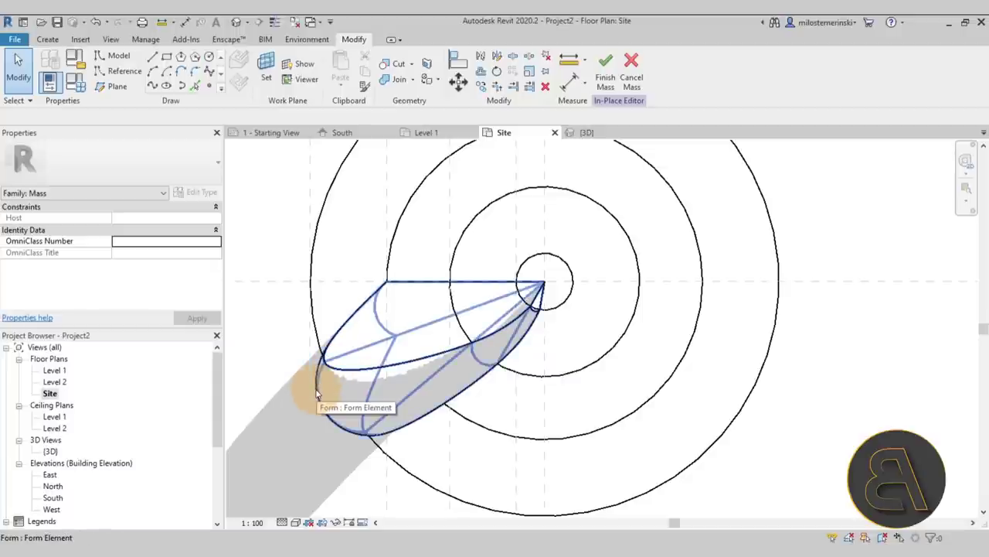
left_click(317, 394)
scroll(536, 386, "down", 2)
middle_click_drag(537, 387, 464, 393)
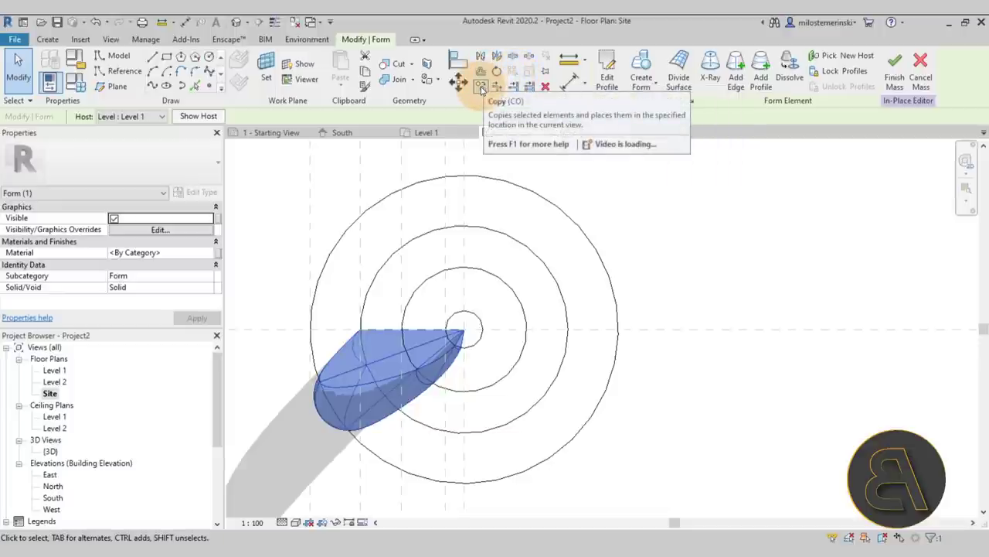
left_click(477, 83)
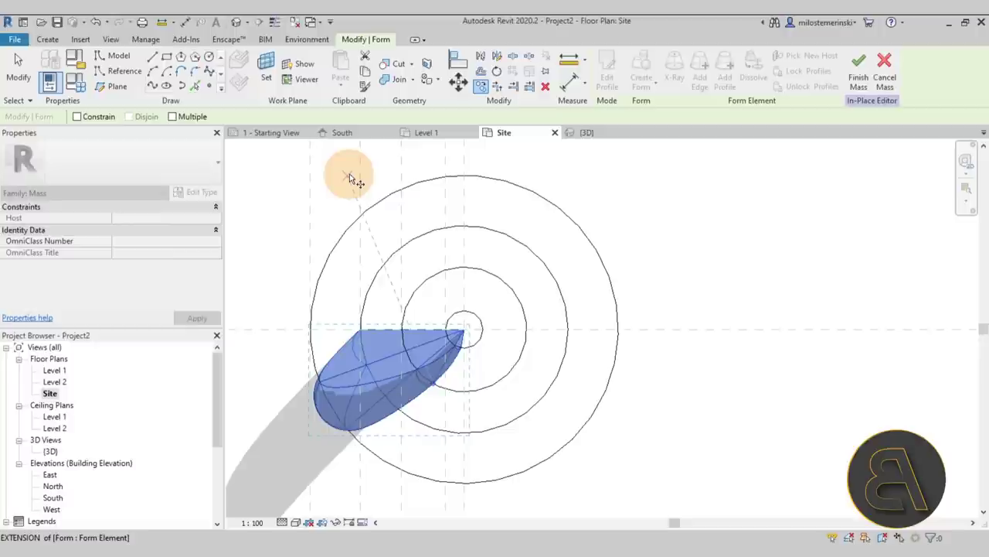
left_click(497, 74)
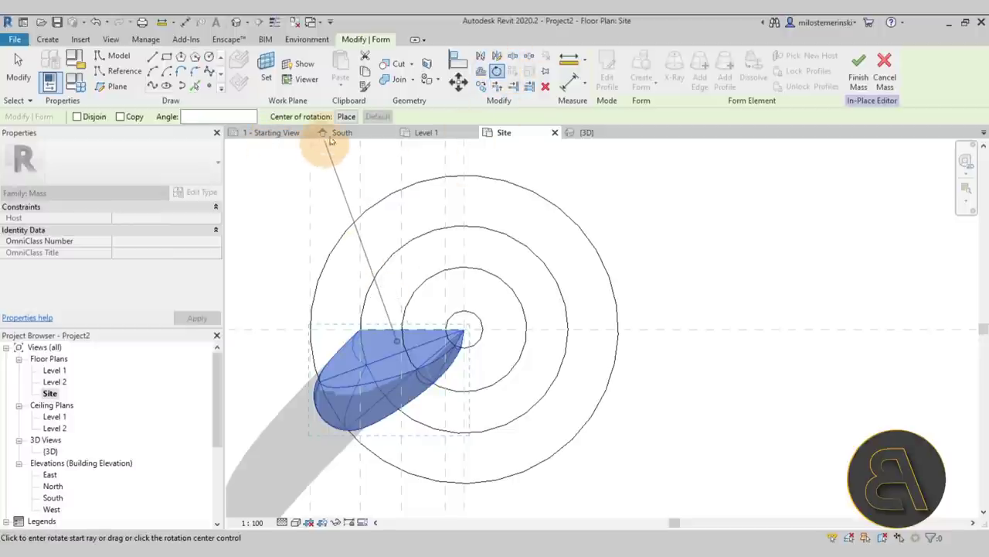
left_click(345, 117)
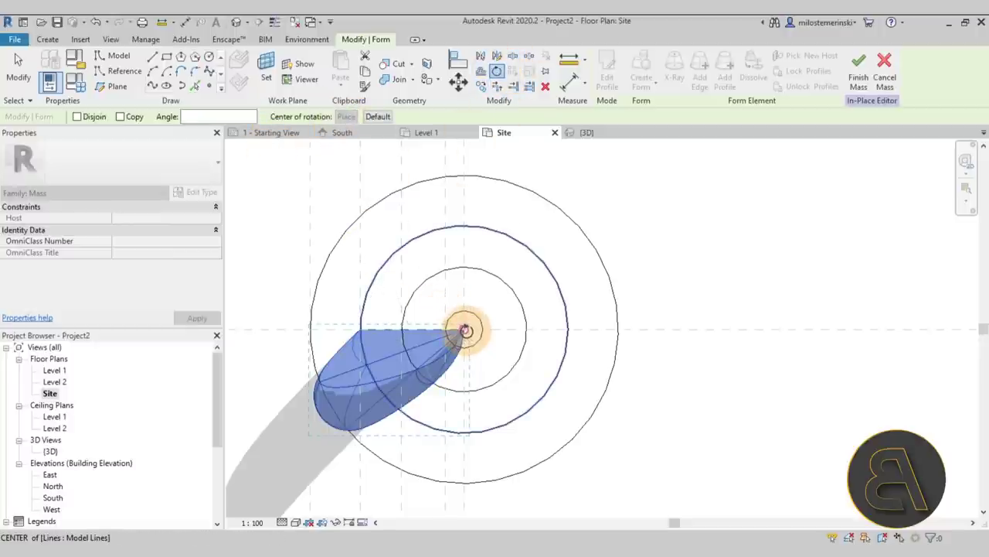
left_click(464, 331)
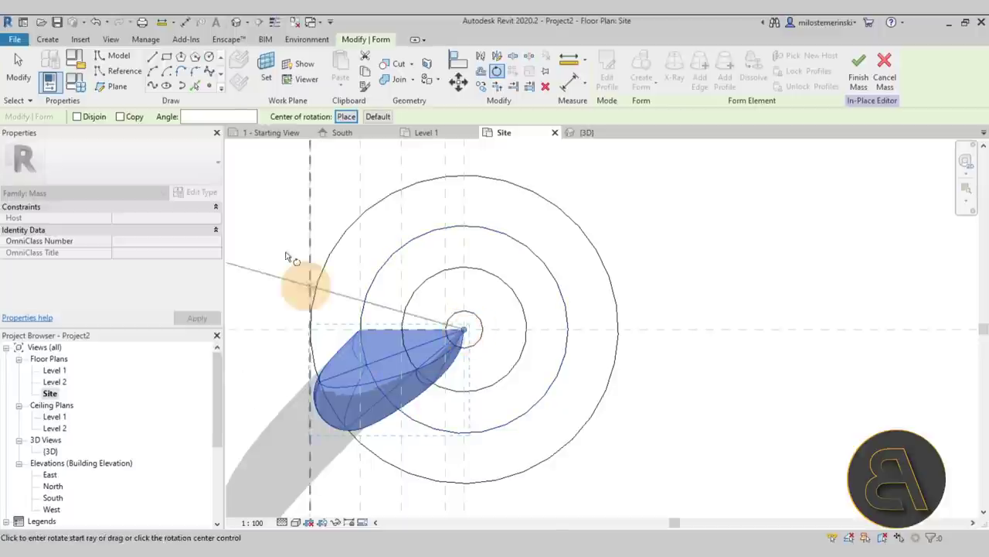
left_click(120, 117)
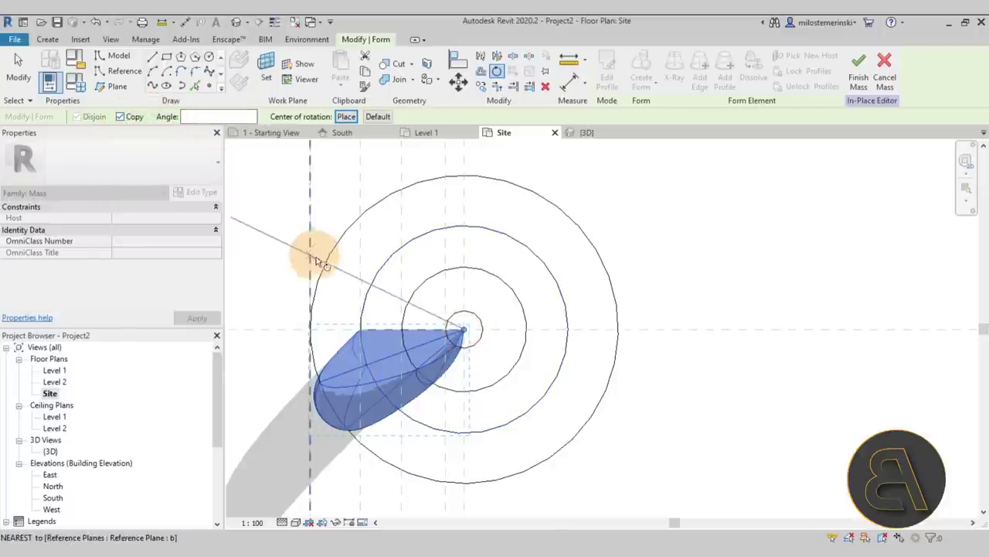
middle_click_drag(316, 271, 374, 215)
left_click(374, 215)
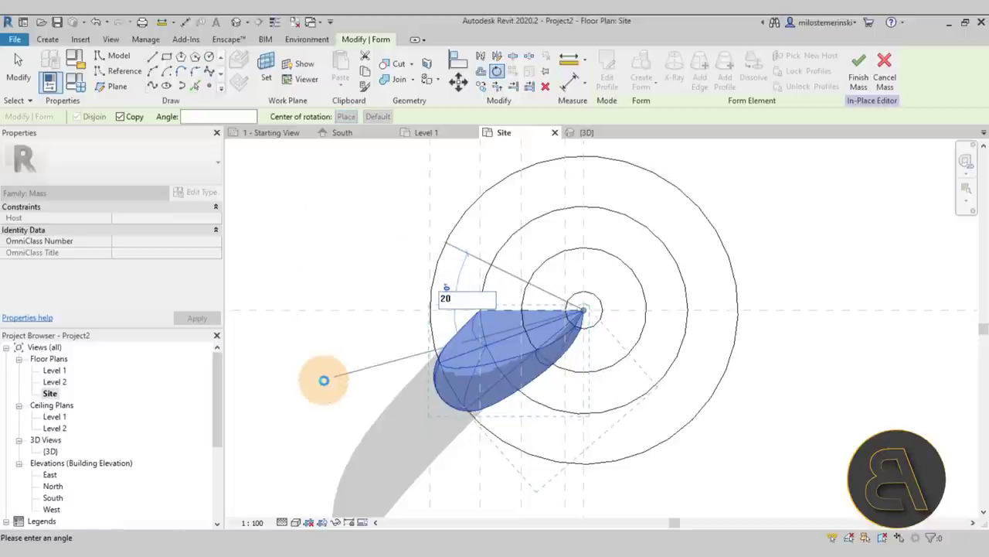
left_click(324, 379)
Make a third dome segment by rotating a copy of the second one another 20° counterclockwise about the shared center
middle_click_drag(419, 258, 371, 283)
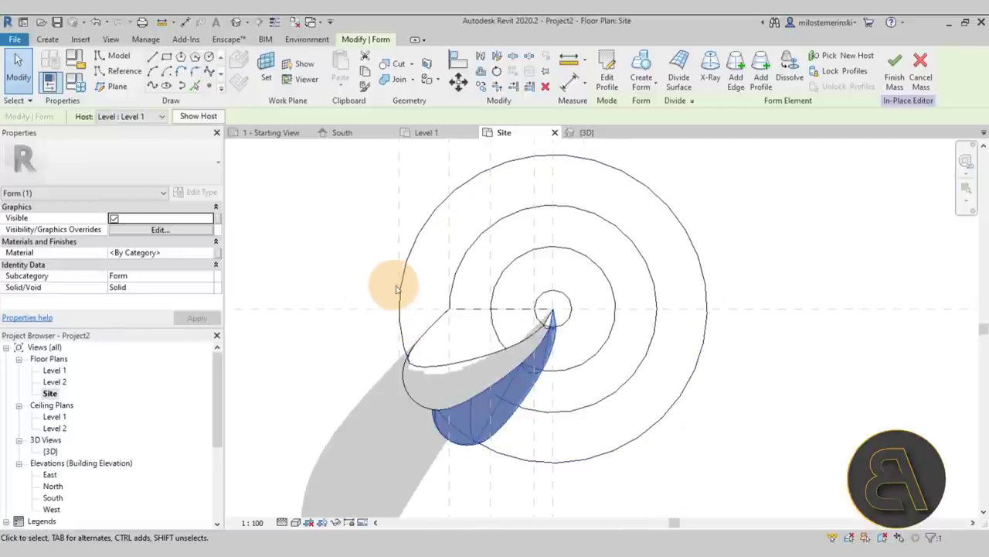
left_click(496, 71)
left_click(121, 117)
left_click(345, 116)
left_click(550, 310)
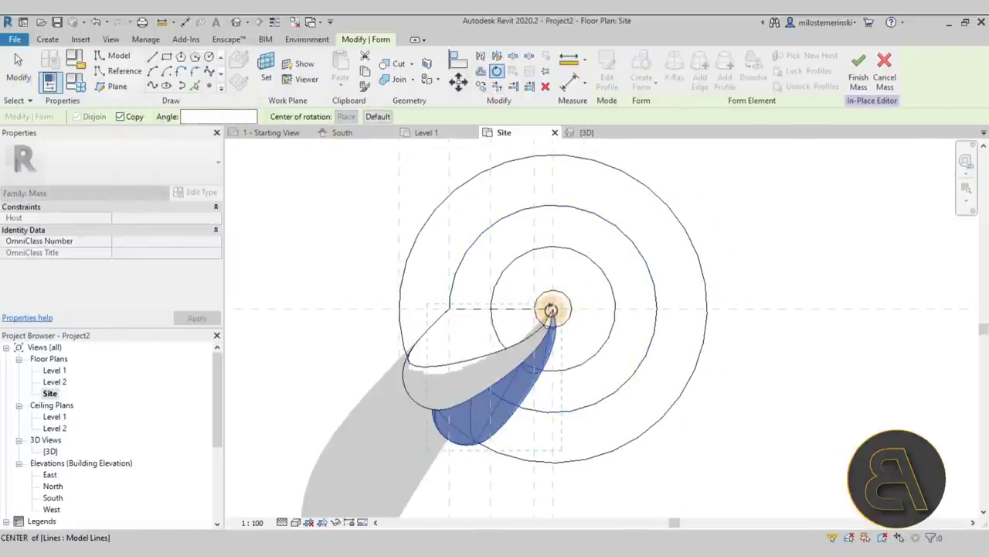
left_click(309, 228)
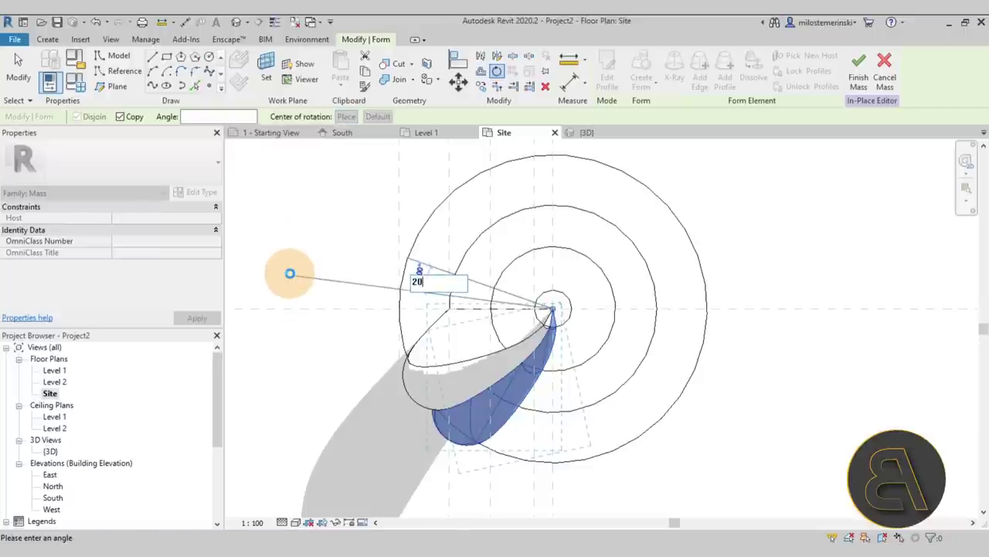
key("Return")
Make a fourth dome segment by rotating a copy of the third one 20° counterclockwise about the shared center
left_click(496, 70)
left_click(345, 117)
left_click(552, 310)
left_click(279, 213)
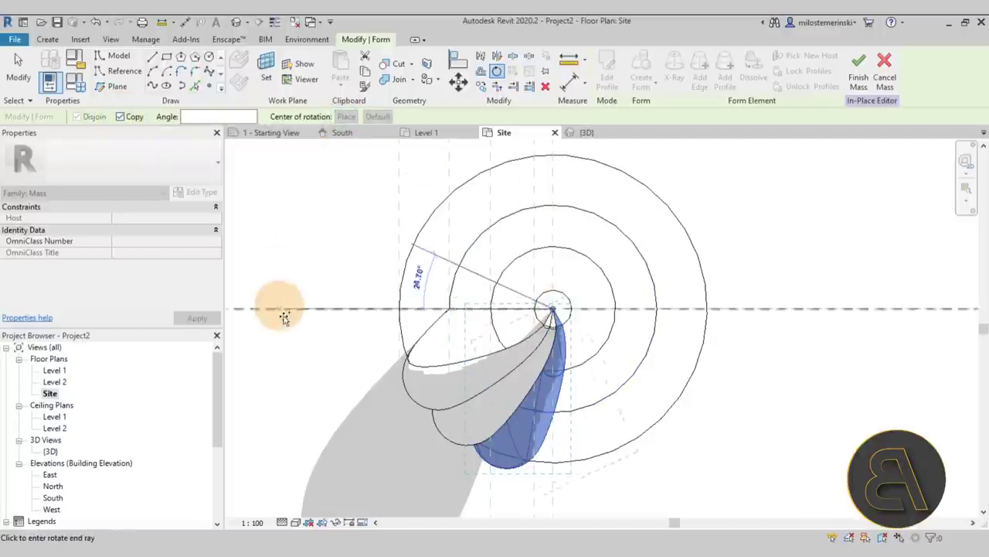
type("20")
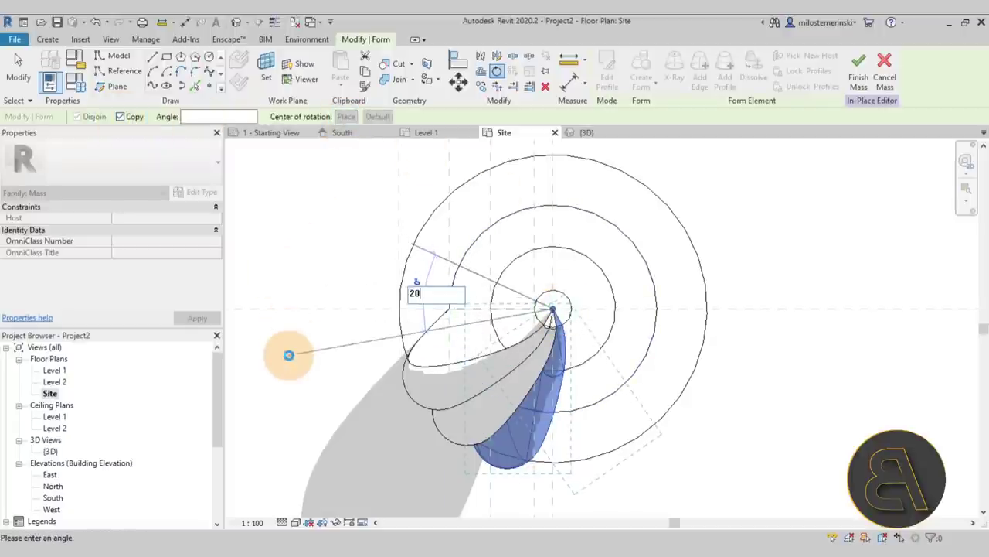
key("Return")
Select all four complete dome segment forms and rotate a copy of the group 80° counterclockwise about the shared center
left_click(585, 398)
middle_click_drag(562, 359, 557, 314)
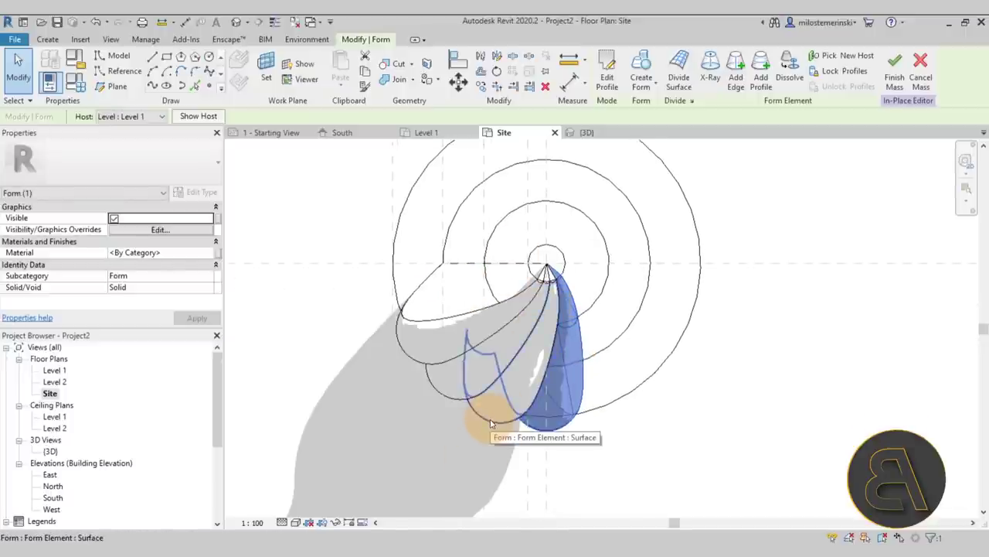
left_click(490, 423)
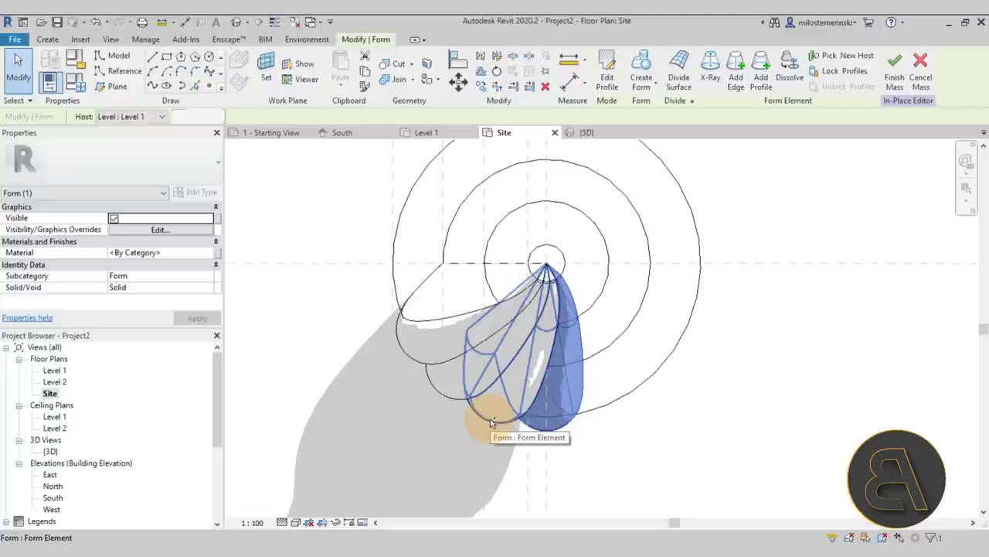
left_click(474, 404, "ctrl")
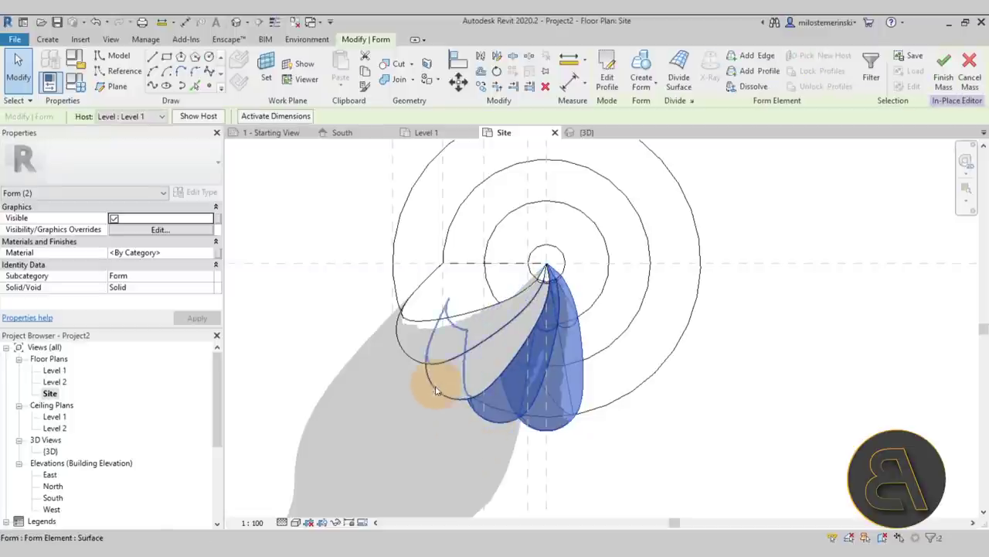
key("Tab")
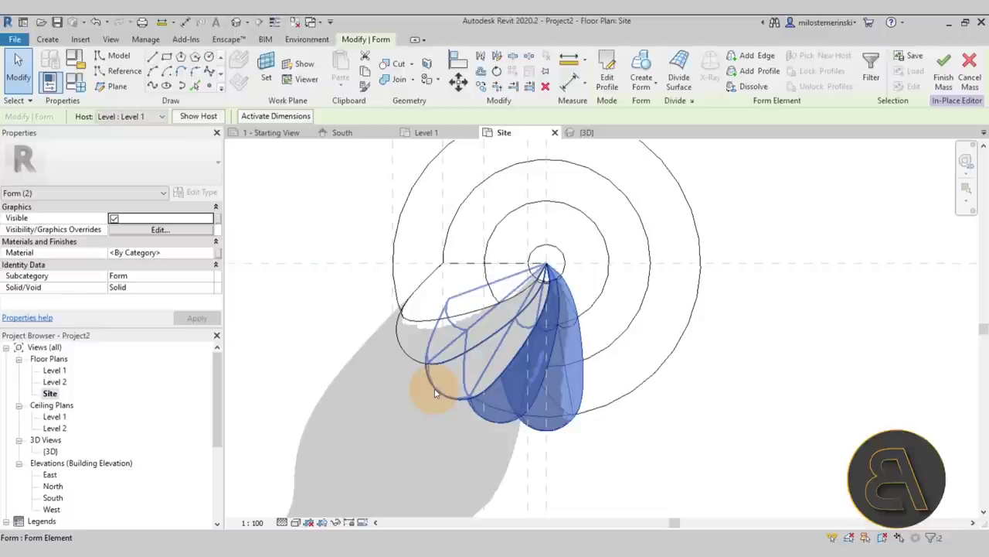
left_click(434, 388, "ctrl")
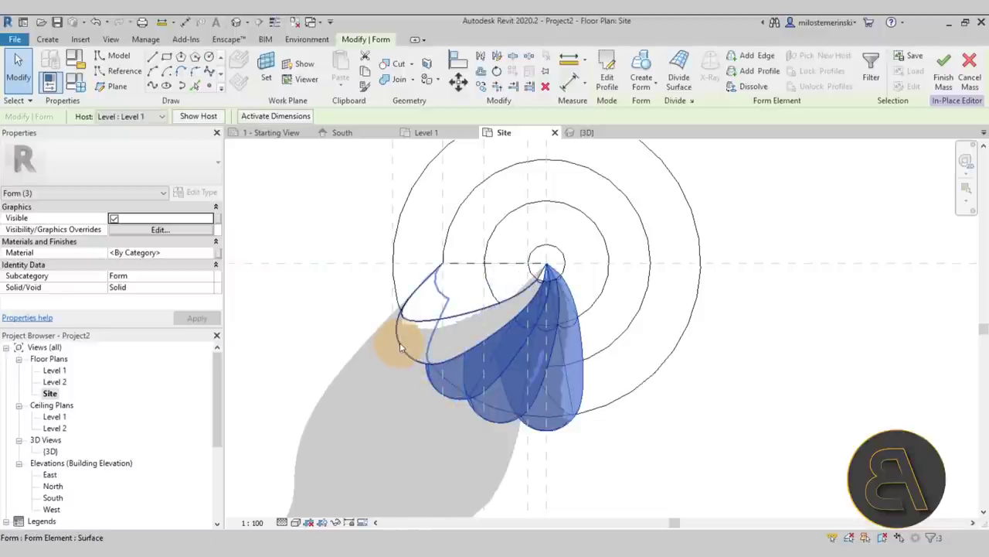
key("Tab")
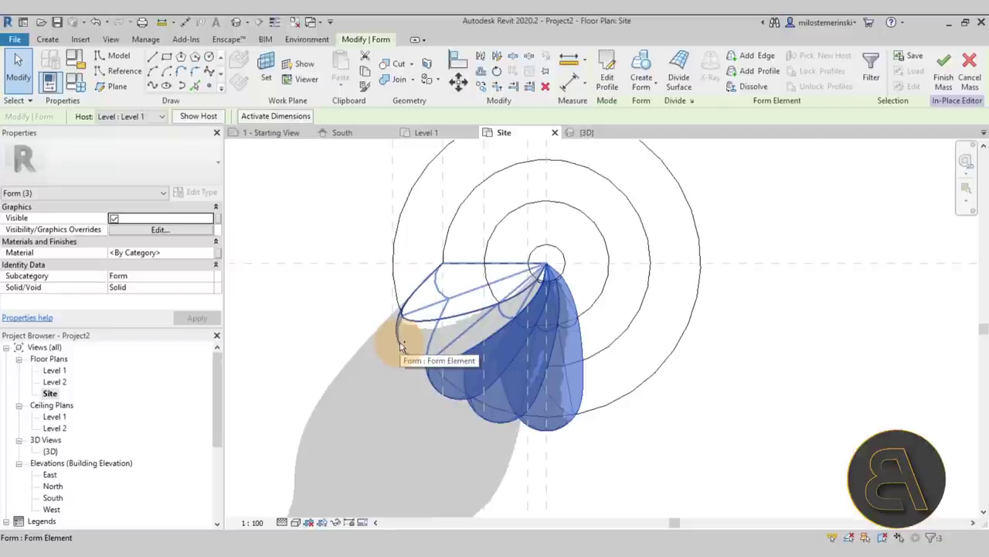
left_click(398, 340, "ctrl")
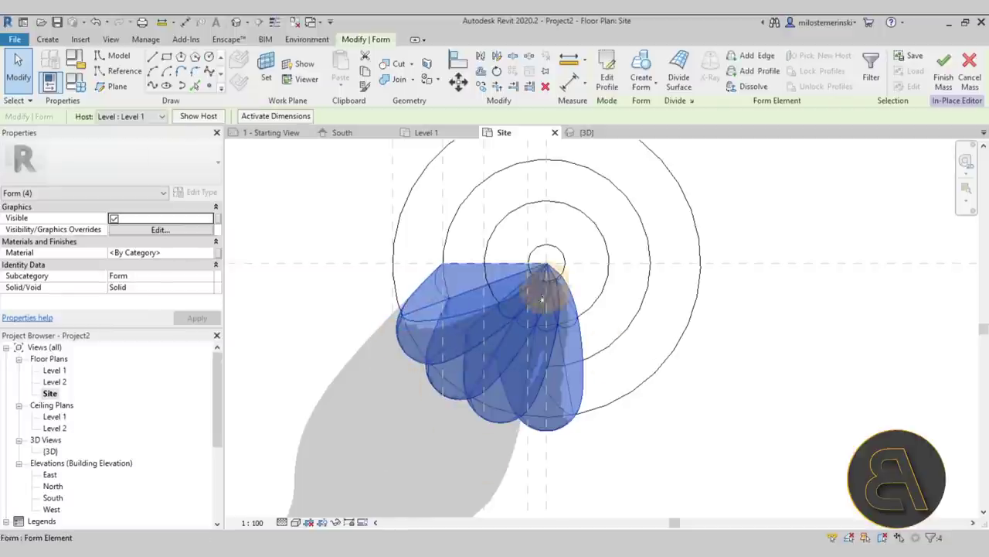
middle_click_drag(624, 415, 557, 450)
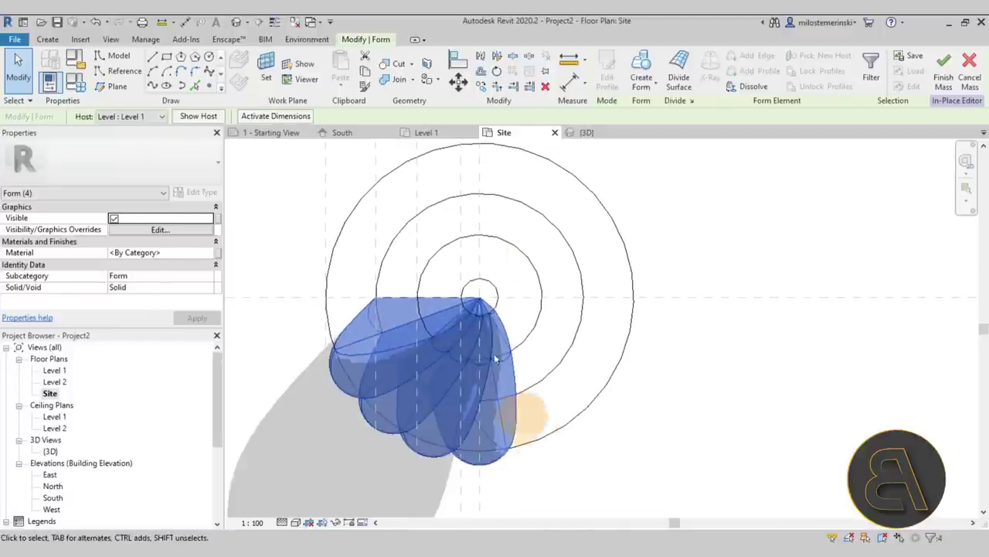
left_click(497, 71)
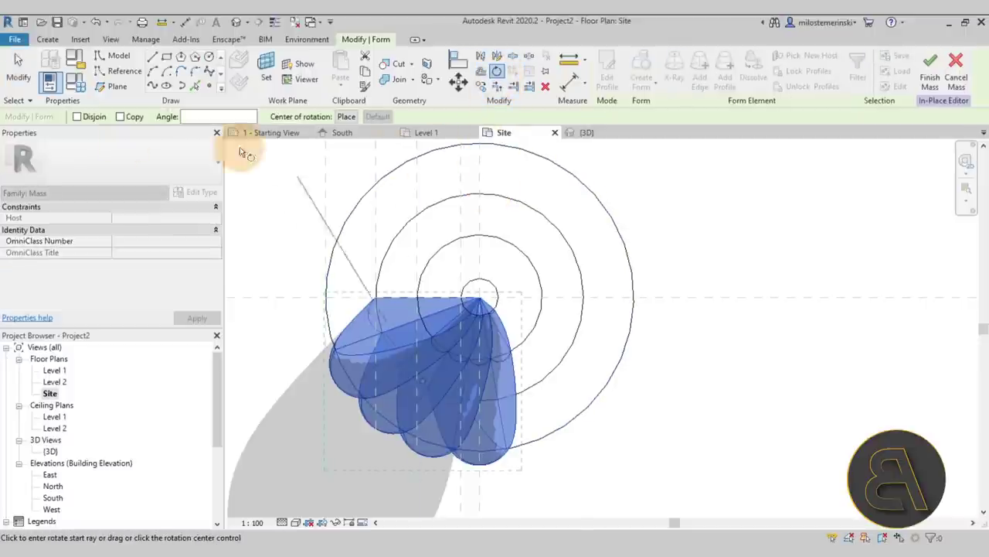
left_click(131, 117)
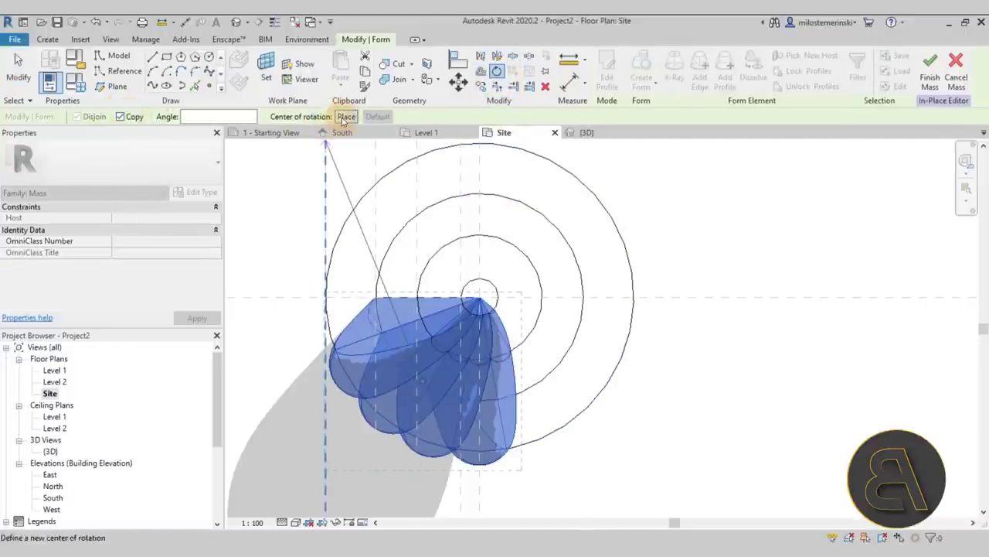
left_click(479, 297)
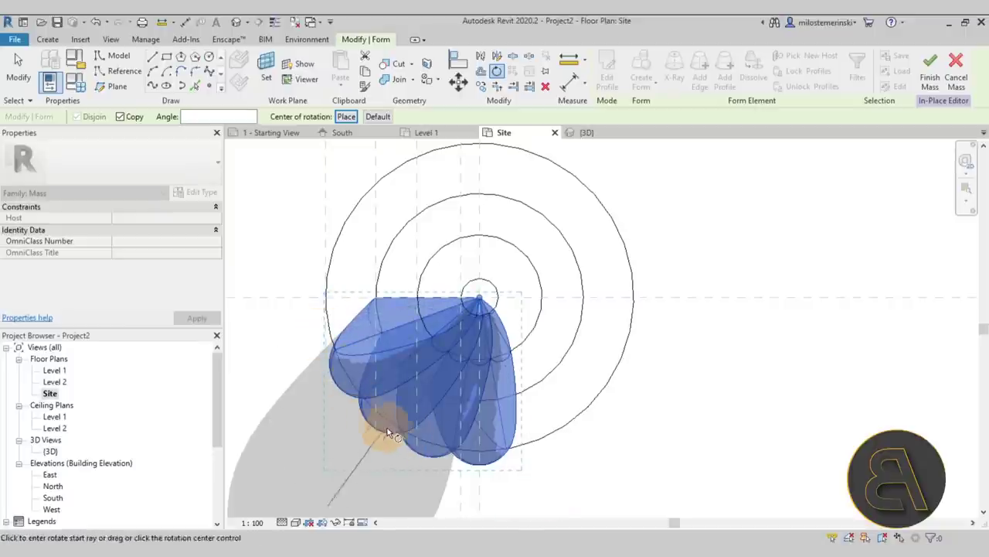
middle_click_drag(325, 351, 455, 338)
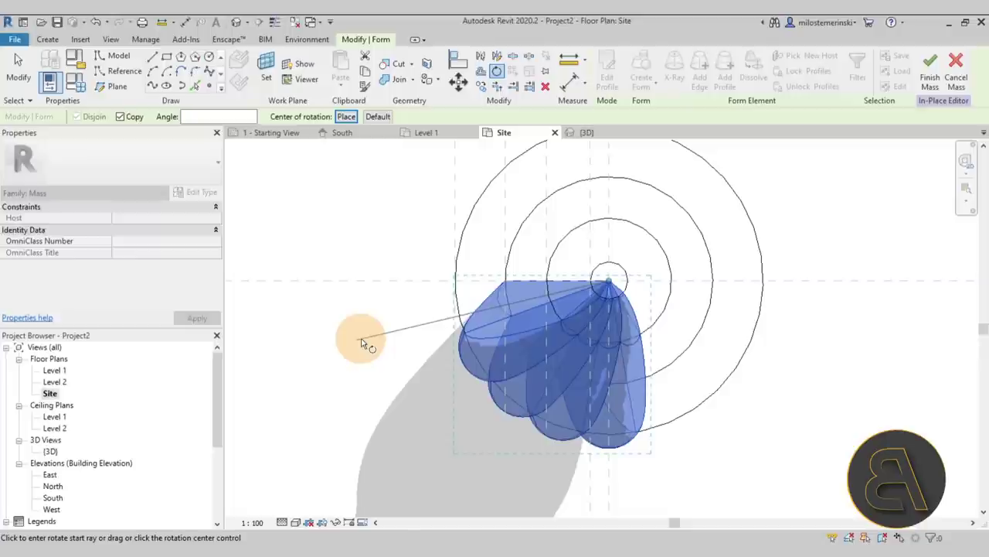
left_click(332, 323)
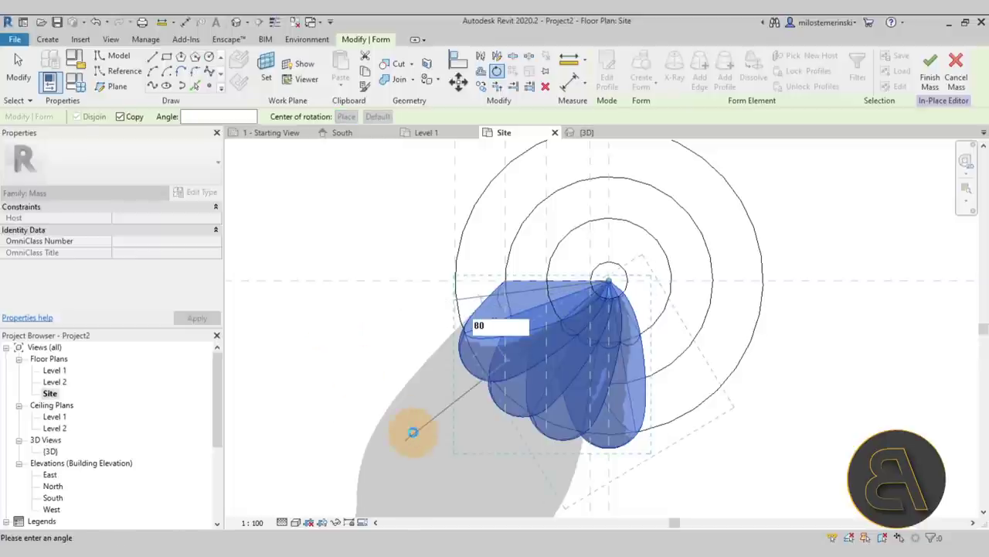
left_click(413, 432)
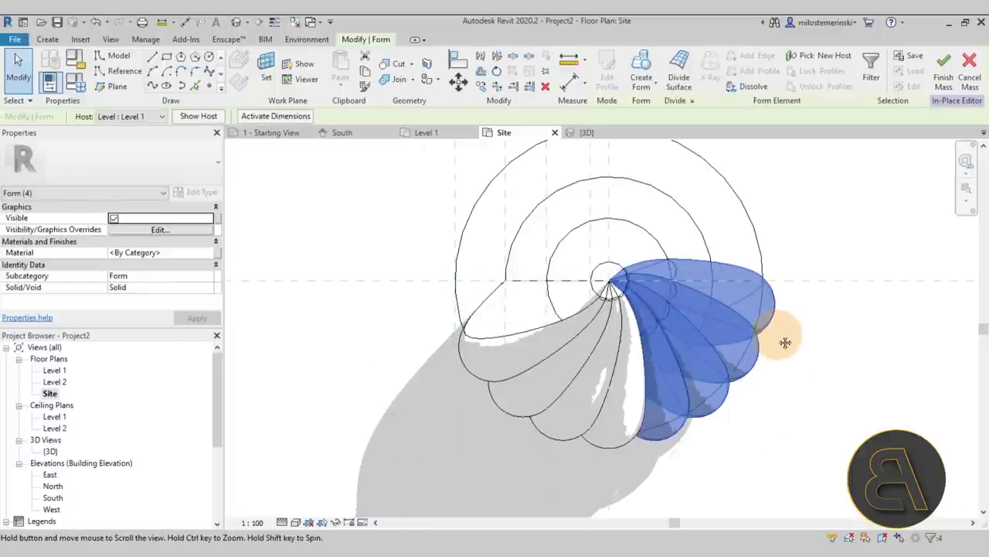
Rotate a copy of the four newest segments another 80° counterclockwise about the center, making twelve segments in total
middle_click_drag(737, 310, 616, 344)
left_click(496, 70)
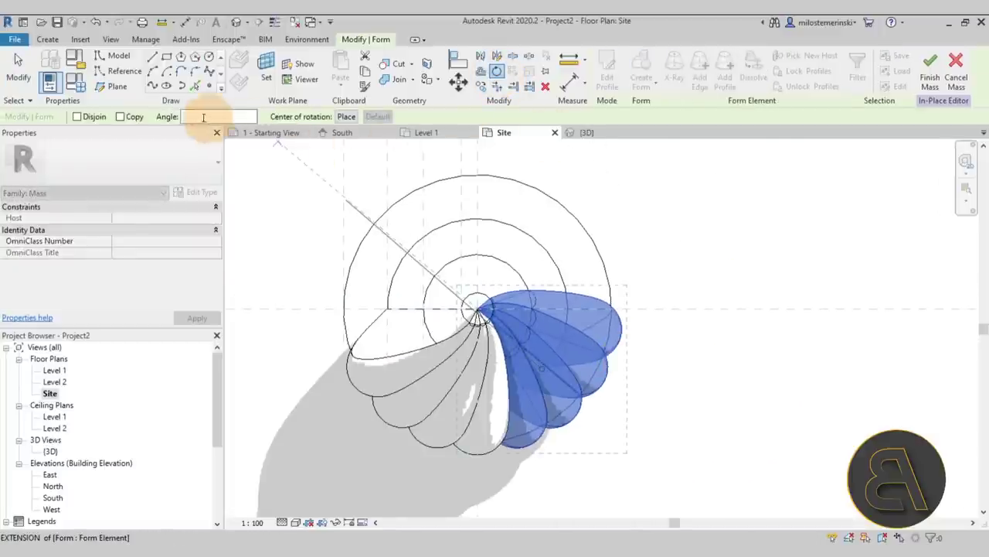
left_click(135, 116)
left_click(345, 116)
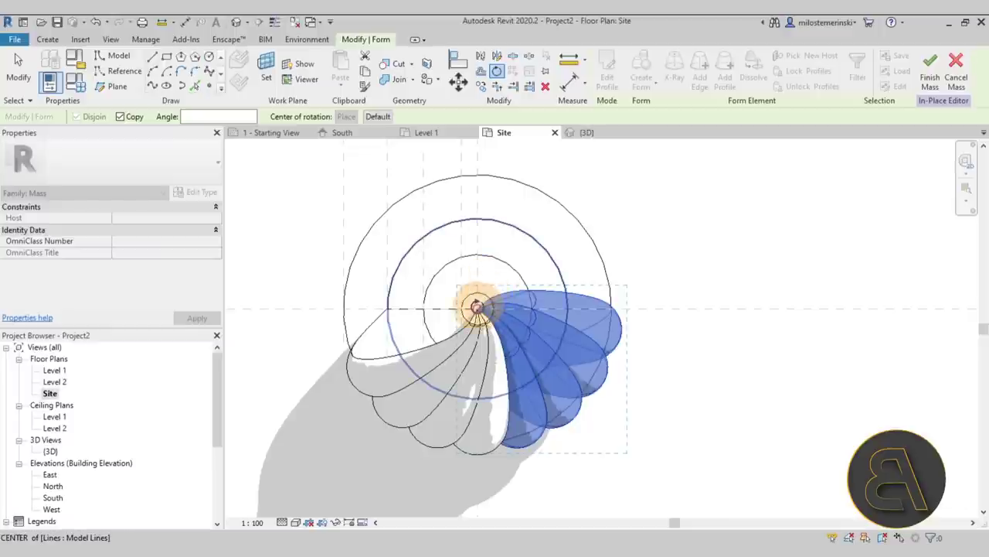
left_click(478, 313)
left_click(784, 420)
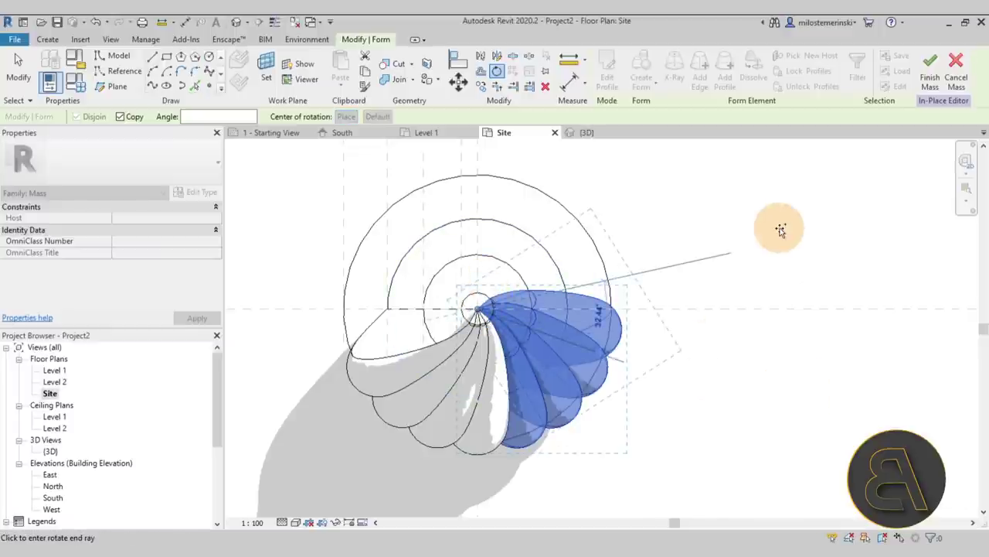
key("Return")
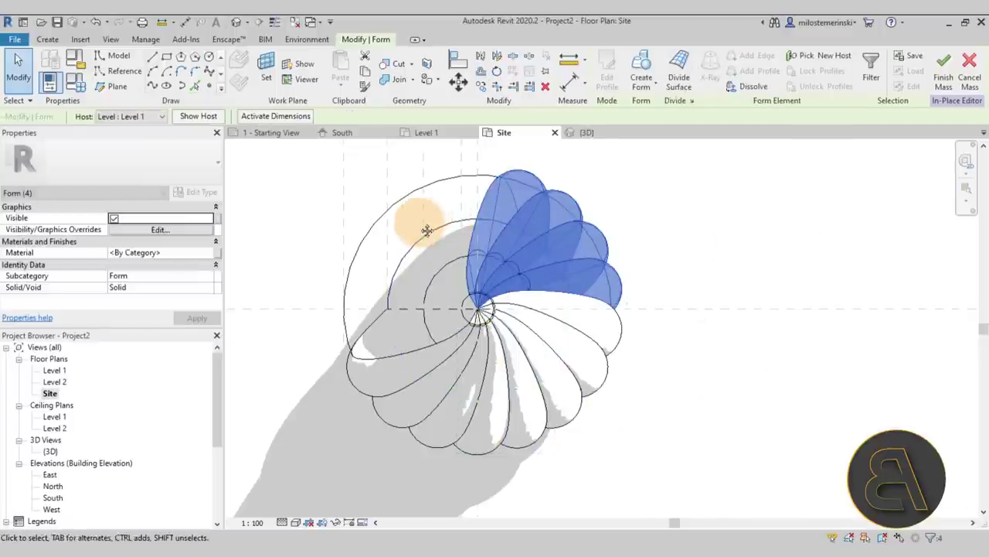
Rotate a copy of the four newest dome segments 80° counterclockwise about the shared center, making sixteen segments in total
left_click(497, 71)
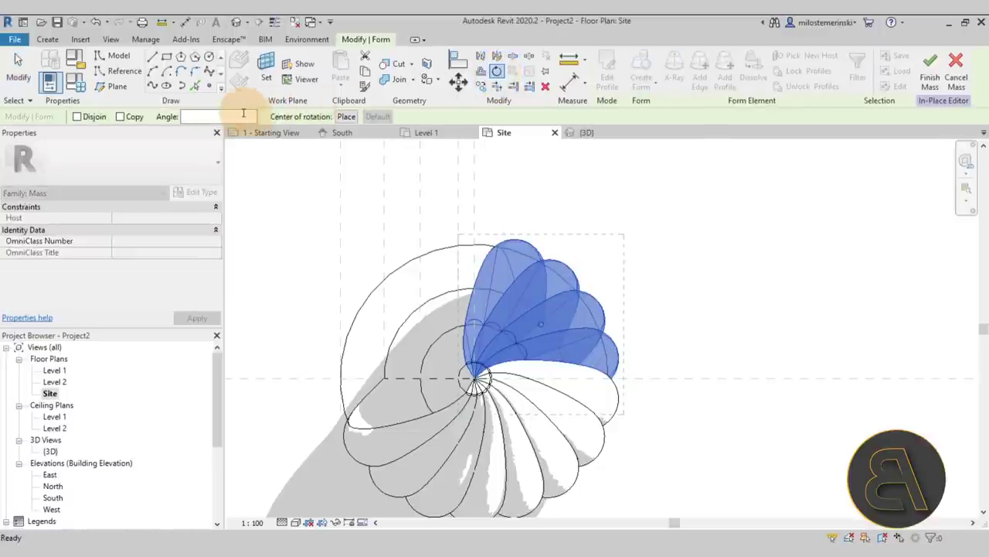
left_click(476, 378)
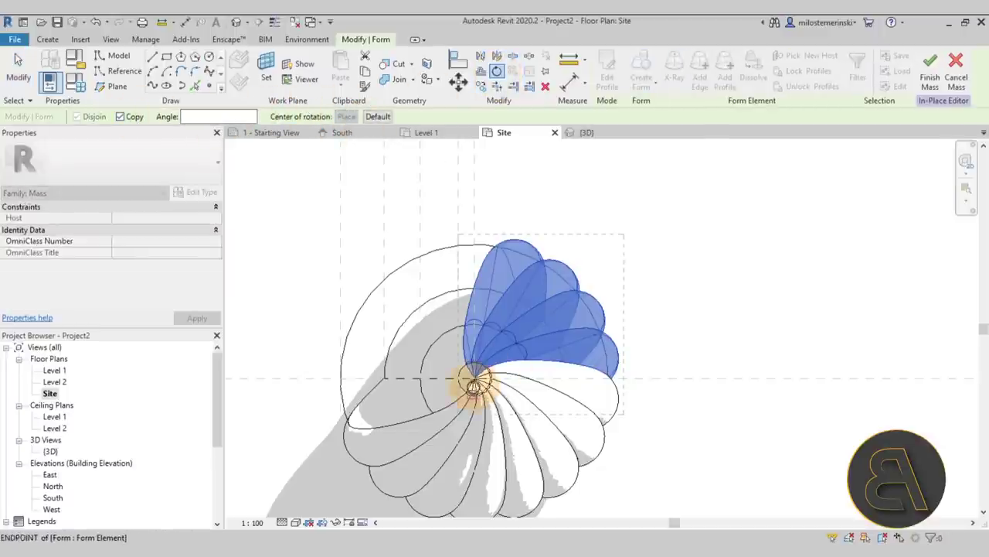
left_click(765, 289)
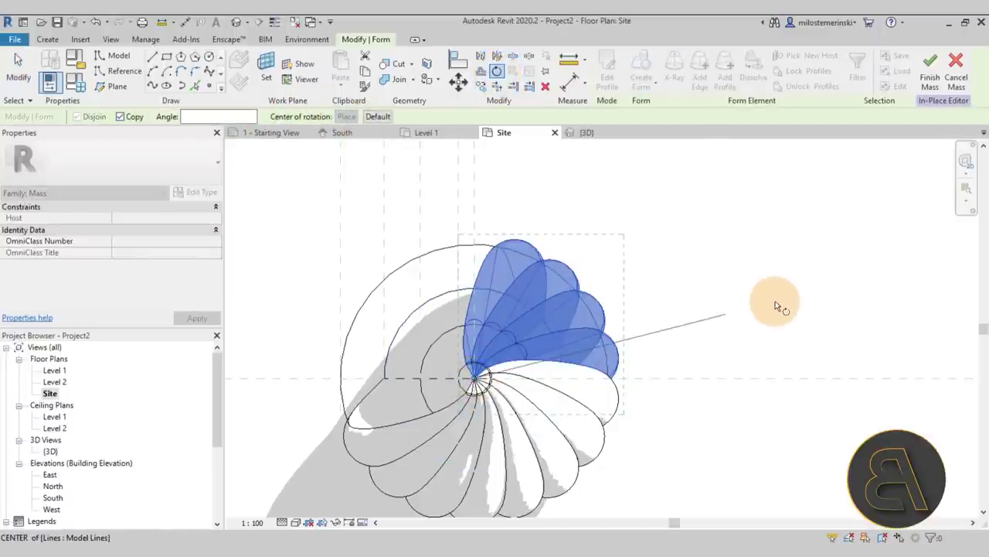
left_click(775, 301)
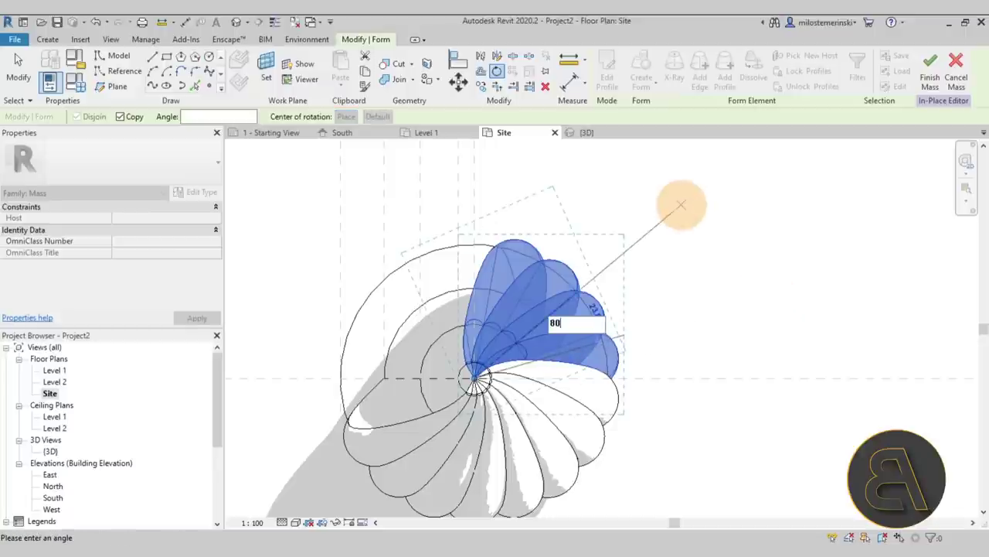
key("Return")
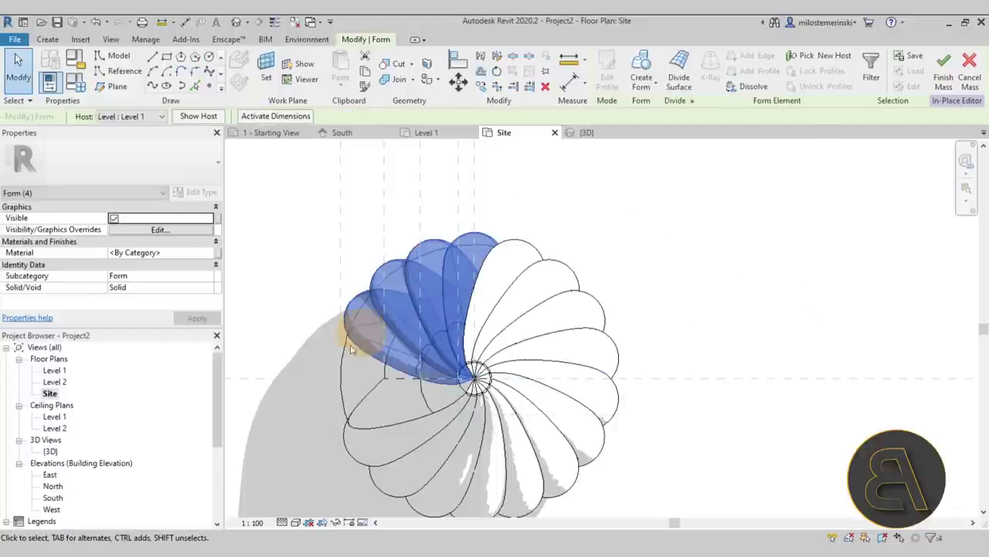
left_click(301, 419)
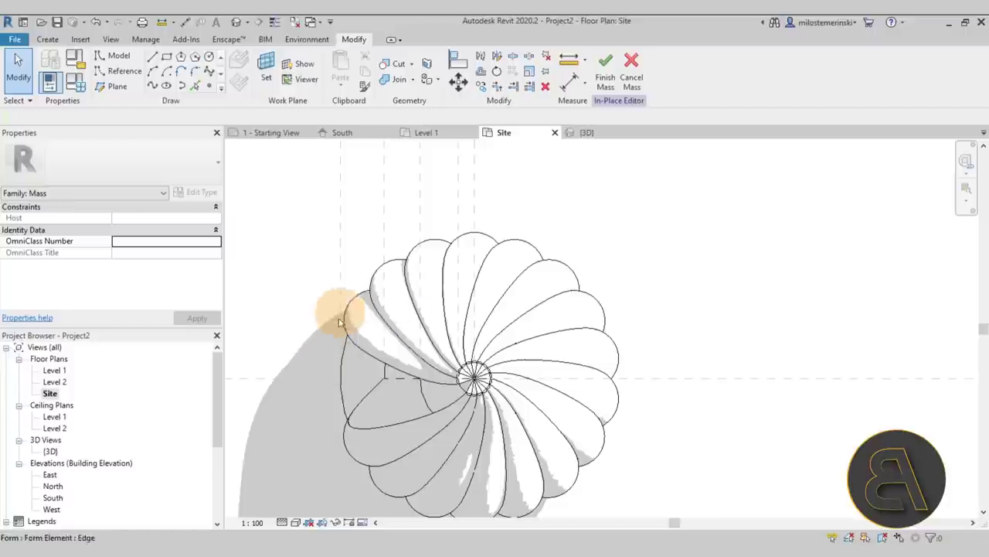
Select the two newest complete segment forms and rotate a copy of them 40° counterclockwise about the center to close the dome
middle_click_drag(365, 312, 438, 287)
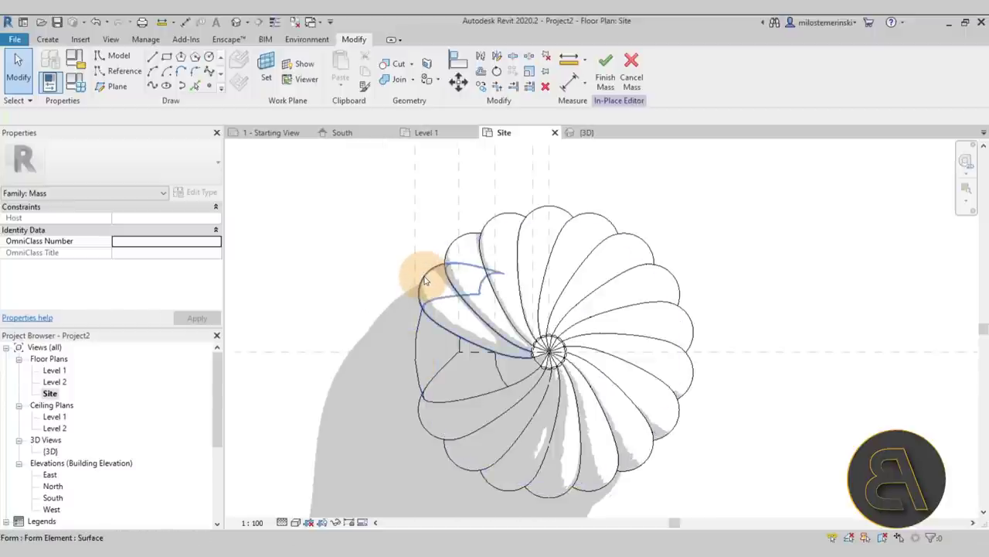
key("Tab")
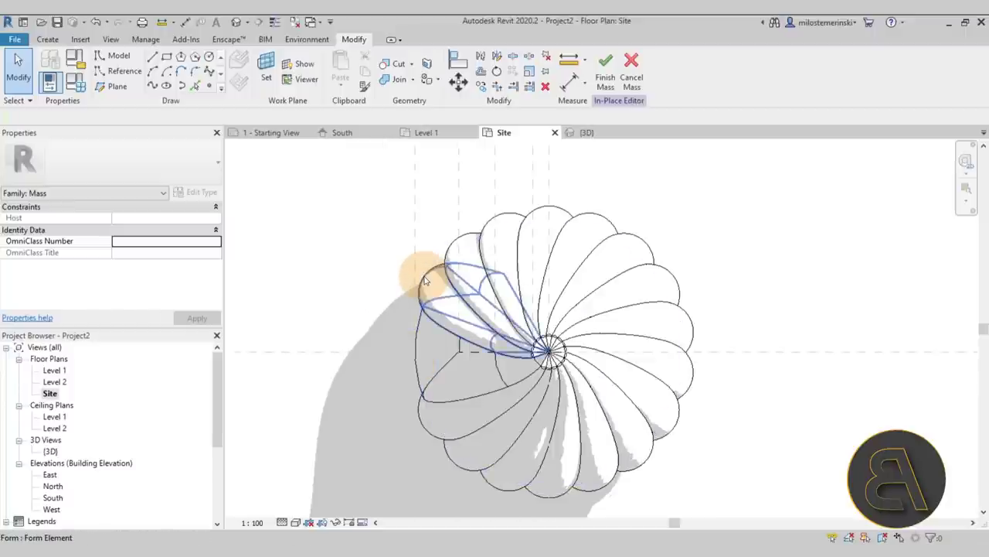
left_click(424, 281)
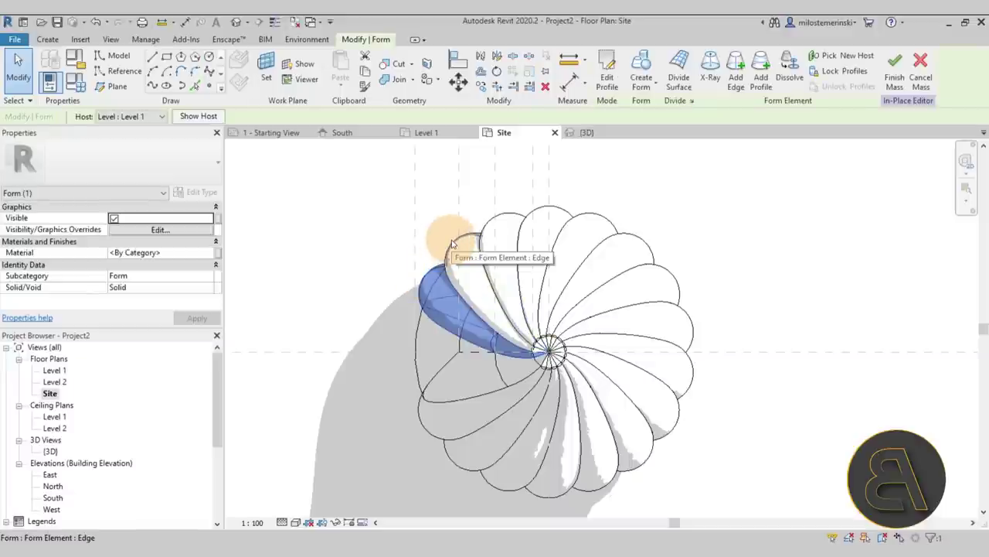
key("Tab")
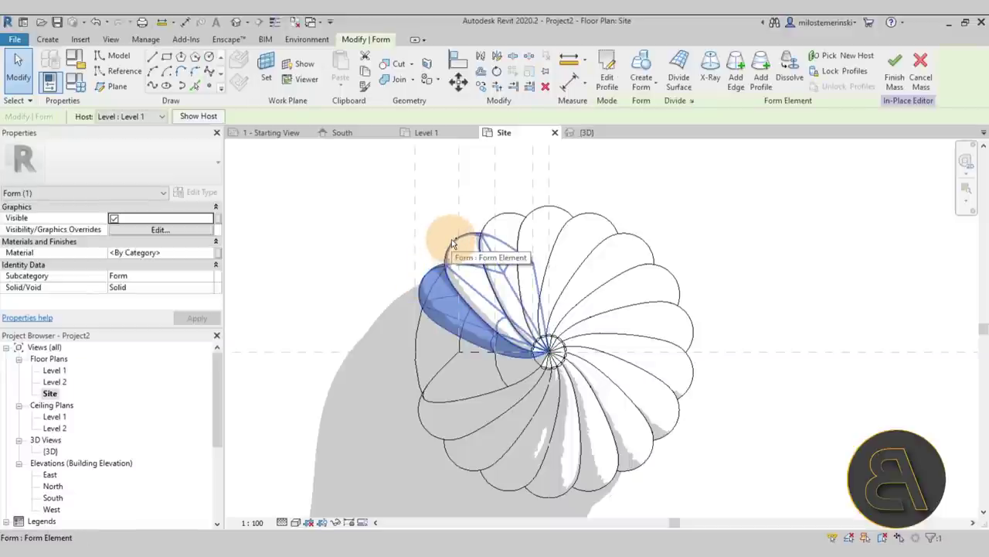
left_click(451, 239, "ctrl")
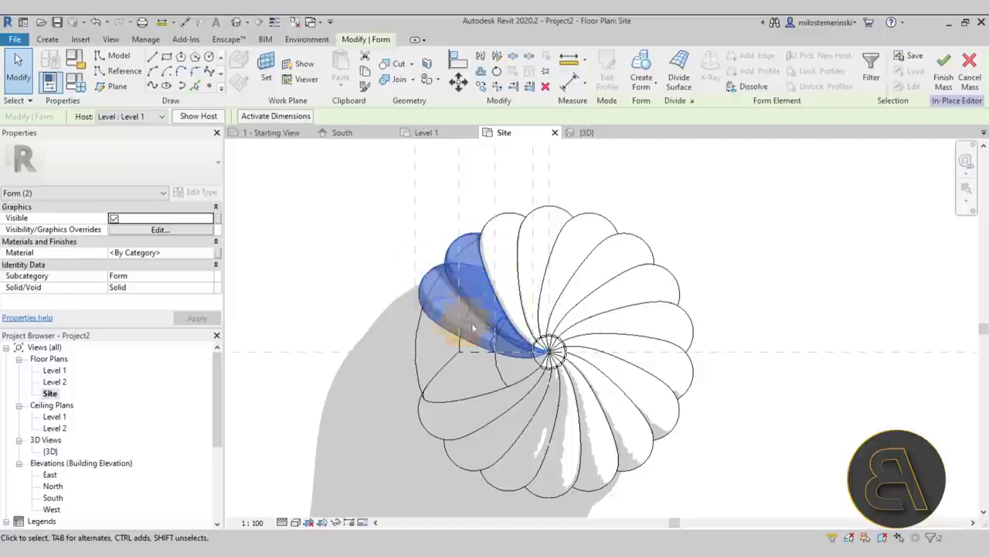
scroll(431, 315, "up", 2)
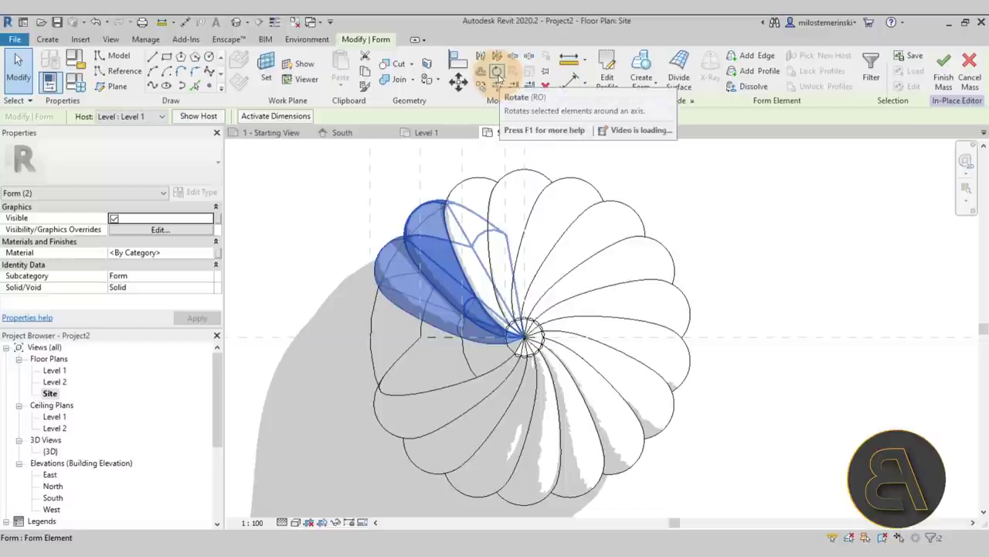
left_click(497, 72)
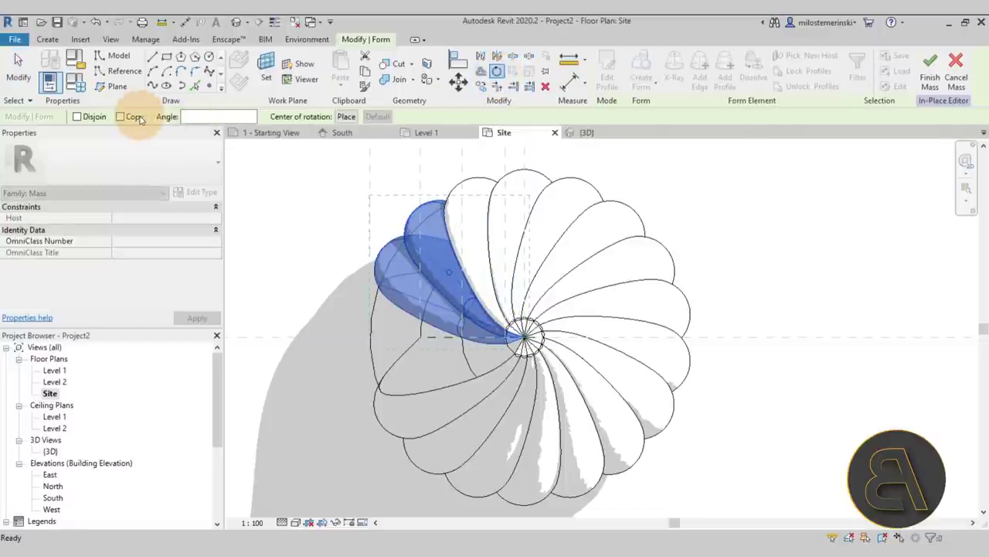
left_click(119, 116)
left_click(345, 116)
left_click(525, 336)
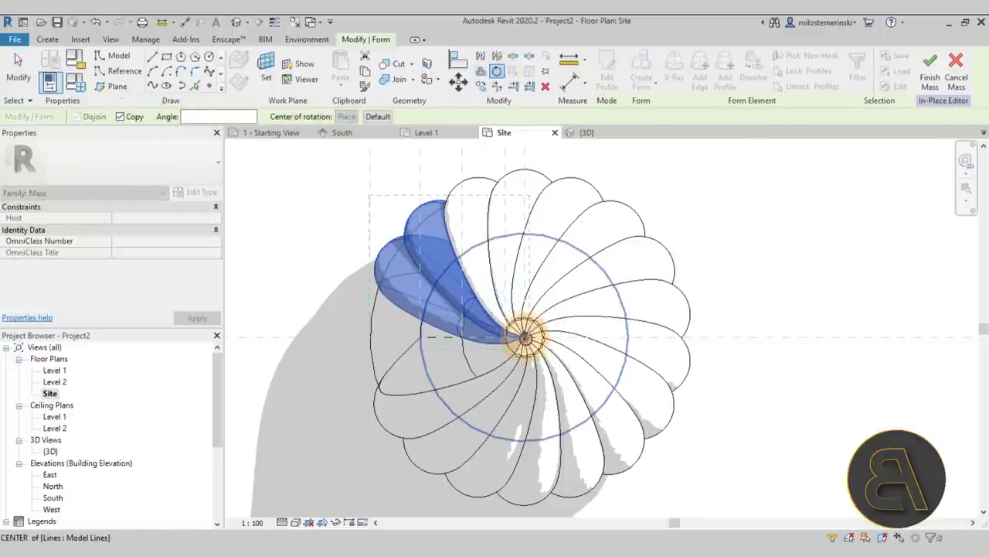
left_click(323, 197)
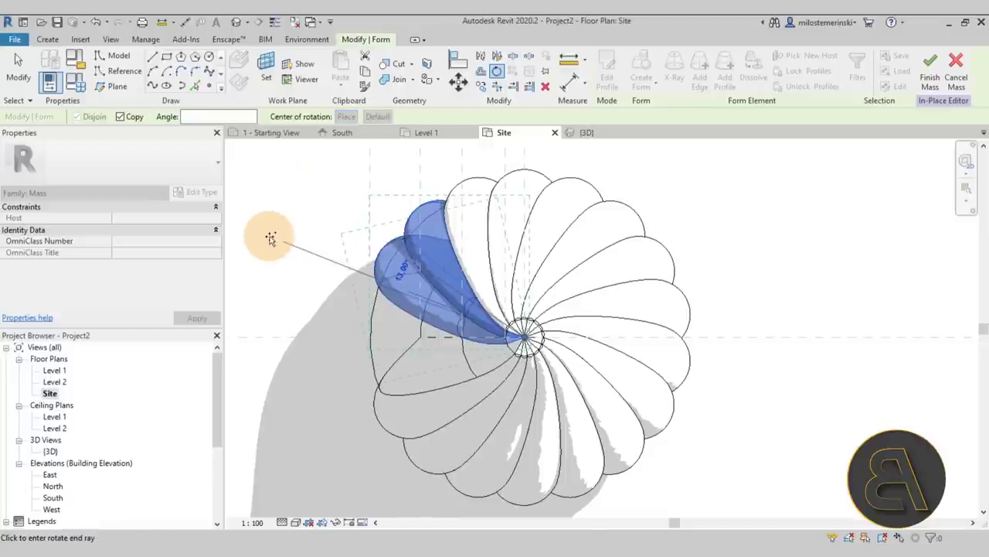
type("40")
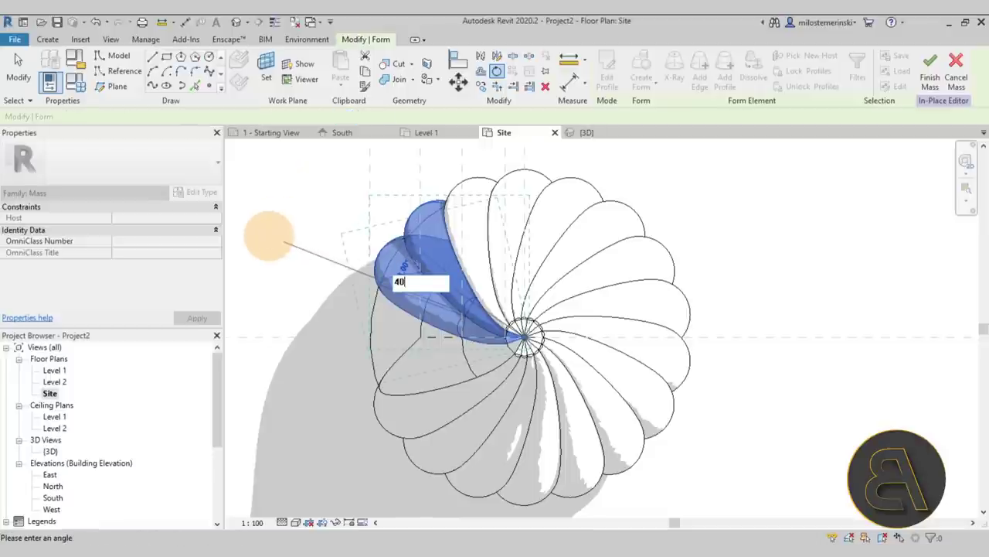
key("Return")
key("Escape")
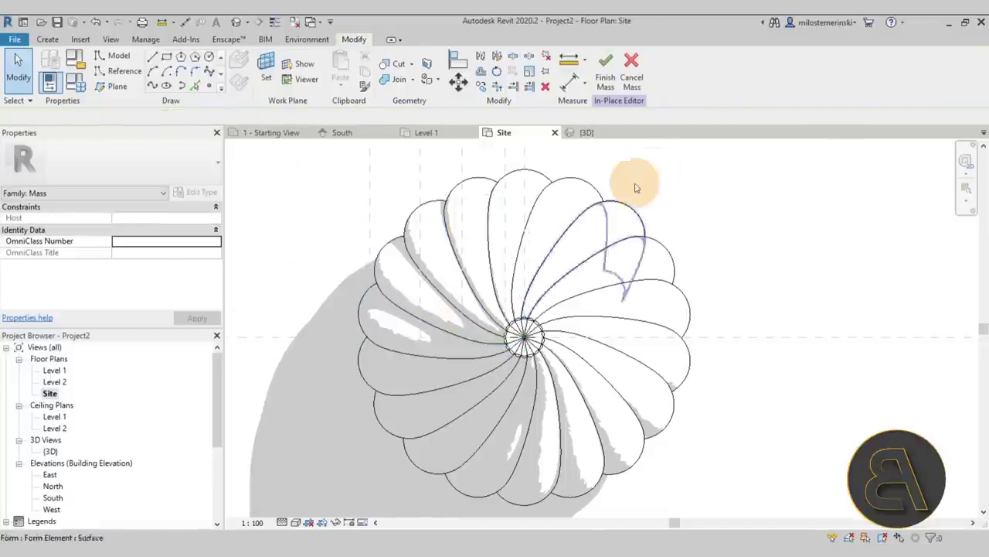
Examine the closed dome and its top opening in the 3D view
left_click(589, 132)
middle_click_drag(701, 368, 521, 340, "shift")
middle_click_drag(544, 410, 707, 387, "shift")
scroll(561, 207, "up", 2)
scroll(560, 207, "up", 3)
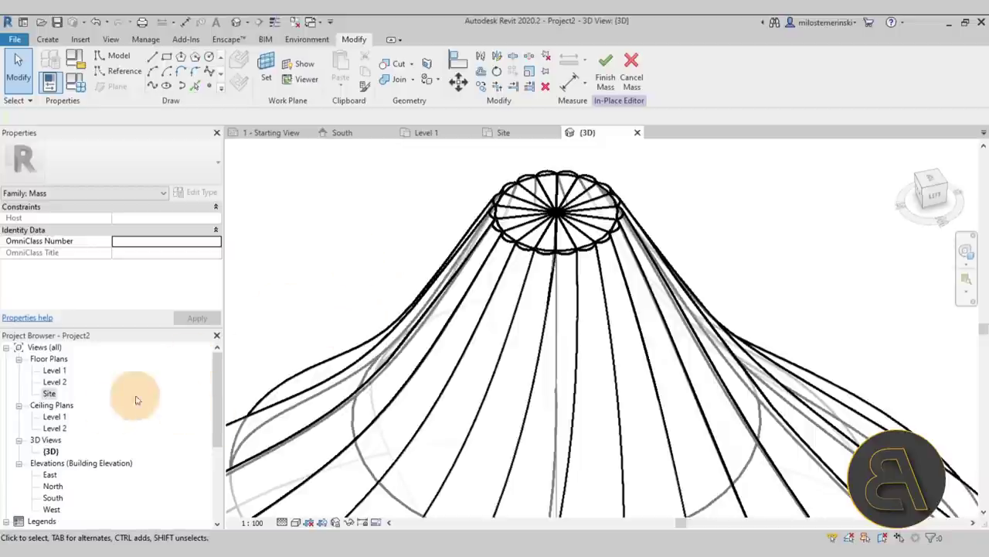
In the South elevation, set up reference lines to draw on the work plane Reference Plane : Center
double_click(53, 498)
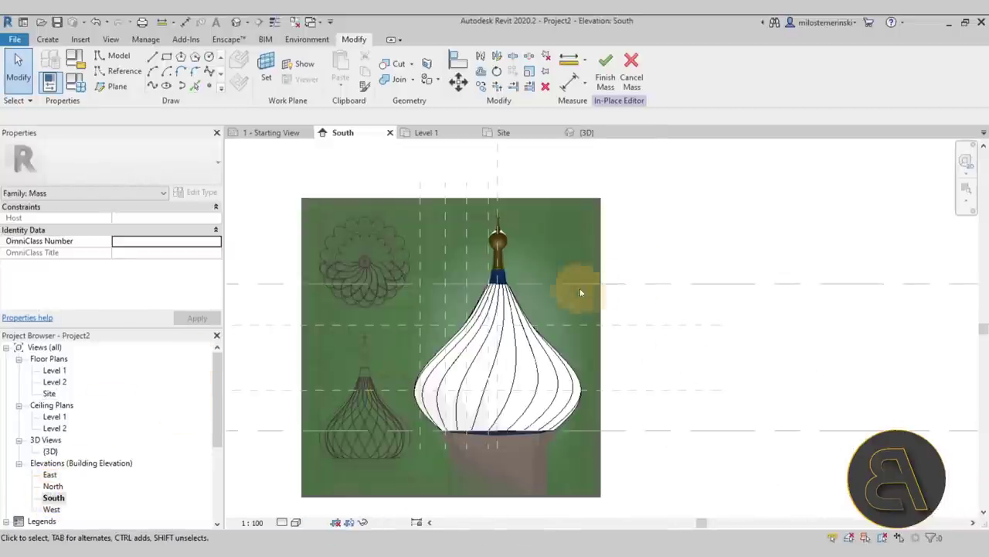
scroll(533, 275, "up", 3)
scroll(425, 301, "up", 2)
middle_click_drag(430, 283, 449, 355)
scroll(449, 355, "down", 1)
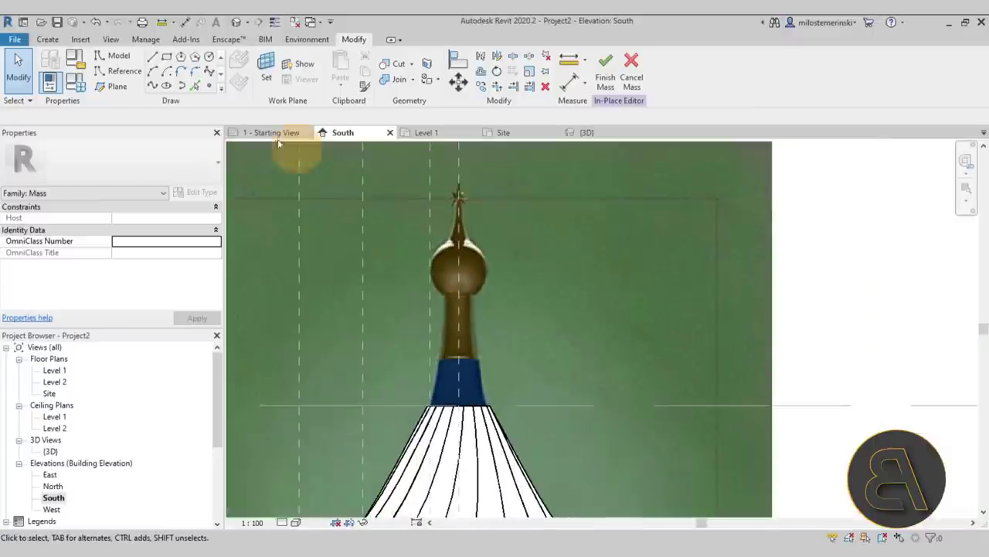
left_click(134, 72)
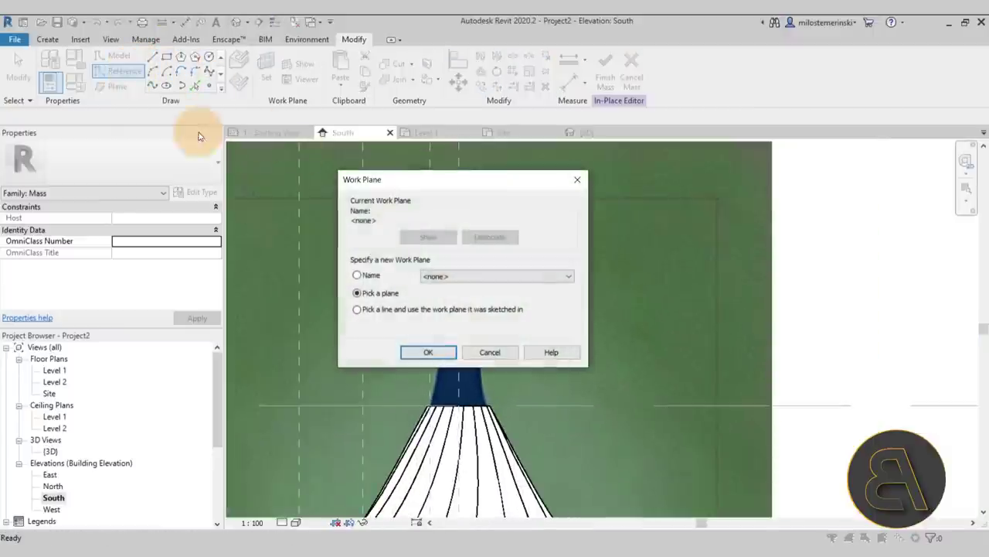
left_click(374, 276)
left_click(437, 276)
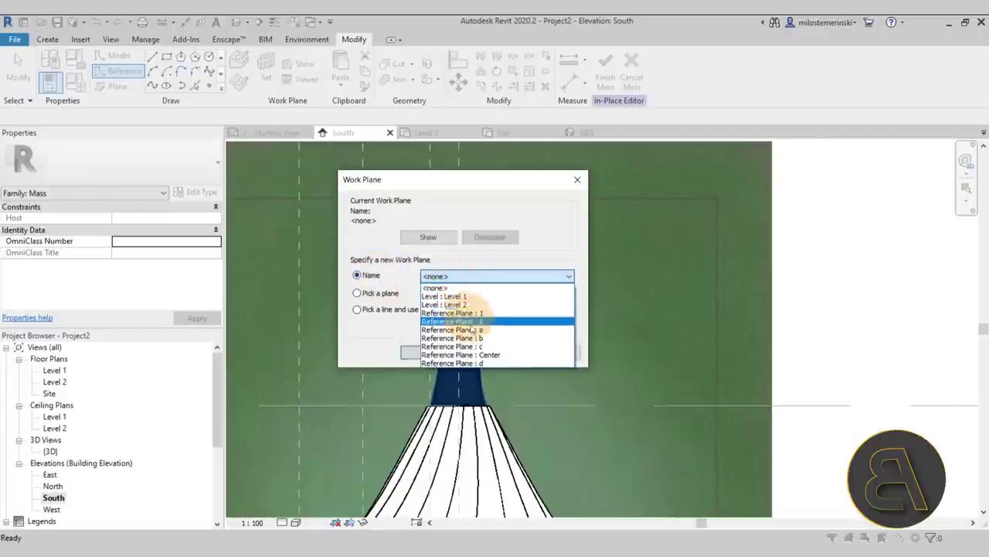
left_click(463, 355)
left_click(427, 354)
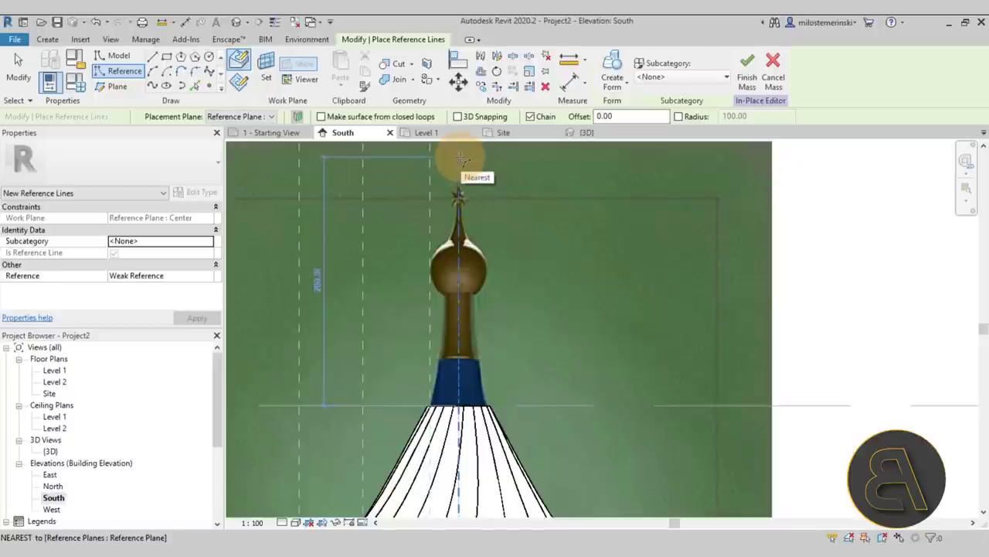
left_click(238, 85)
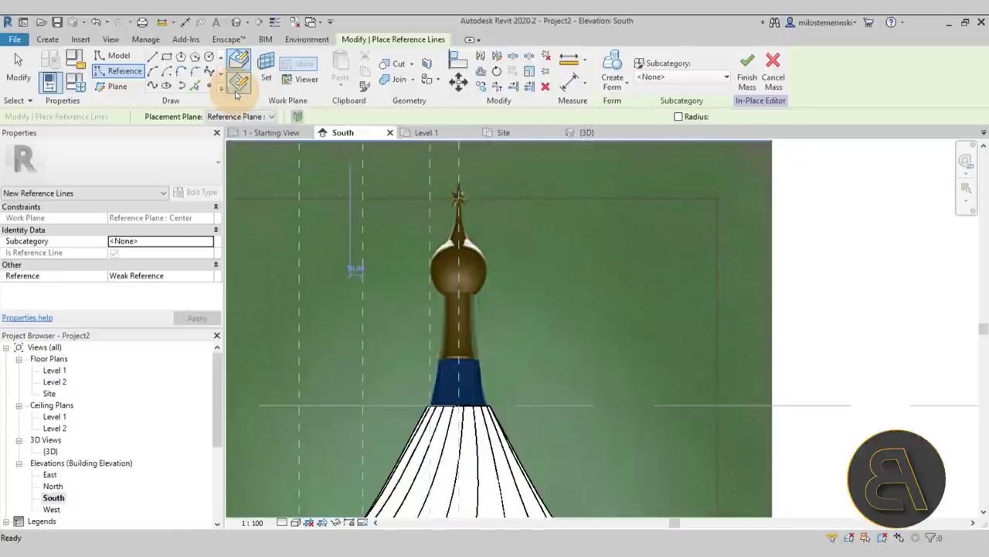
left_click(459, 165)
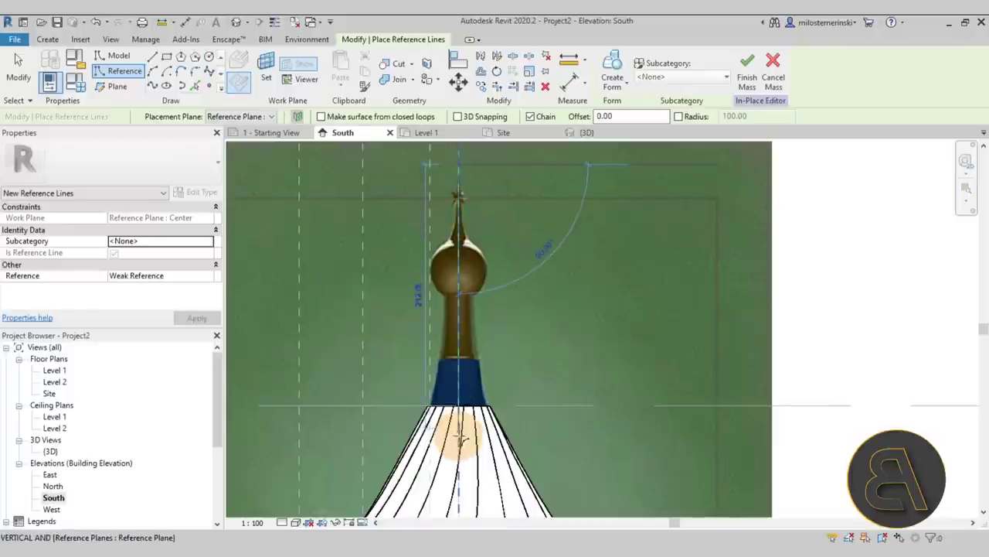
left_click(457, 420)
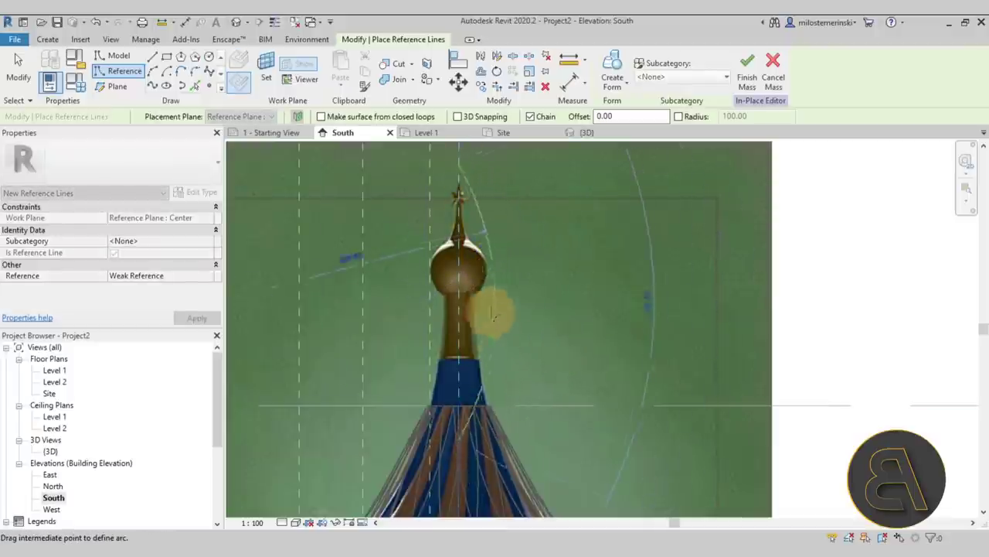
key("Escape")
Draw a straight vertical reference line along the center axis from above the finial's star to below the dome's top edge
left_click(153, 59)
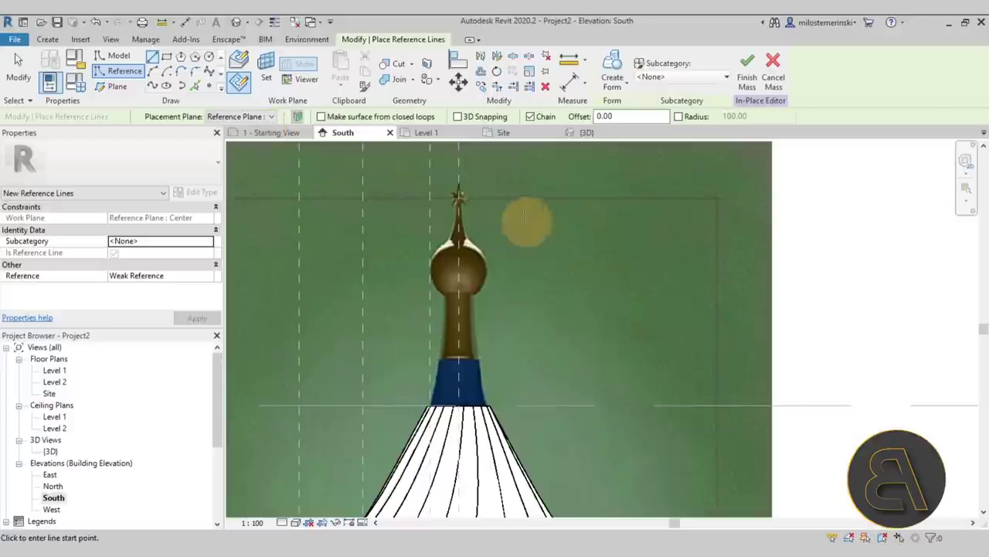
left_click(459, 167)
left_click(462, 452)
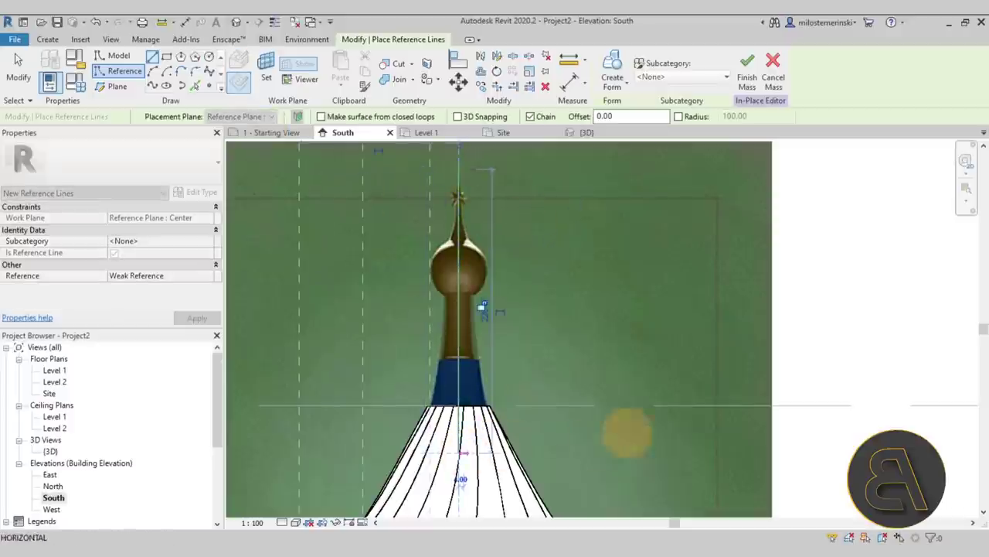
Draw model lines from the finial's tip down the center axis to the dome's top edge and out to reference plane d
left_click(117, 58)
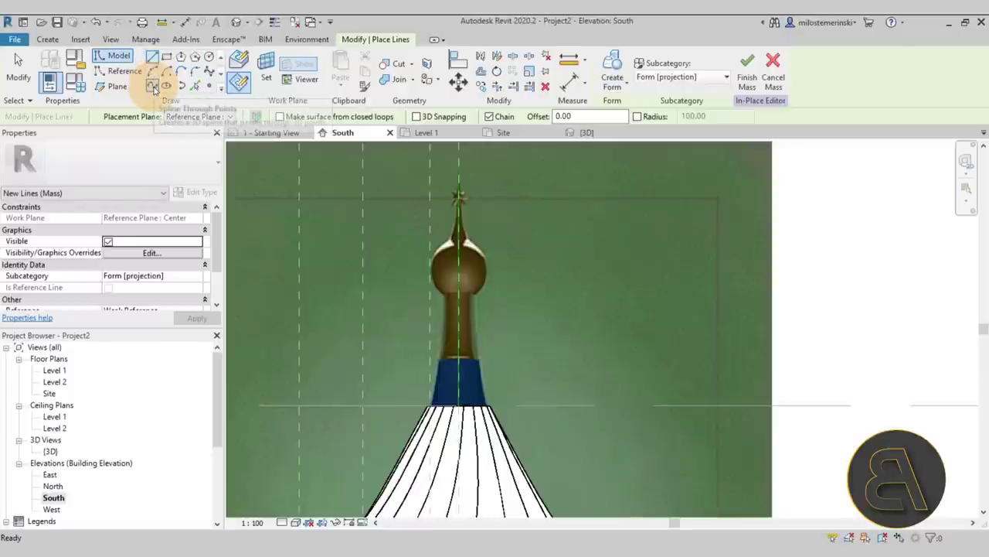
left_click(153, 87)
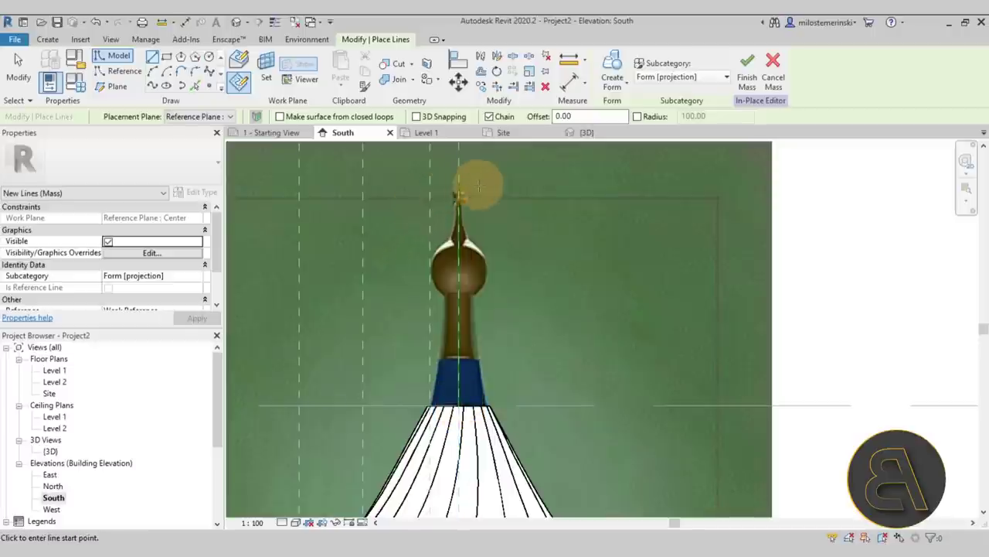
scroll(477, 186, "up", 2)
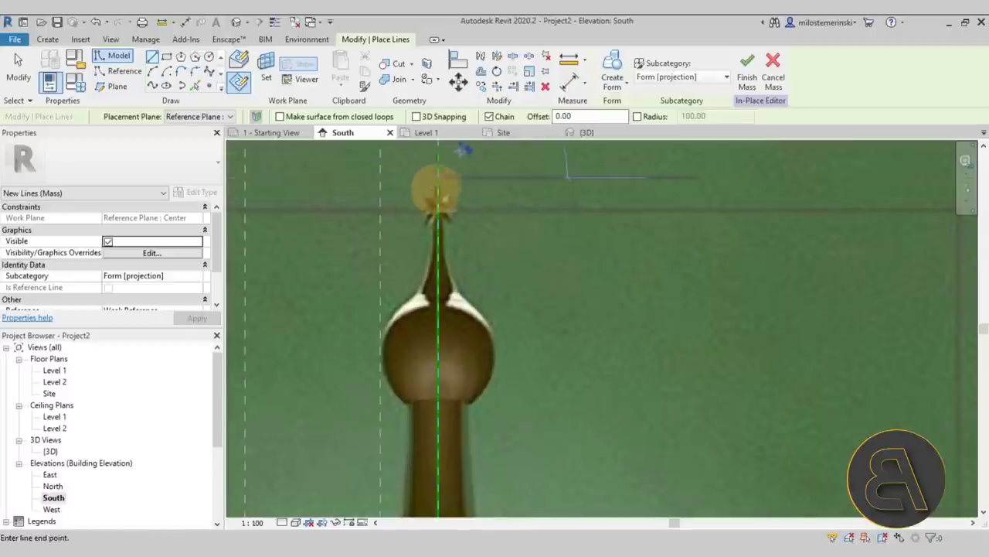
scroll(437, 178, "down", 2)
scroll(464, 350, "up", 2)
scroll(440, 341, "up", 1)
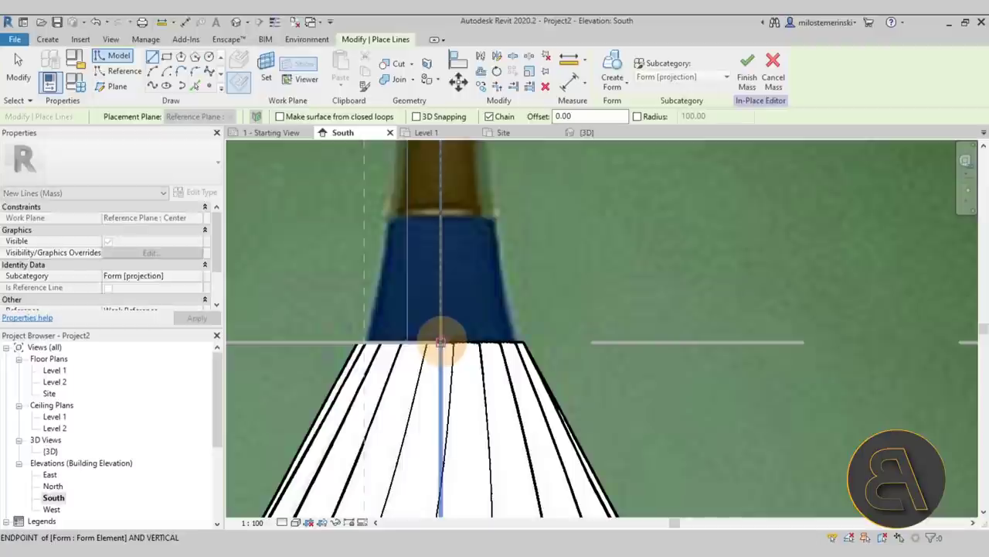
left_click(363, 341)
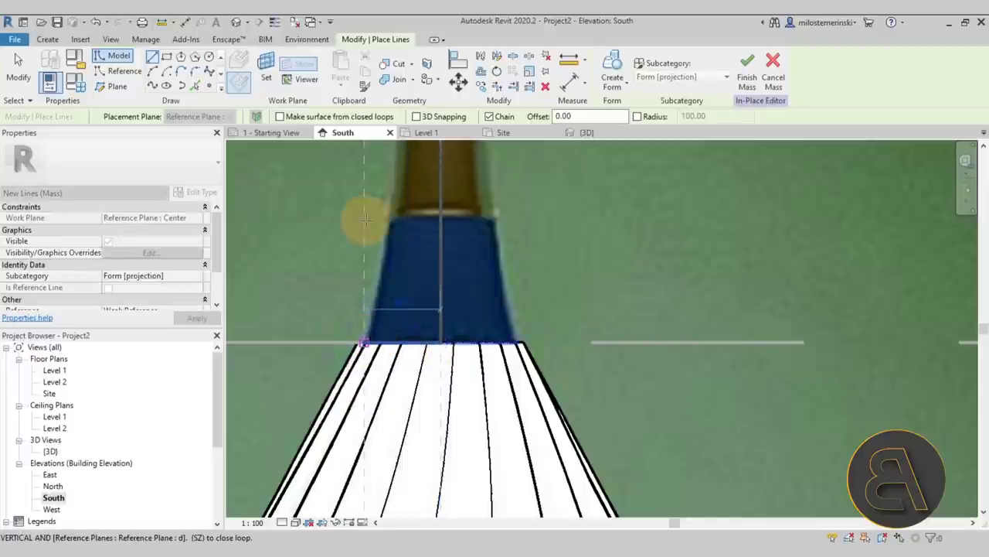
Trace the left side of the finial's blue collar with a model arc from reference plane d, and add a short ledge inward at its top
left_click(154, 72)
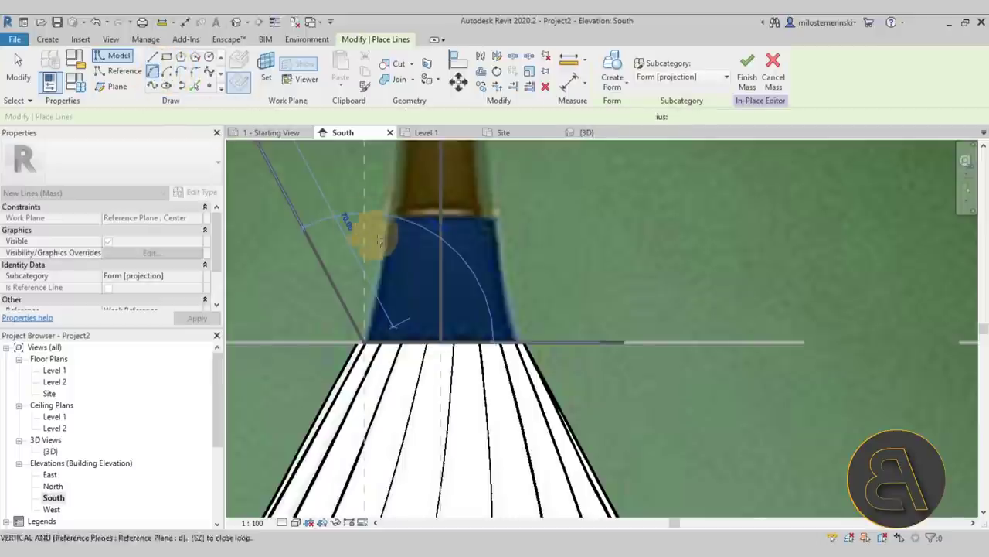
scroll(386, 223, "up", 3)
left_click(357, 341)
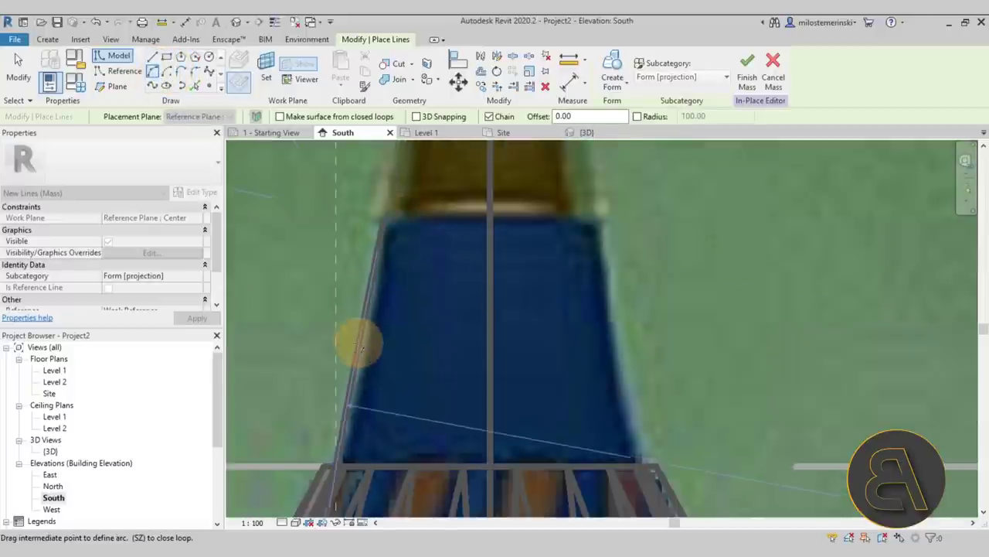
mouse_move(417, 239)
middle_mouse_down()
mouse_move(429, 359)
mouse_move(453, 362)
middle_mouse_up()
left_click(415, 344)
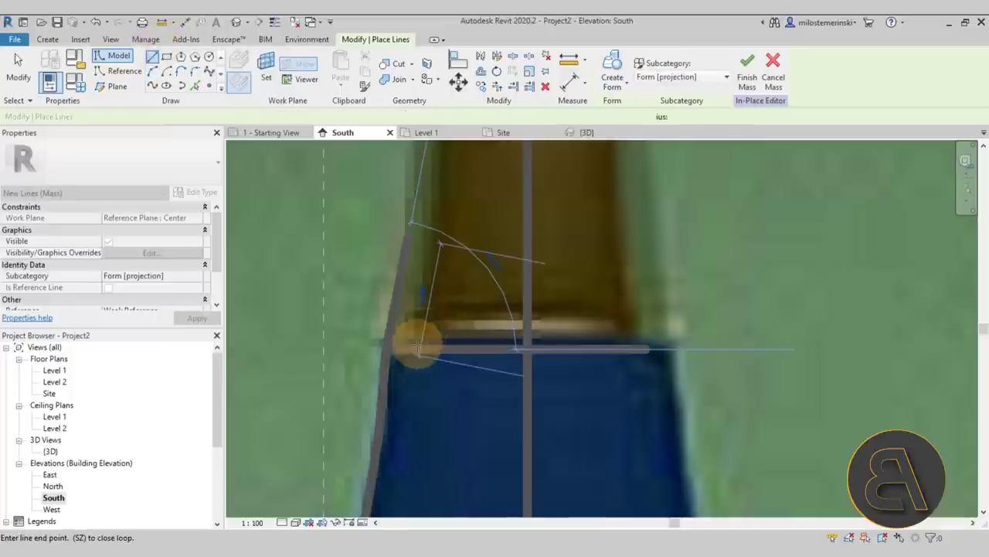
Trace the left side of the finial's brown shaft with an arc from the collar's ledge up to the underside of the ball
scroll(415, 348, "down", 2)
mouse_move(450, 243)
middle_mouse_down()
mouse_move(523, 472)
mouse_move(451, 239)
mouse_move(461, 288)
mouse_move(455, 360)
middle_mouse_up()
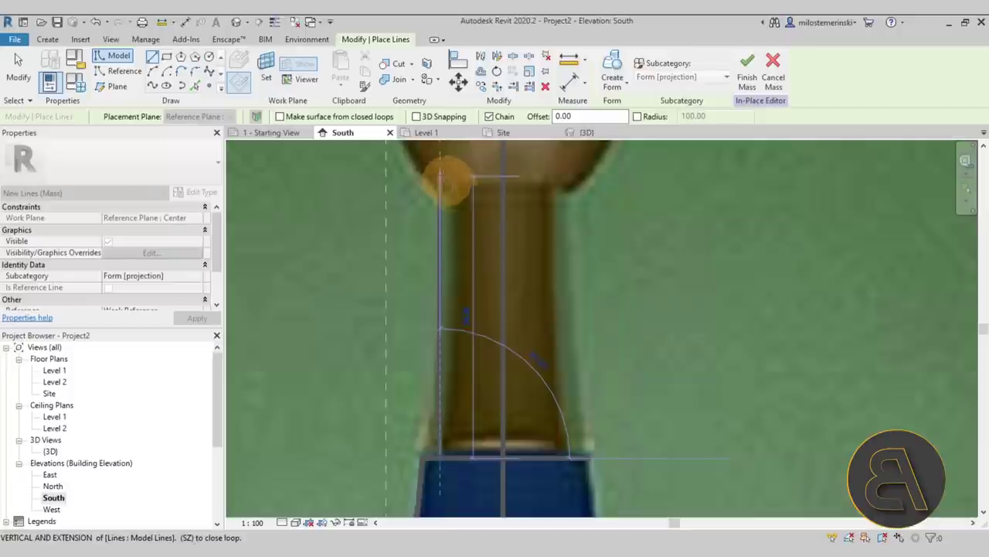
left_click(448, 184)
left_click(165, 71)
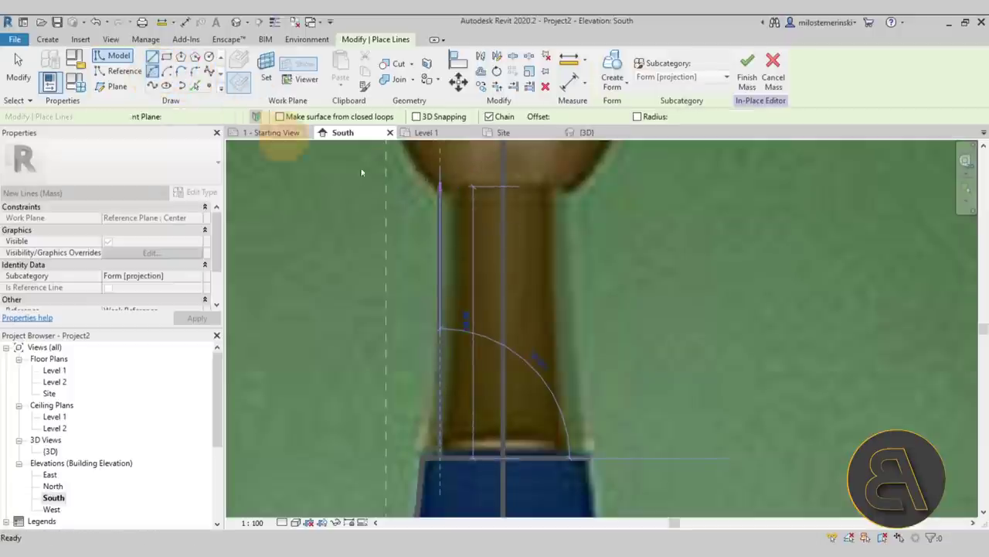
left_click(456, 199)
left_click(460, 306)
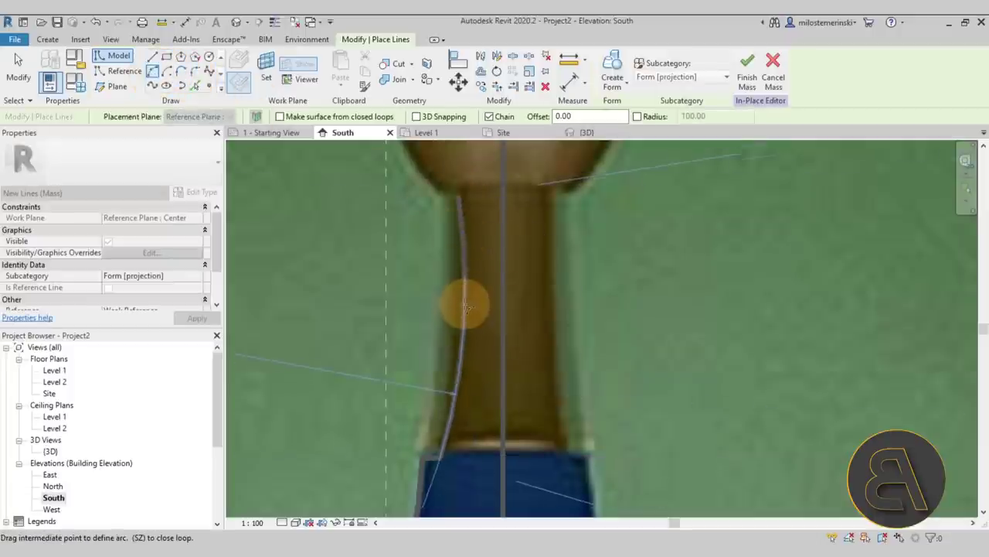
Trace the left half of the finial's ball with an arc from the top of the shaft to the base of the spire
middle_click_drag(459, 303, 468, 397)
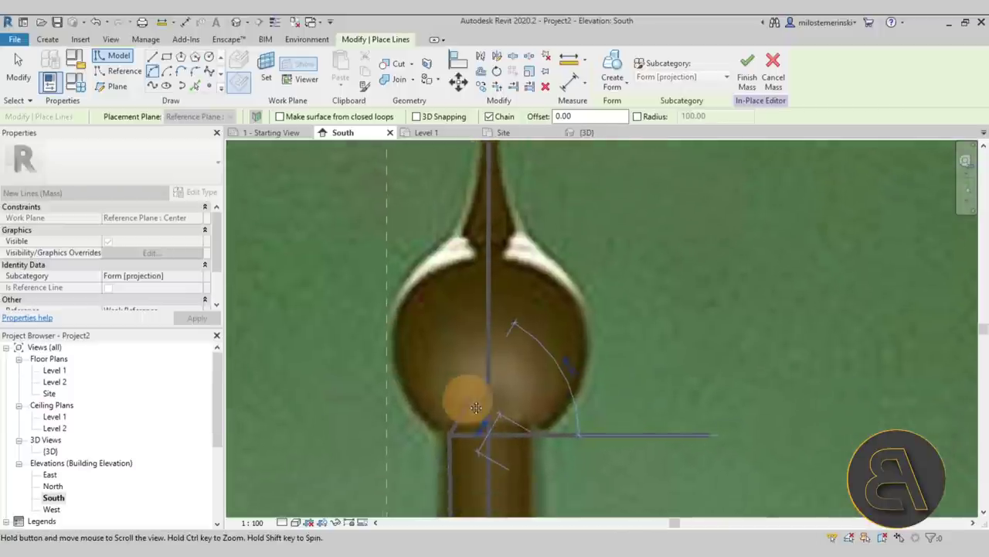
left_click(456, 238)
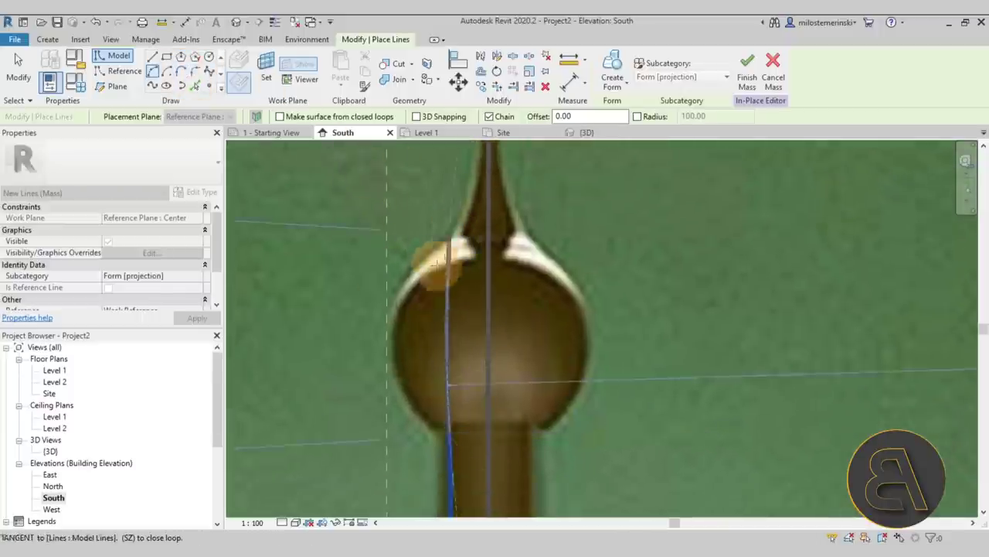
left_click(393, 337)
Close the finial profile with a curved arc from the top of the ball to the spire's tip on the center axis, and finish drawing
middle_click_drag(435, 248, 435, 347)
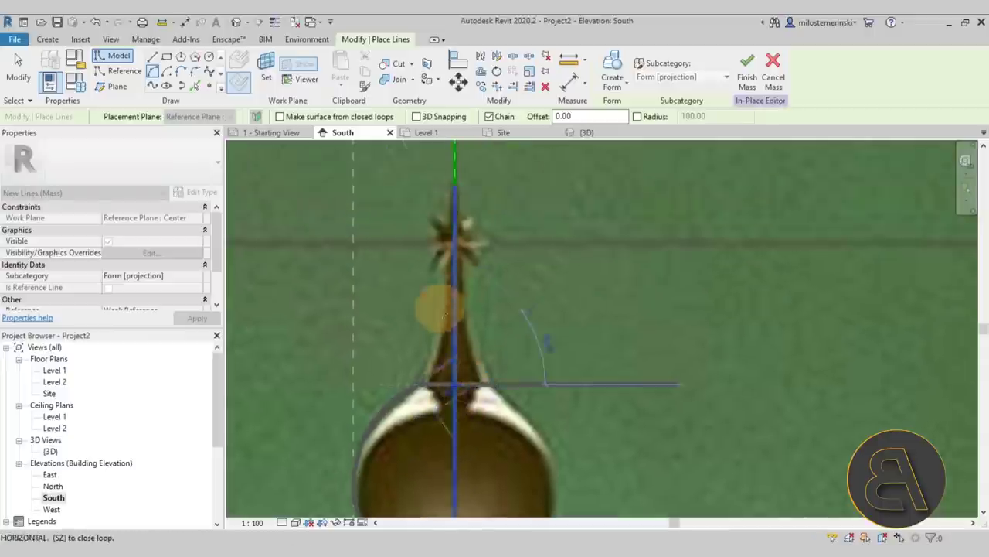
left_click(450, 190)
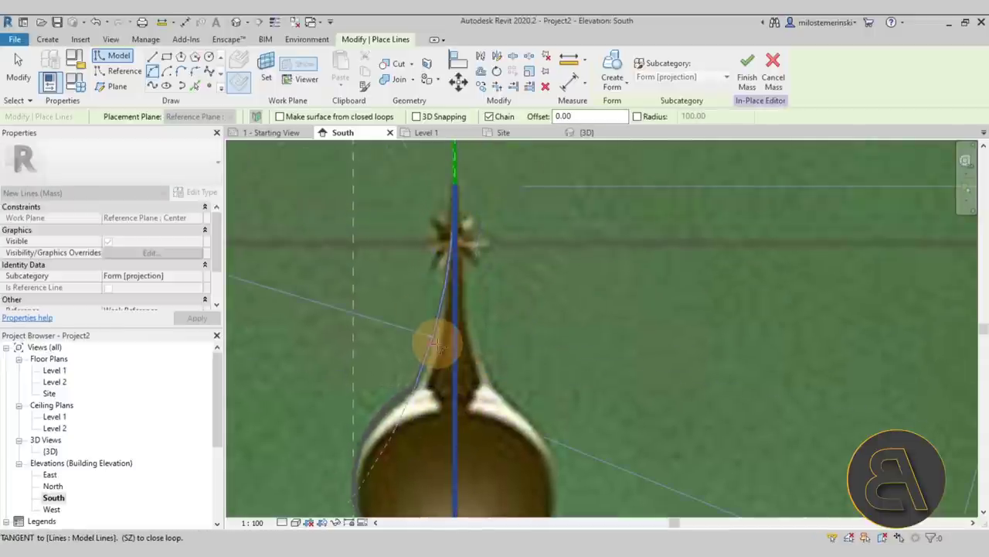
left_click(438, 345)
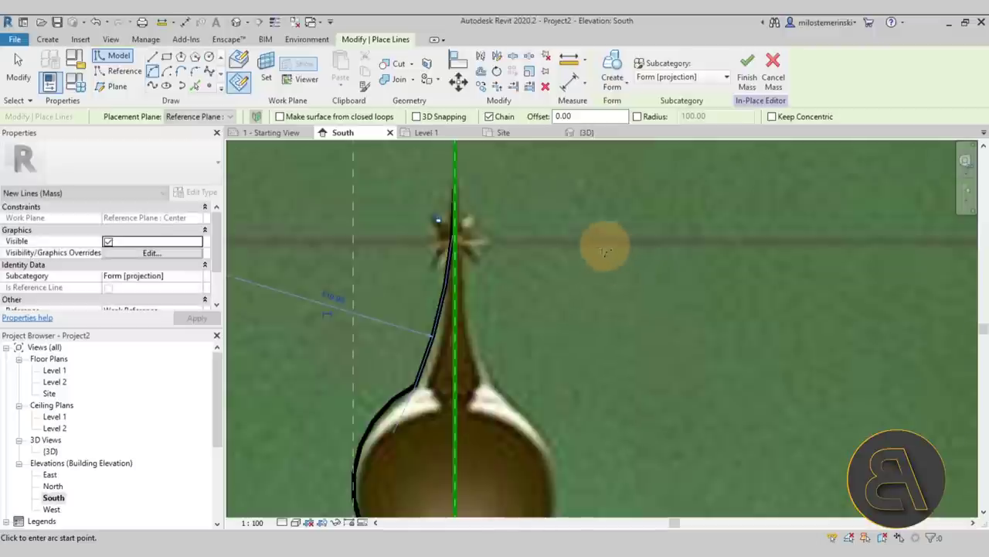
scroll(606, 242, "down", 3)
key("Escape")
middle_click_drag(579, 274, 475, 278)
key("Escape")
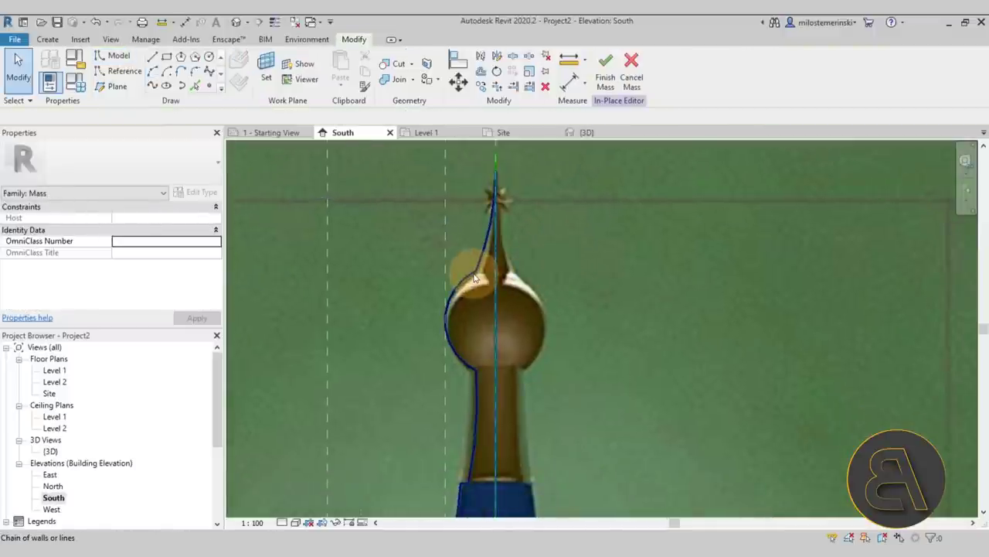
In the 3D view, create a revolved solid form from the closed finial profile and the vertical reference line as its axis
left_click(585, 133)
middle_click_drag(585, 203, 500, 267, "shift")
key("Tab")
left_click(495, 322)
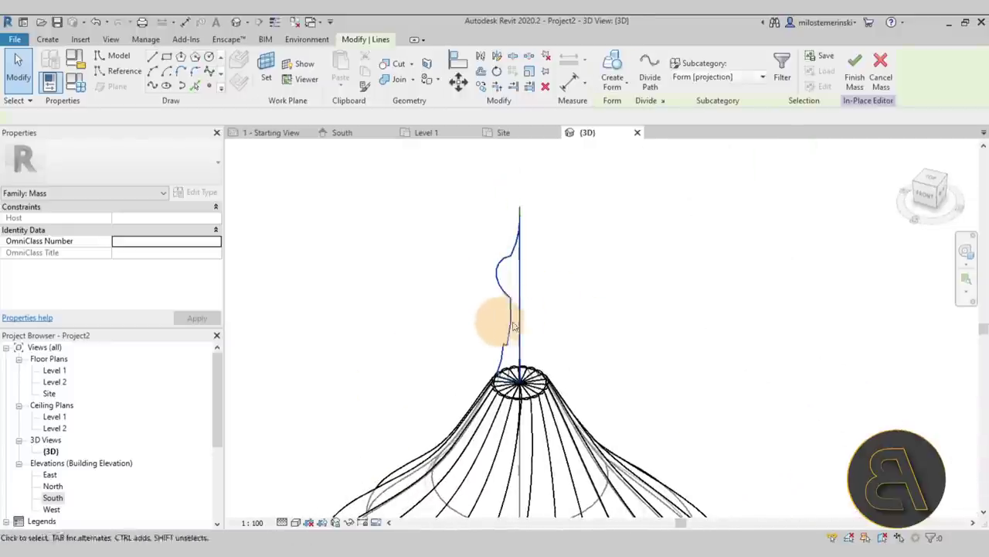
left_click(518, 209, "ctrl")
middle_click_drag(629, 389, 435, 360, "shift")
scroll(505, 296, "up", 3)
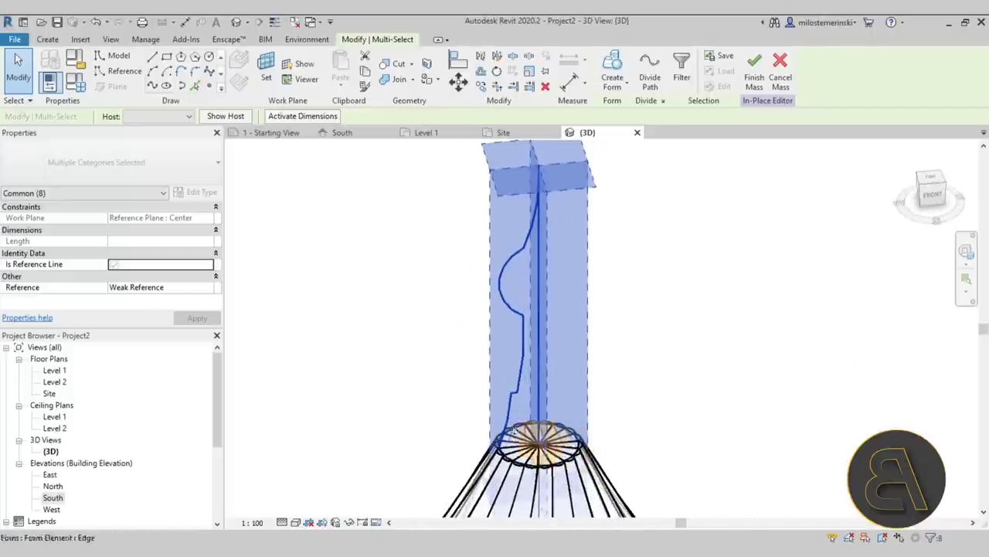
left_click(613, 74)
middle_click_drag(530, 312, 741, 424, "shift")
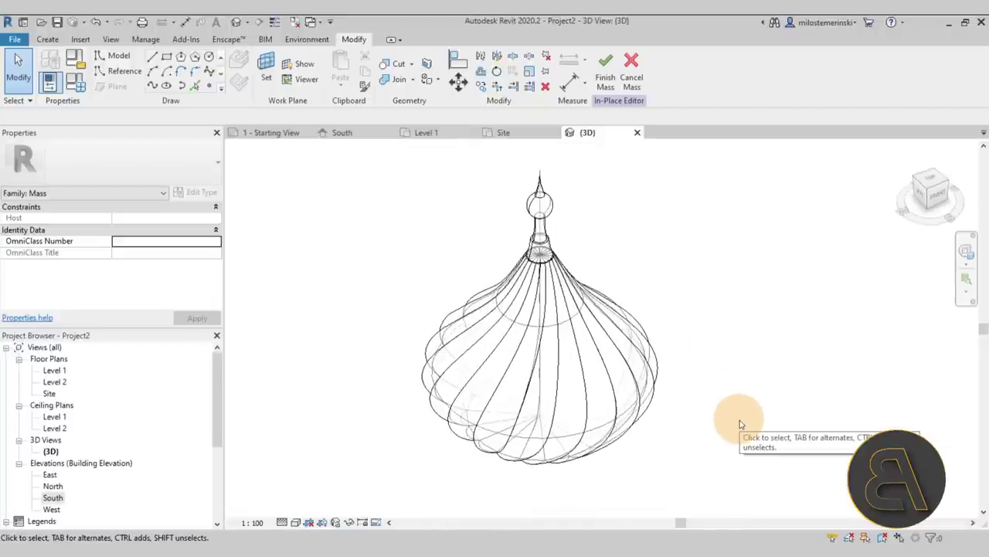
Assign the Parking Stripe material to every other segment around the dome, finding it by searching the project materials for "yell"
middle_click_drag(654, 463, 642, 317, "shift")
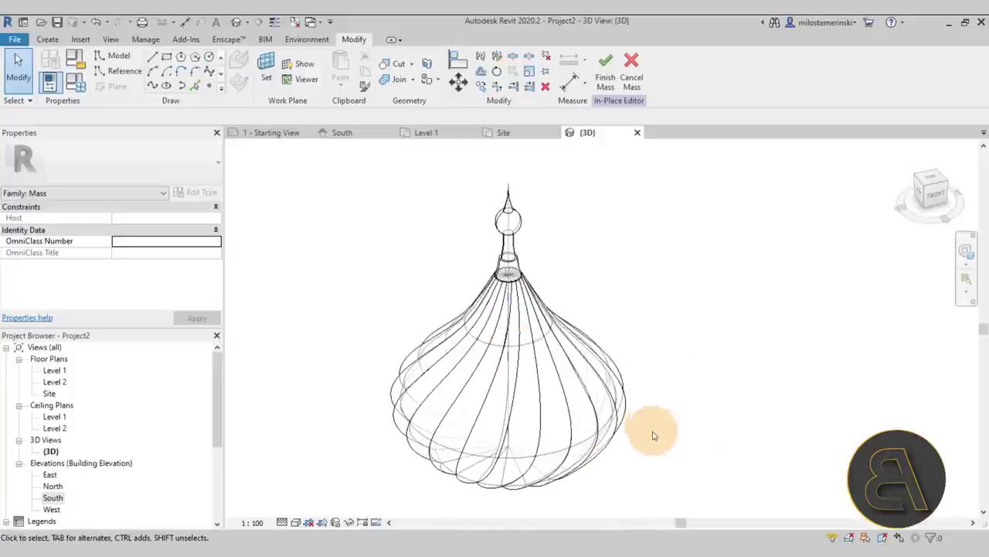
middle_click_drag(660, 426, 639, 388)
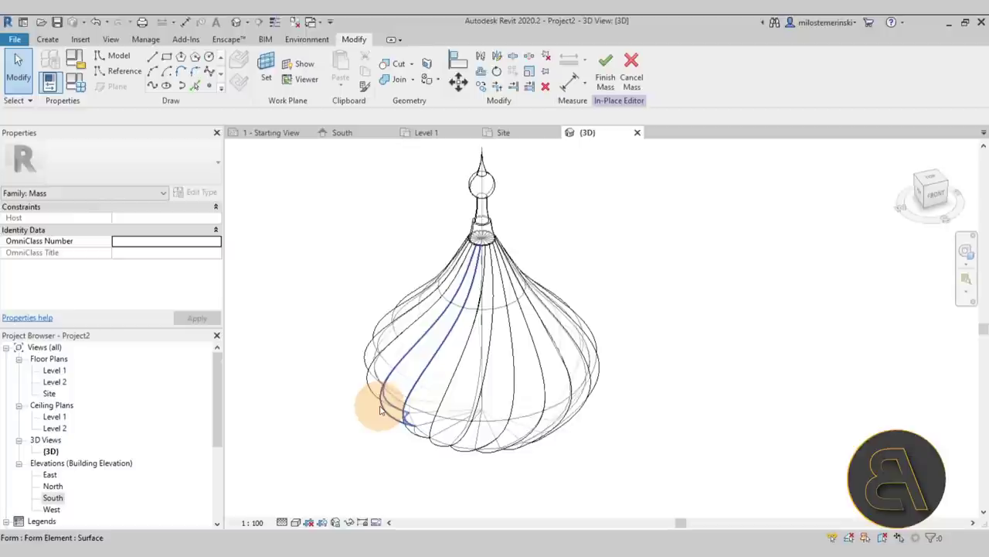
left_click(368, 439)
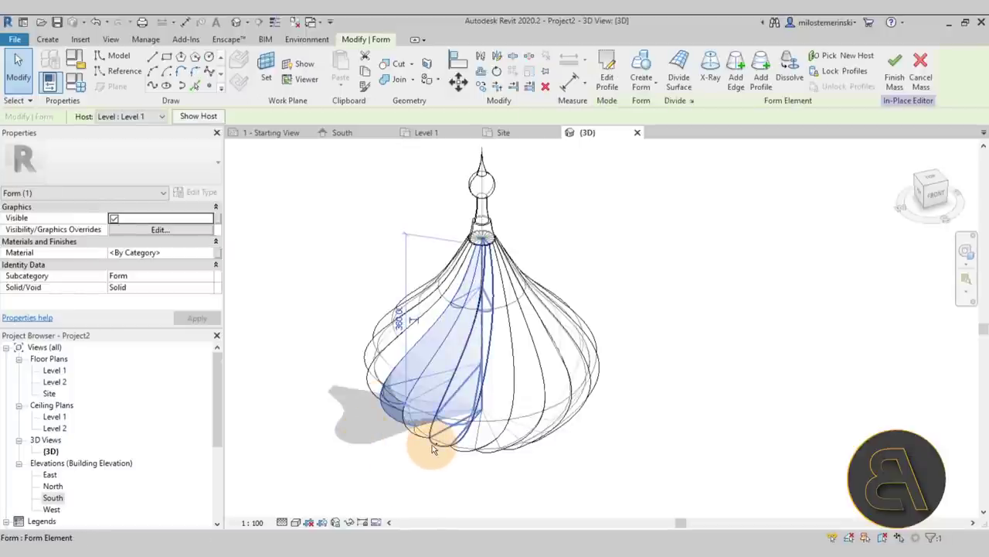
left_click(489, 459, "ctrl")
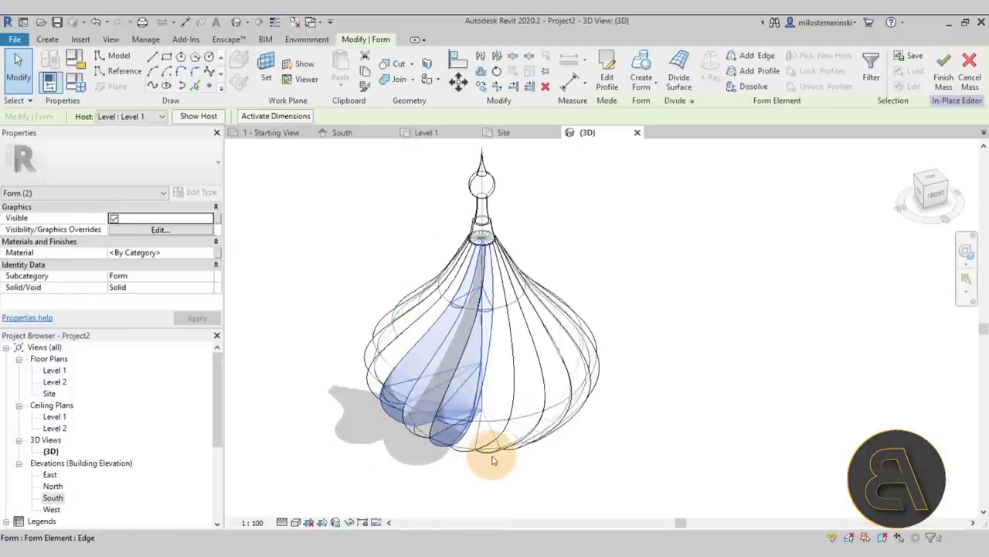
left_click(532, 469, "ctrl")
middle_click_drag(630, 475, 525, 522, "shift")
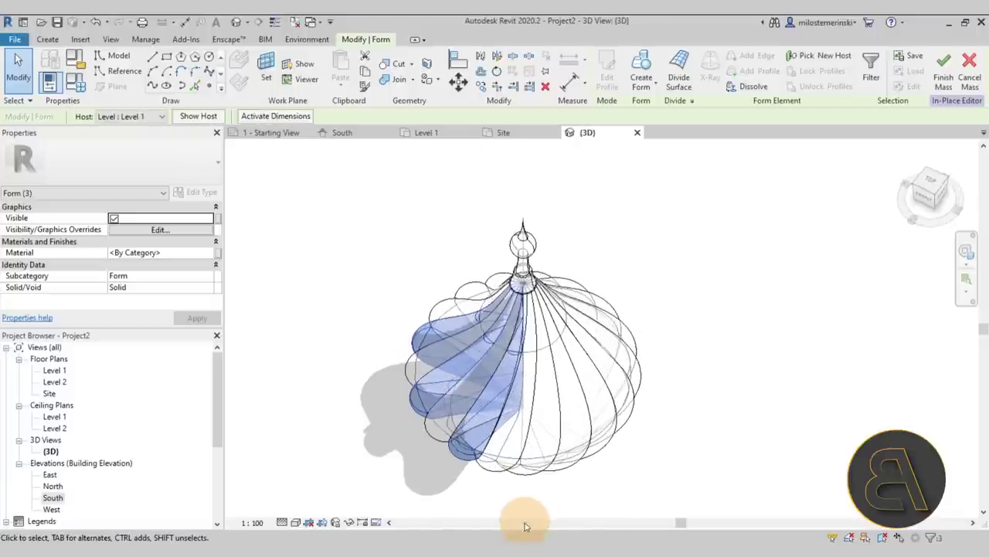
left_click(525, 483)
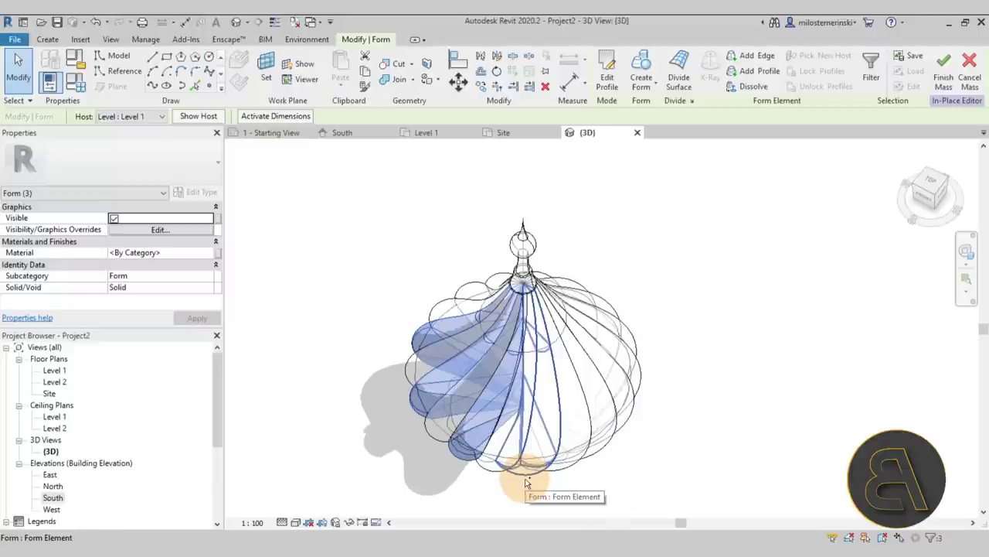
left_click(526, 483, "ctrl")
mouse_move(569, 456)
middle_mouse_down("shift")
mouse_move(634, 464)
mouse_move(570, 471)
middle_mouse_up("shift")
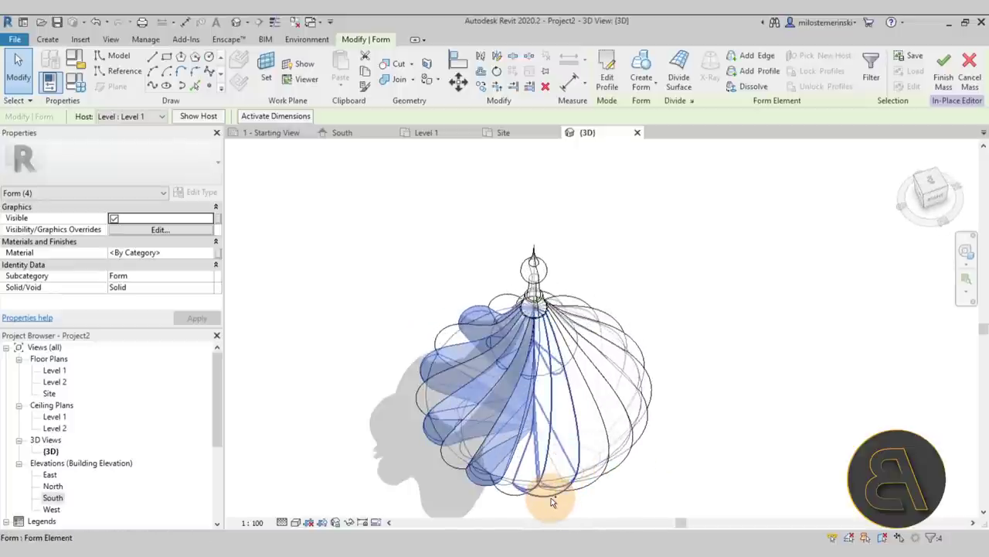
left_click(580, 495, "ctrl")
middle_click_drag(695, 478, 531, 420, "shift")
left_click(527, 416, "ctrl")
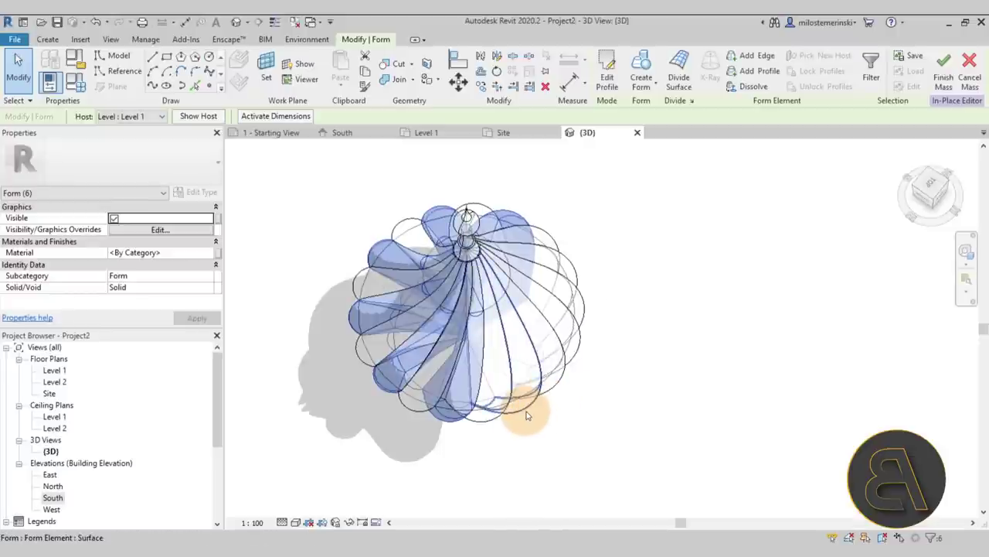
left_click(526, 415, "ctrl")
middle_click_drag(654, 407, 526, 424, "shift")
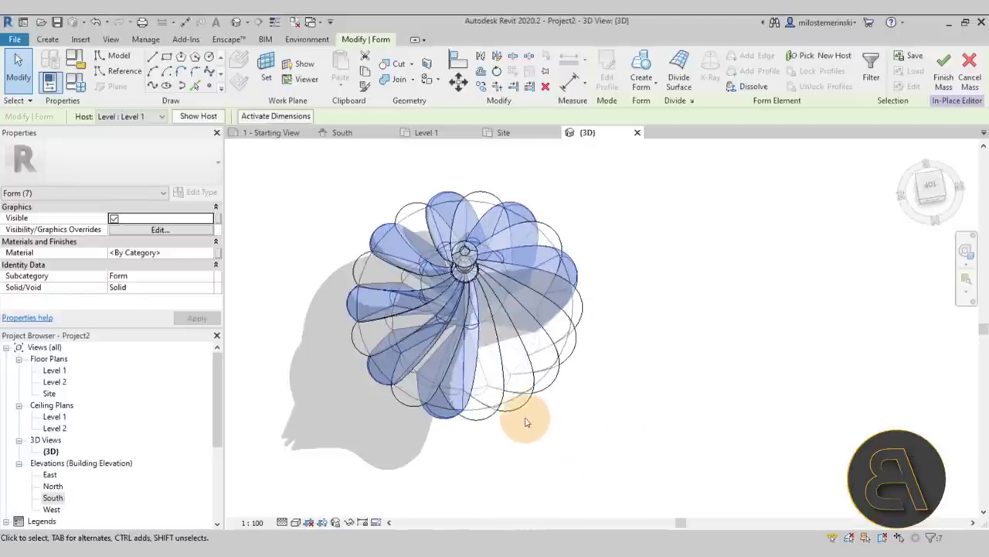
left_click(520, 416, "ctrl")
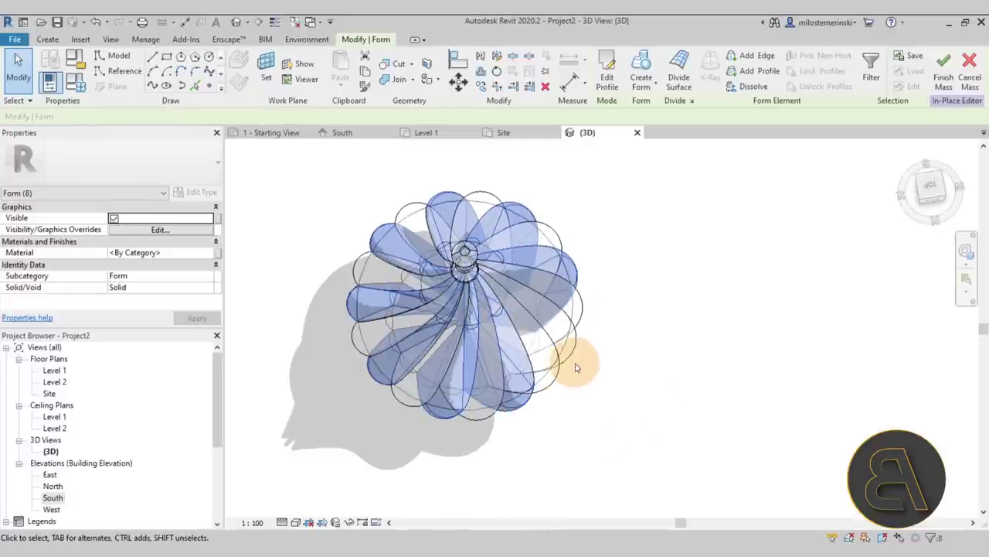
left_click(573, 361, "ctrl")
middle_click_drag(640, 380, 703, 270, "shift")
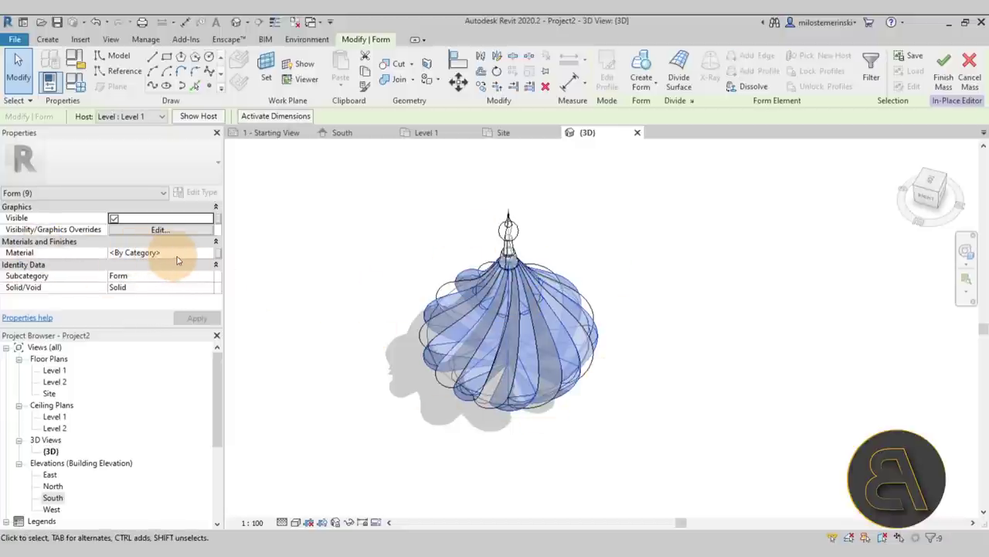
left_click(209, 254)
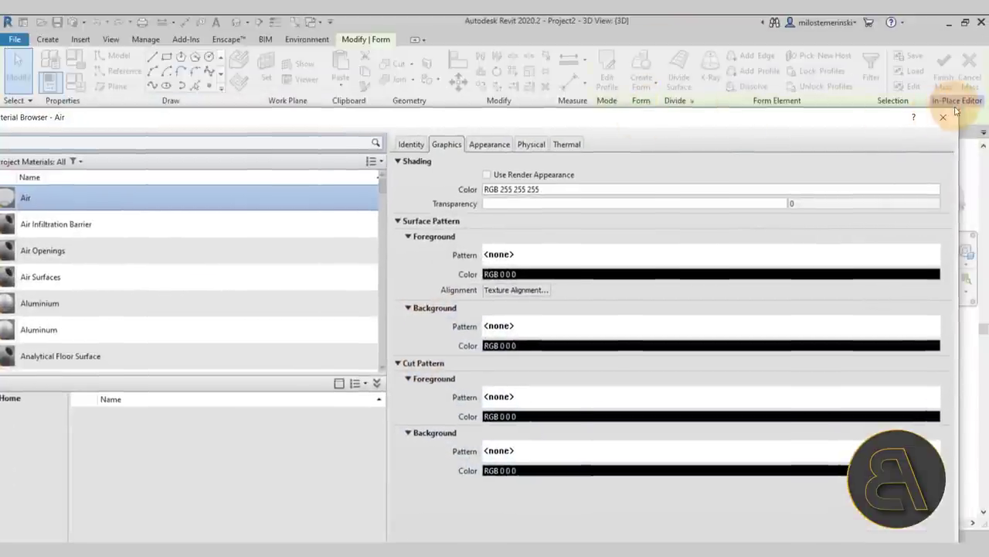
left_click_drag(941, 117, 657, 127)
left_click(358, 147)
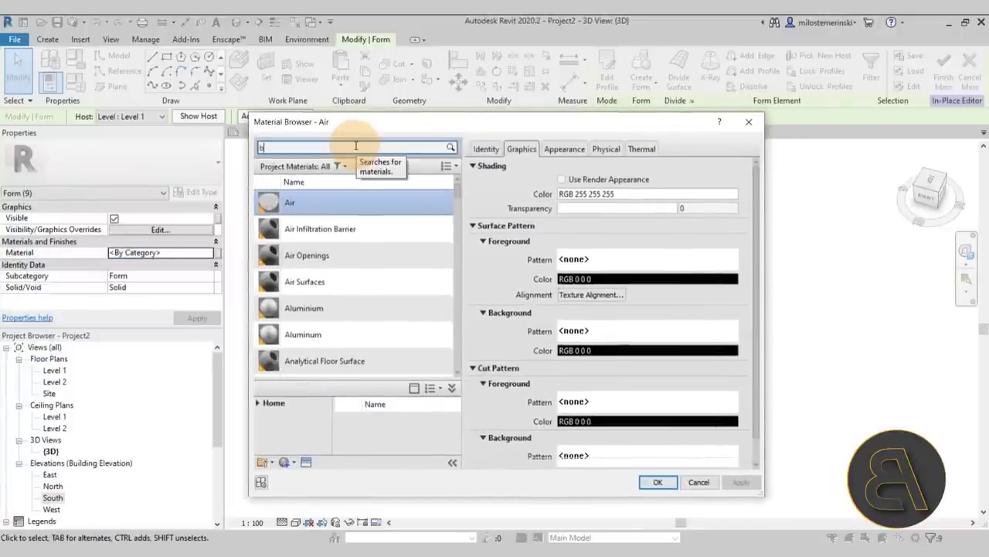
type("yell")
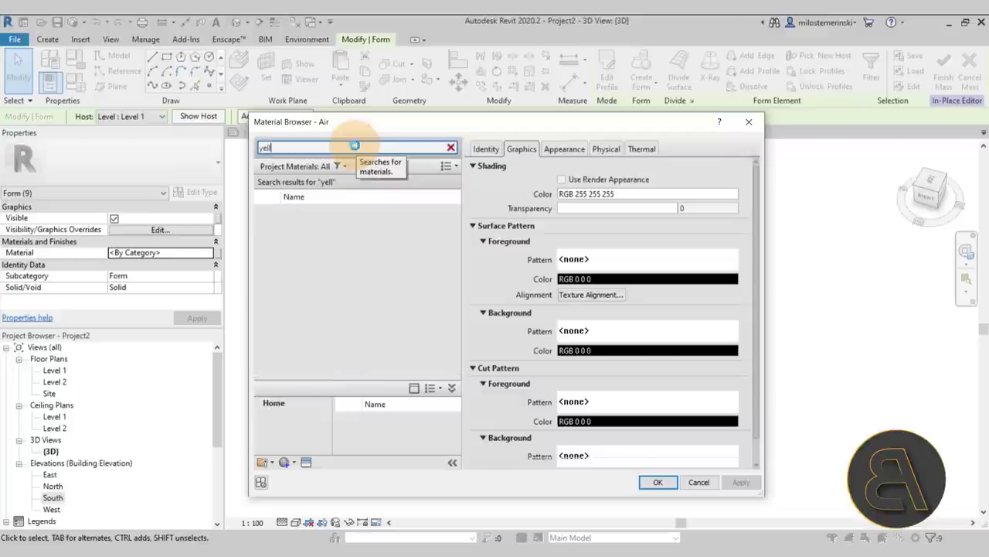
left_click(307, 302)
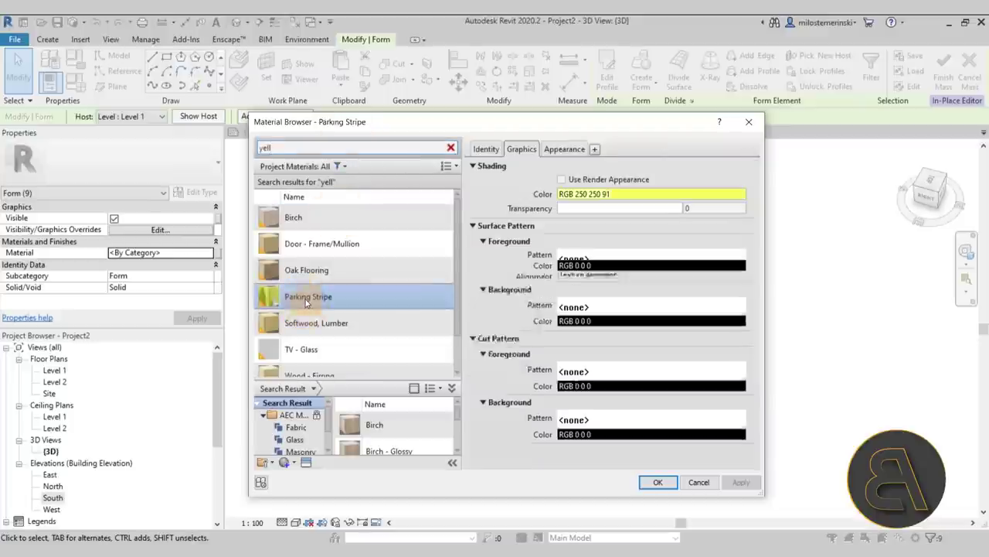
left_click(658, 482)
left_click(682, 415)
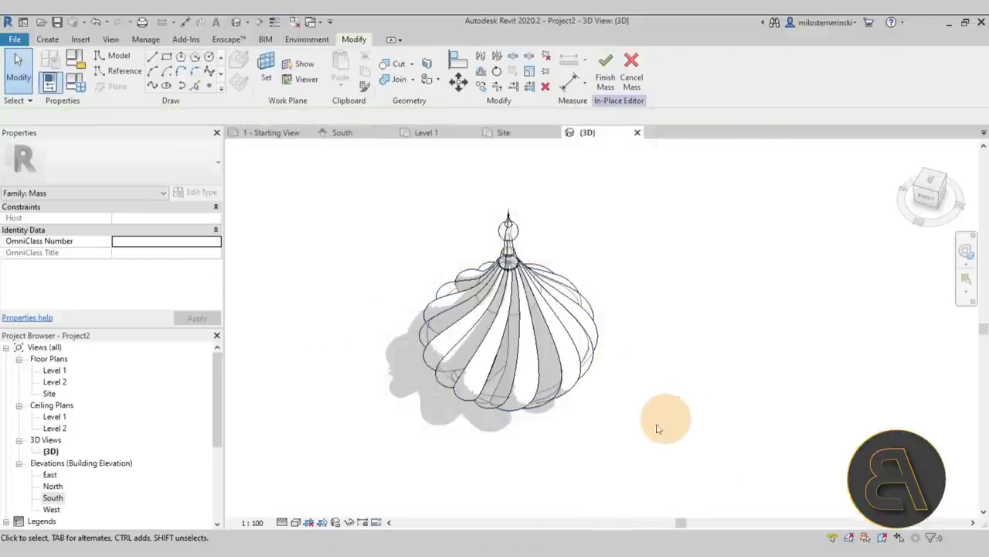
left_click(295, 522)
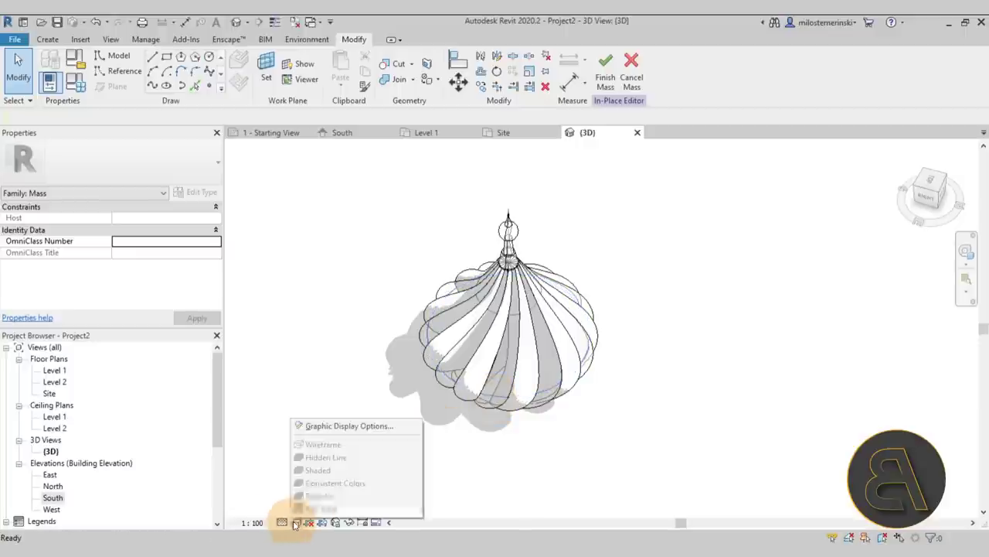
left_click(302, 498)
Assign the library material Aluminum, Anodized Blue to the remaining alternate dome segments and the finial, finding it by searching for "blue"
middle_click_drag(404, 431, 504, 435, "shift")
scroll(503, 425, "up", 3)
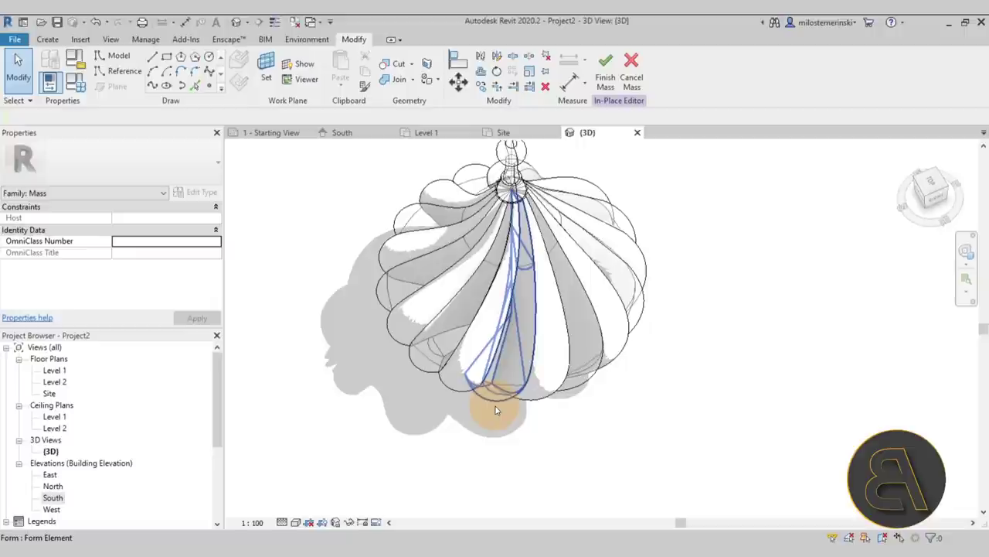
left_click(497, 410)
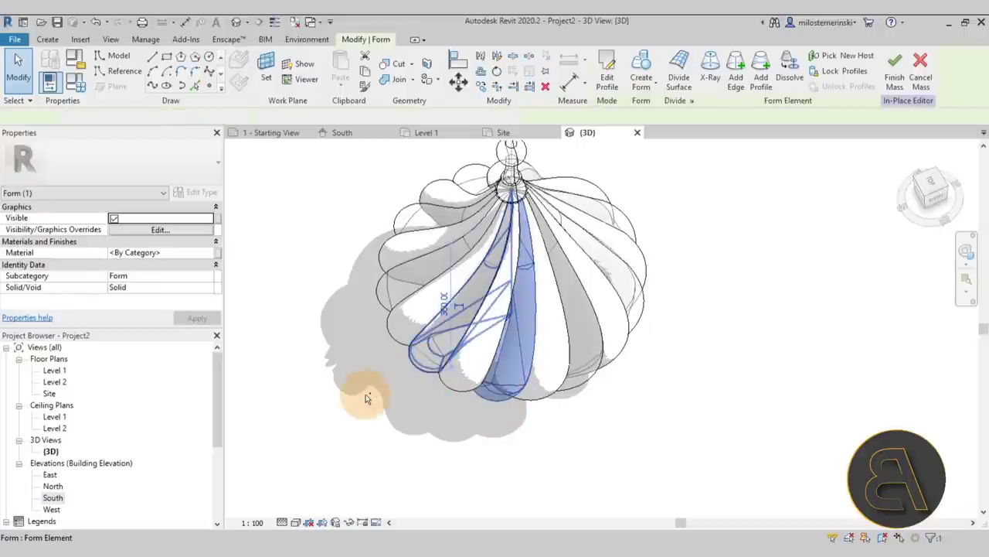
middle_click_drag(364, 397, 496, 406, "shift")
left_click(387, 411, "ctrl")
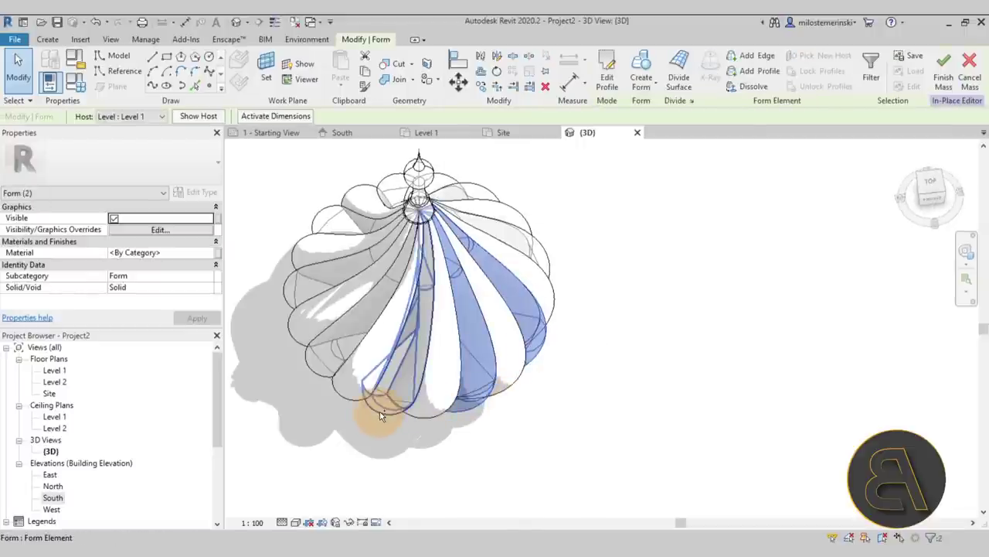
left_click(310, 374, "ctrl")
middle_click_drag(310, 370, 299, 408, "shift")
left_click(291, 418, "ctrl")
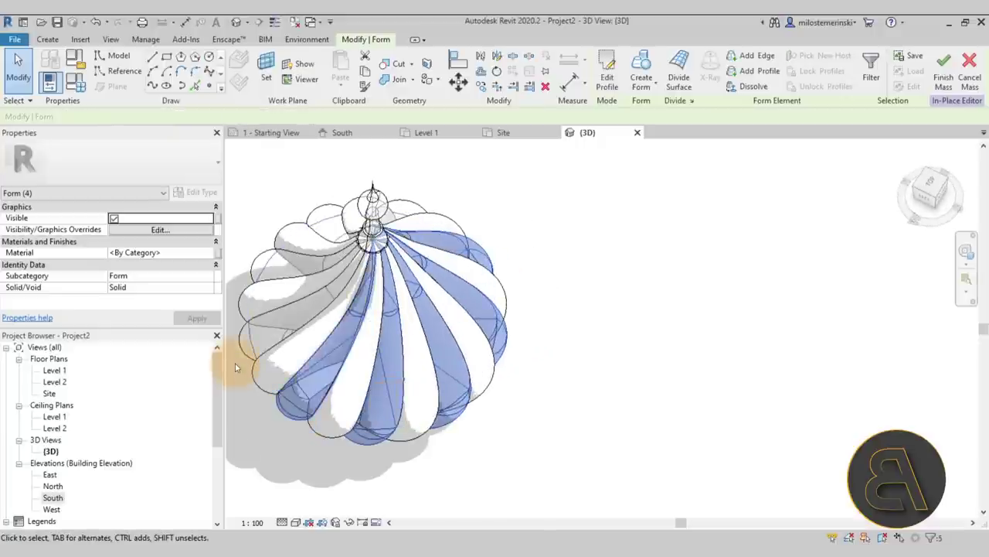
left_click(234, 357, "ctrl")
left_click(238, 353, "ctrl")
middle_click_drag(239, 353, 358, 387, "shift")
left_click(268, 420, "ctrl")
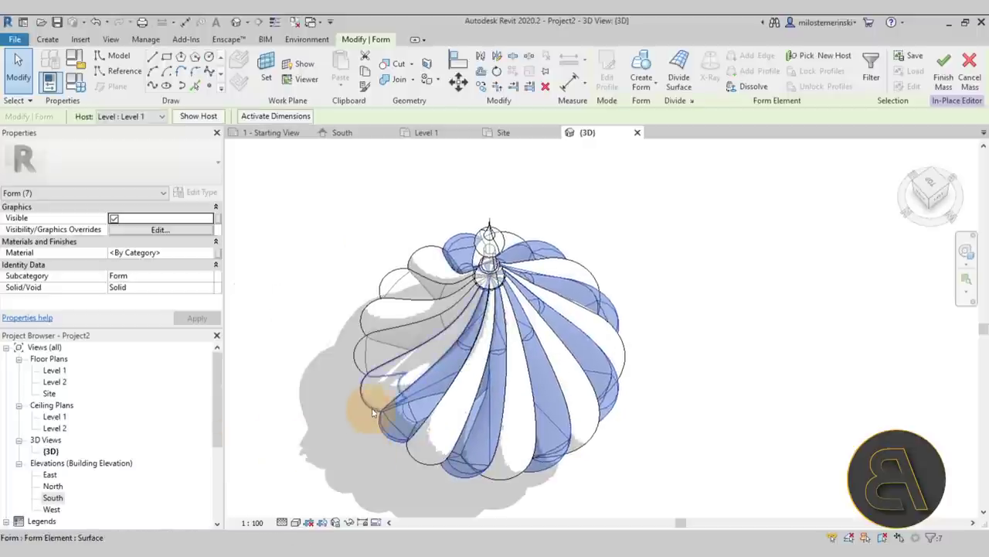
left_click(357, 368, "ctrl")
middle_click_drag(305, 401, 599, 283, "shift")
left_click(375, 403, "ctrl")
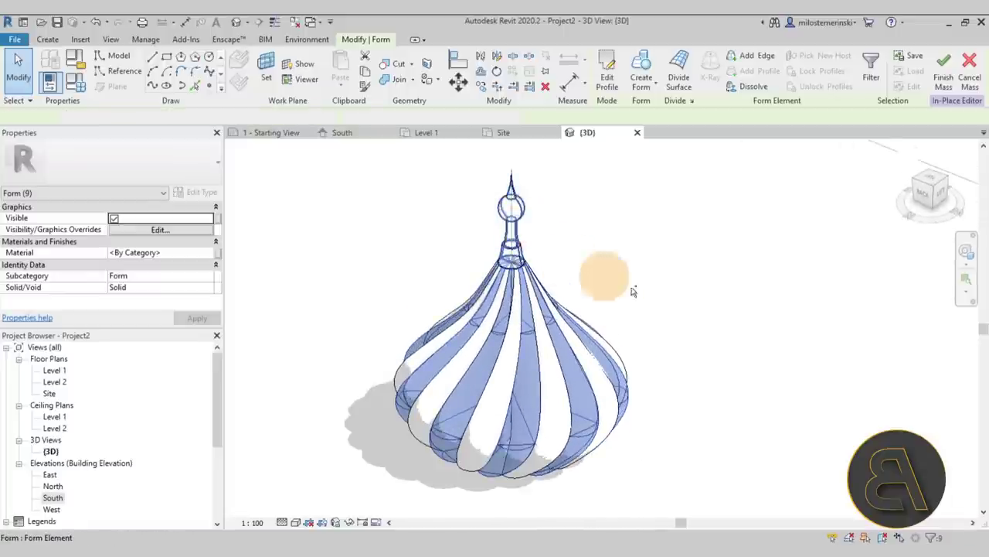
left_click(506, 218, "ctrl")
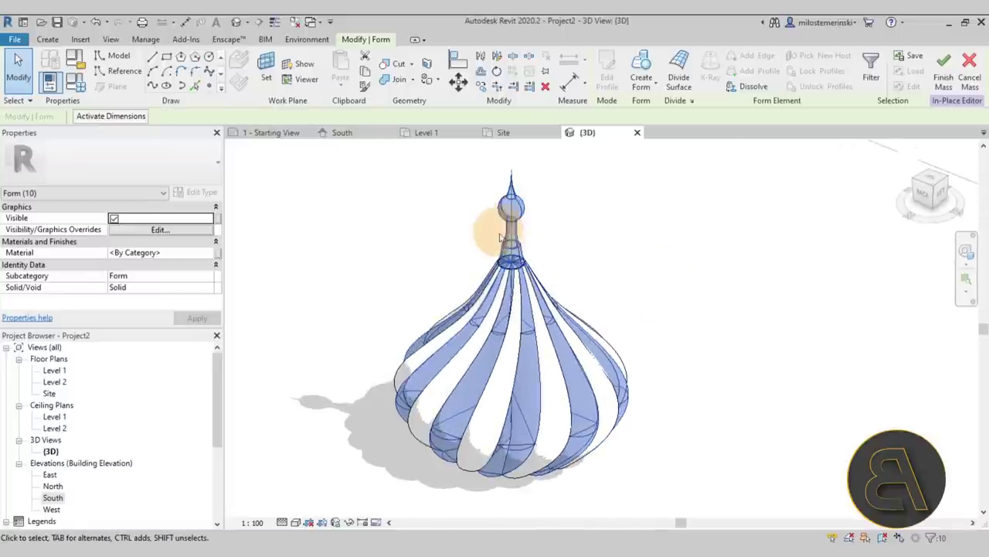
left_click(207, 253)
left_click(208, 253)
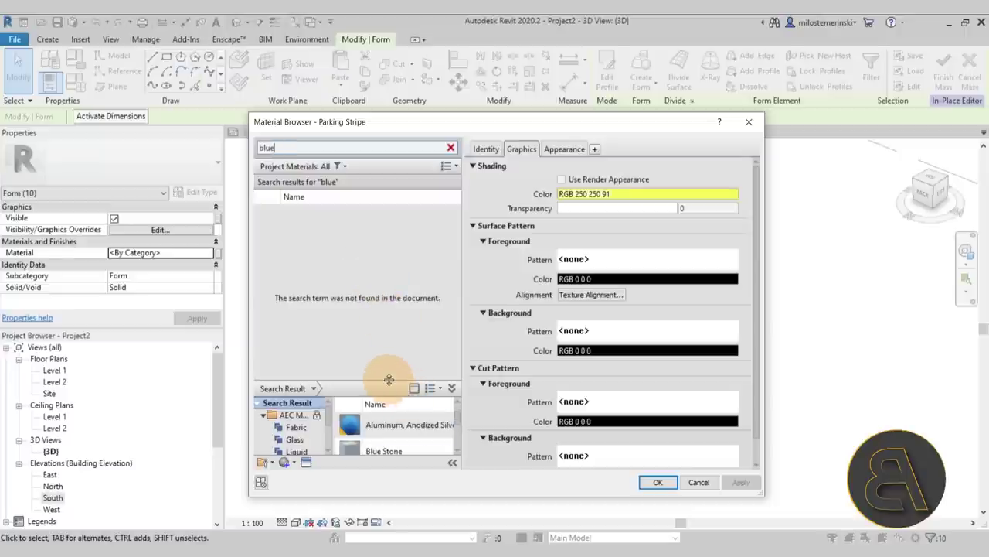
left_click_drag(389, 381, 395, 236)
scroll(406, 359, "up", 2)
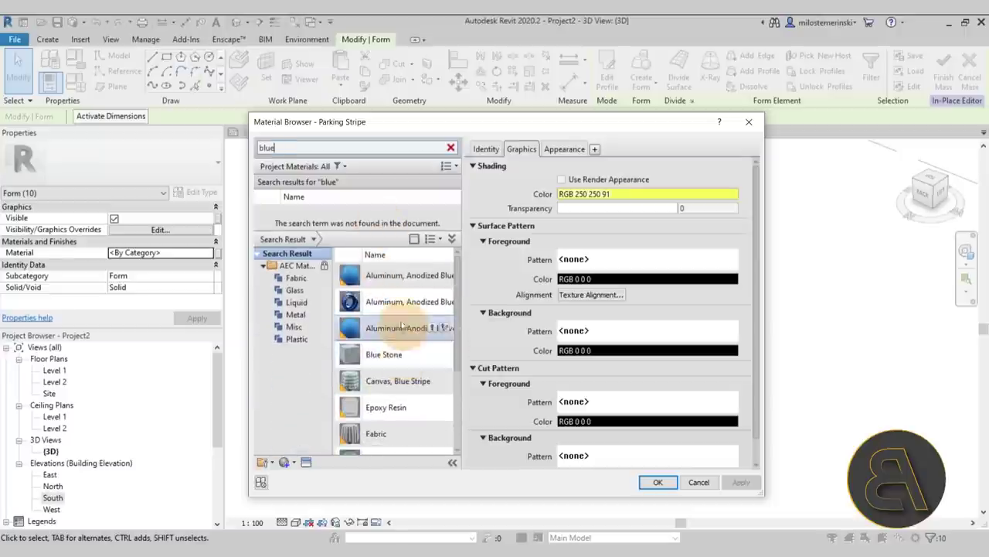
left_click(431, 273)
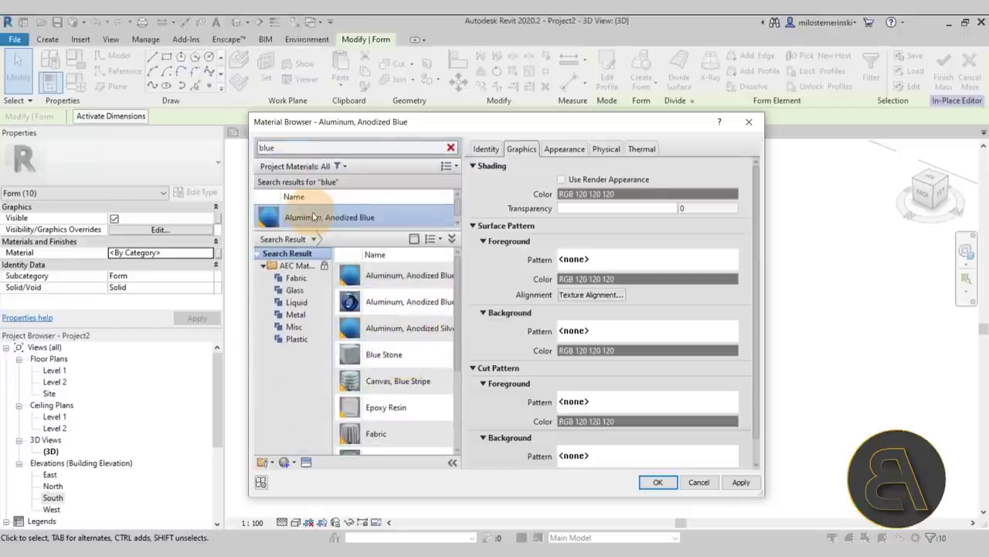
left_click(675, 483)
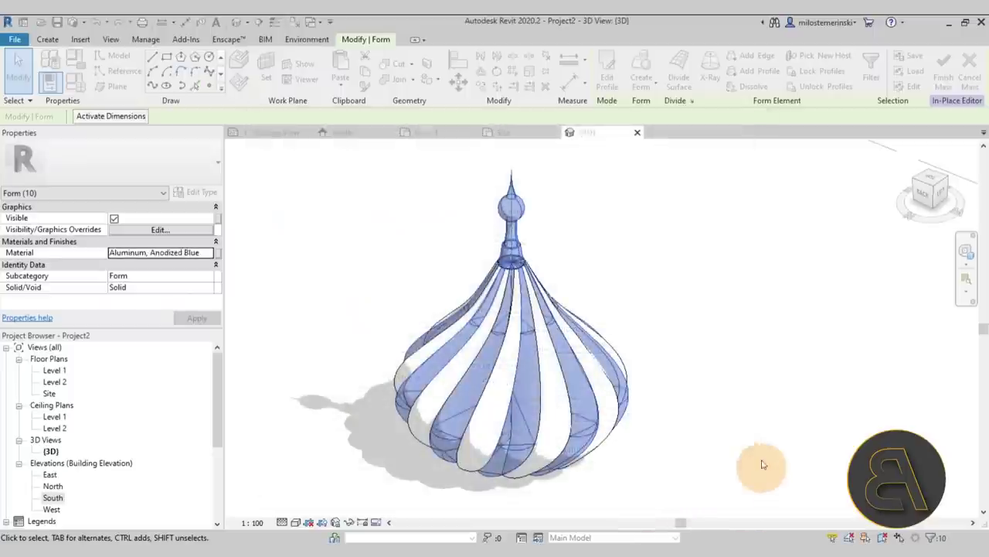
left_click(728, 404)
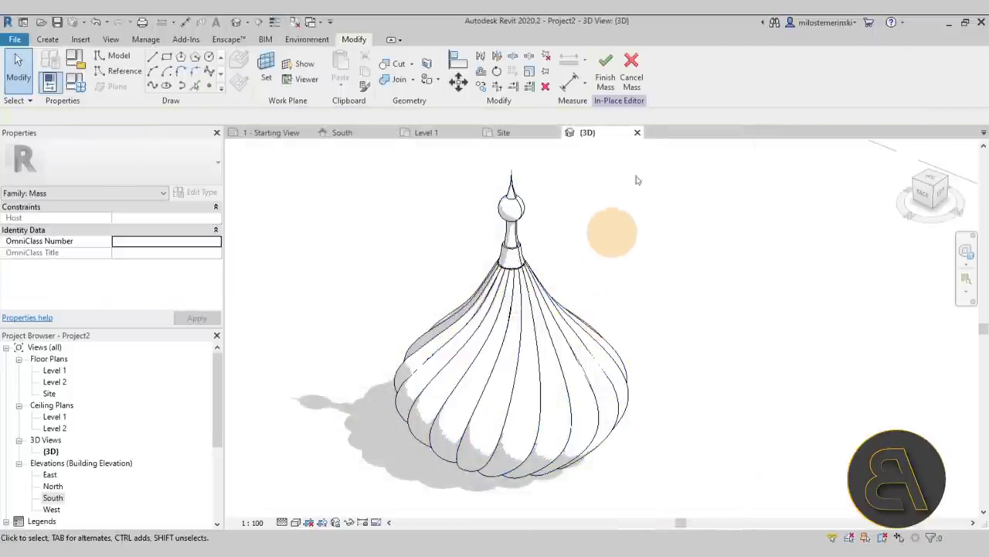
Finish the in-place mass of the onion dome and return to the project
left_click(605, 74)
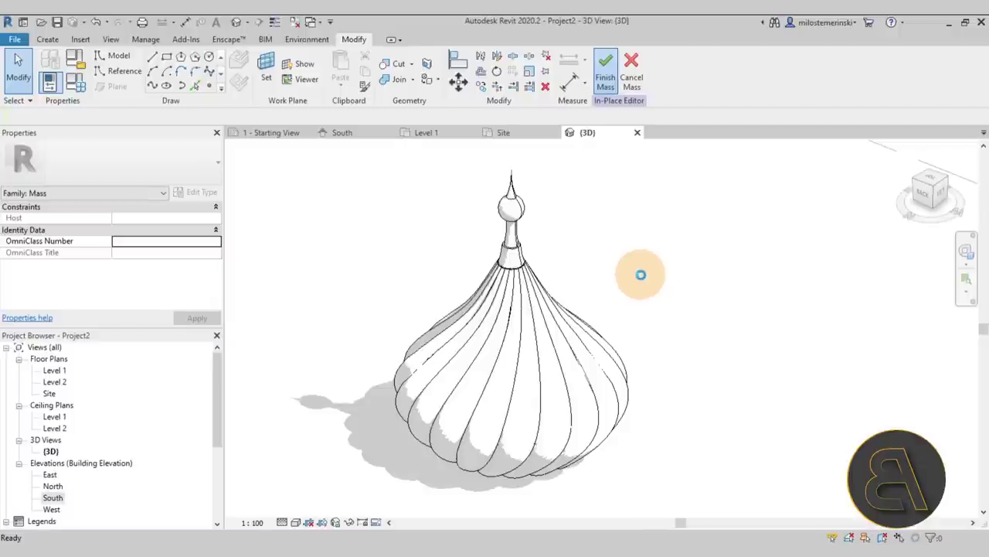
left_click(597, 282)
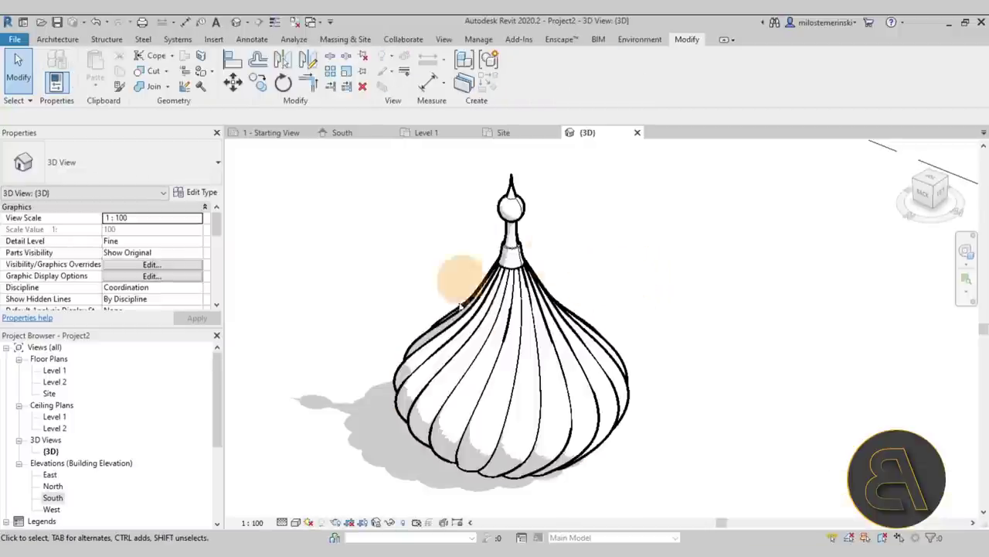
middle_click_drag(392, 302, 614, 305, "shift")
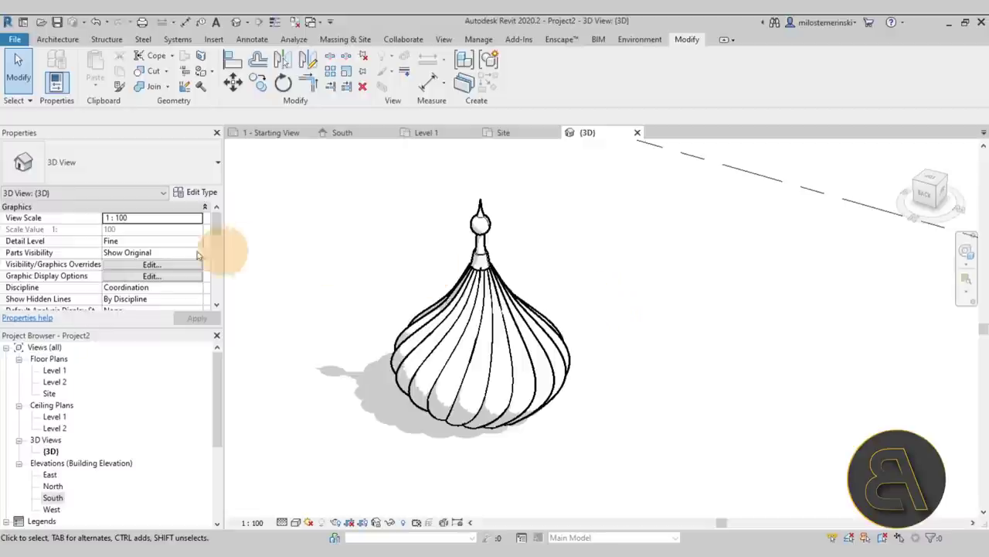
Remove the AD_3D View template from the 3D view by setting its view template to <None>
scroll(124, 259, "down", 6)
scroll(147, 269, "down", 3)
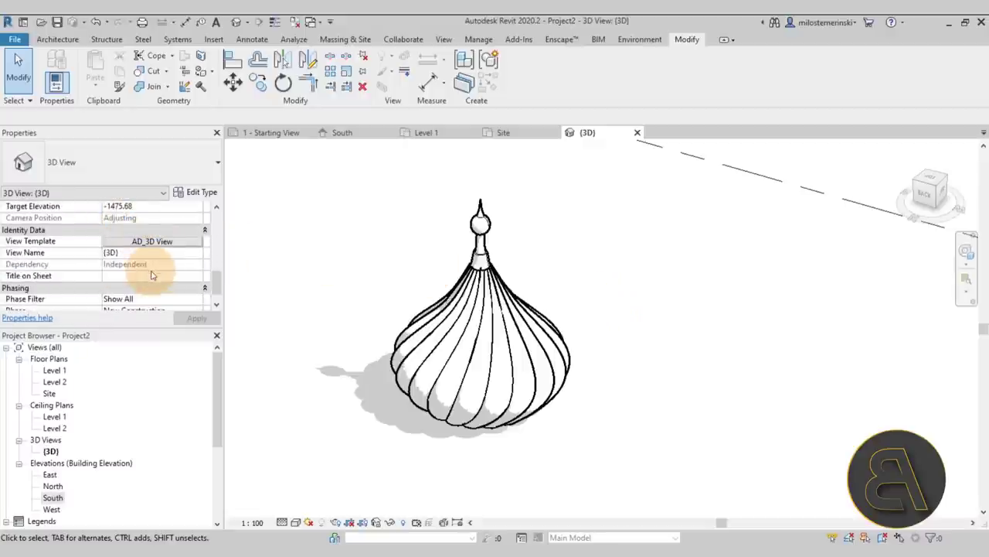
left_click(123, 242)
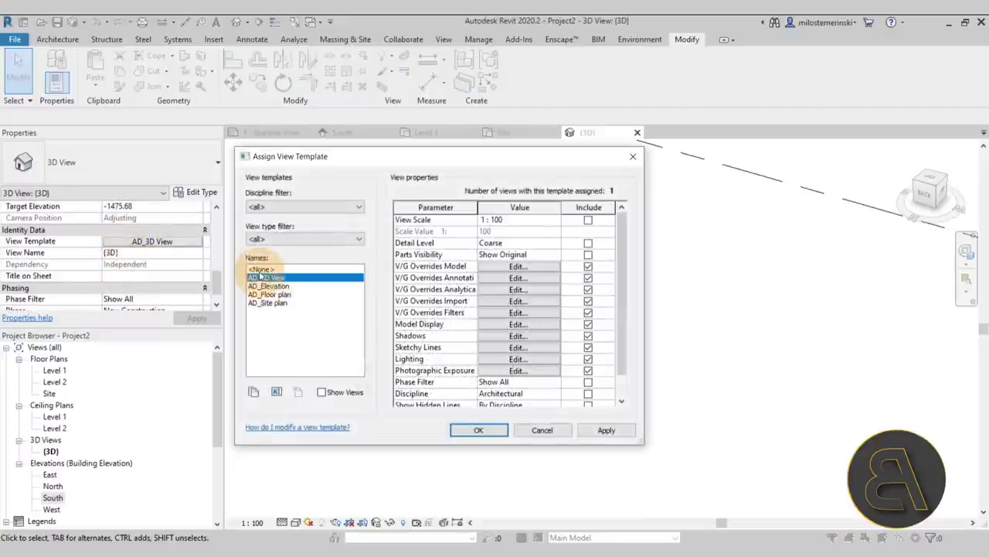
left_click(261, 269)
left_click(606, 430)
left_click(479, 430)
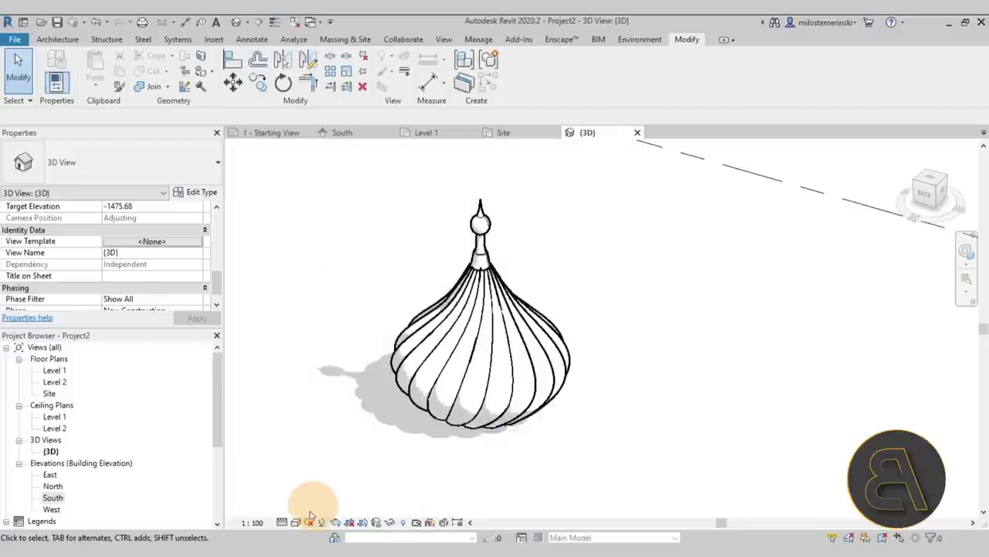
Set the 3D view's visual style to Realistic and inspect the colored dome from several angles
left_click(296, 521)
left_click(321, 497)
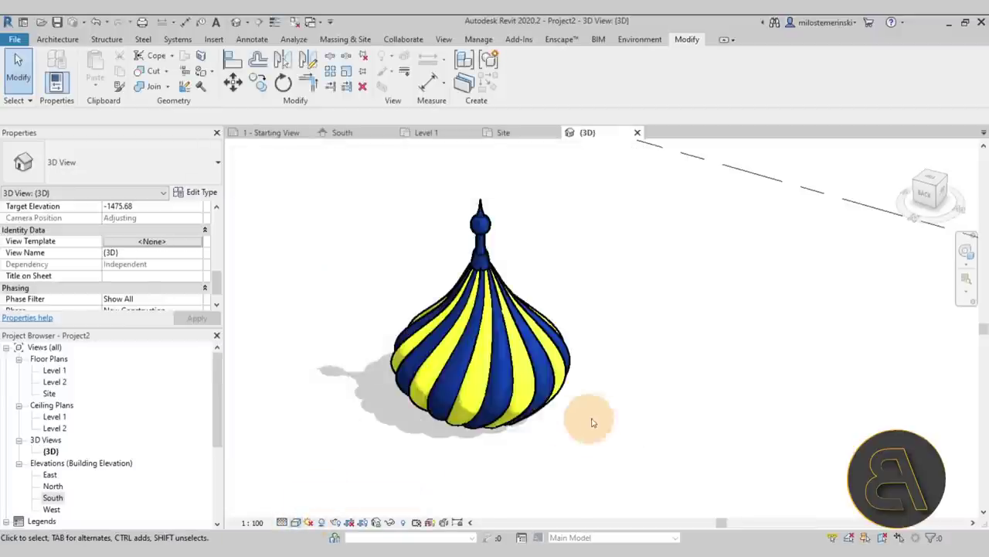
middle_click_drag(631, 422, 685, 453, "shift")
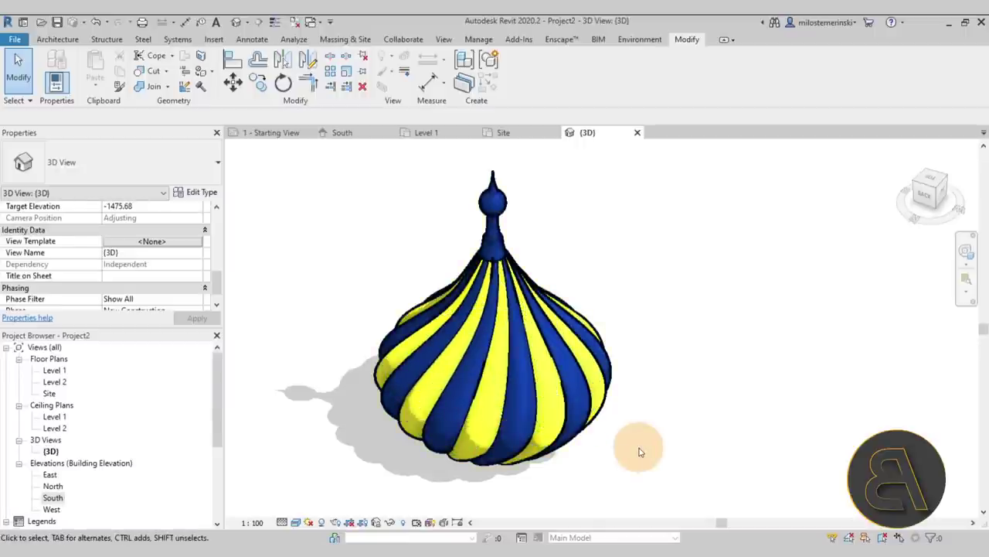
middle_click_drag(639, 452, 564, 430, "shift")
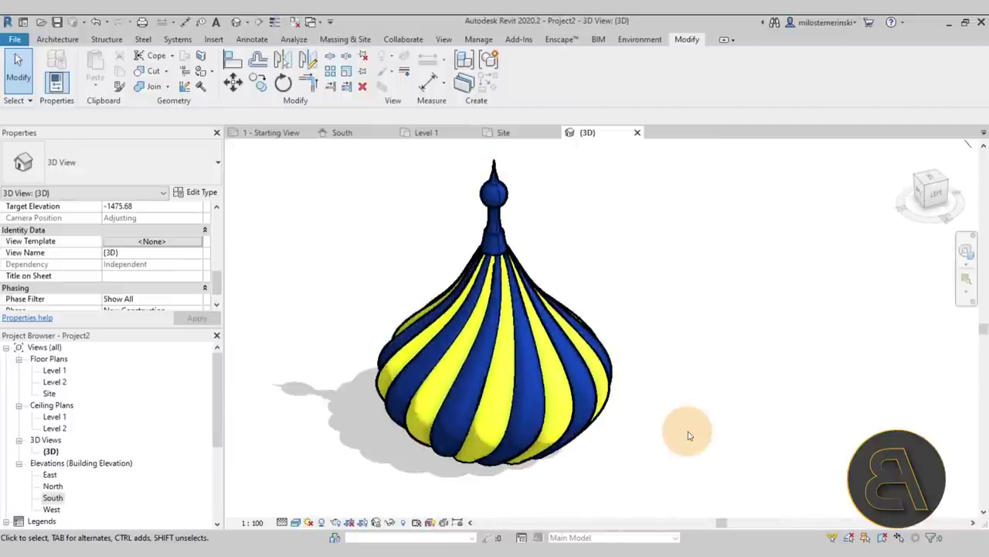